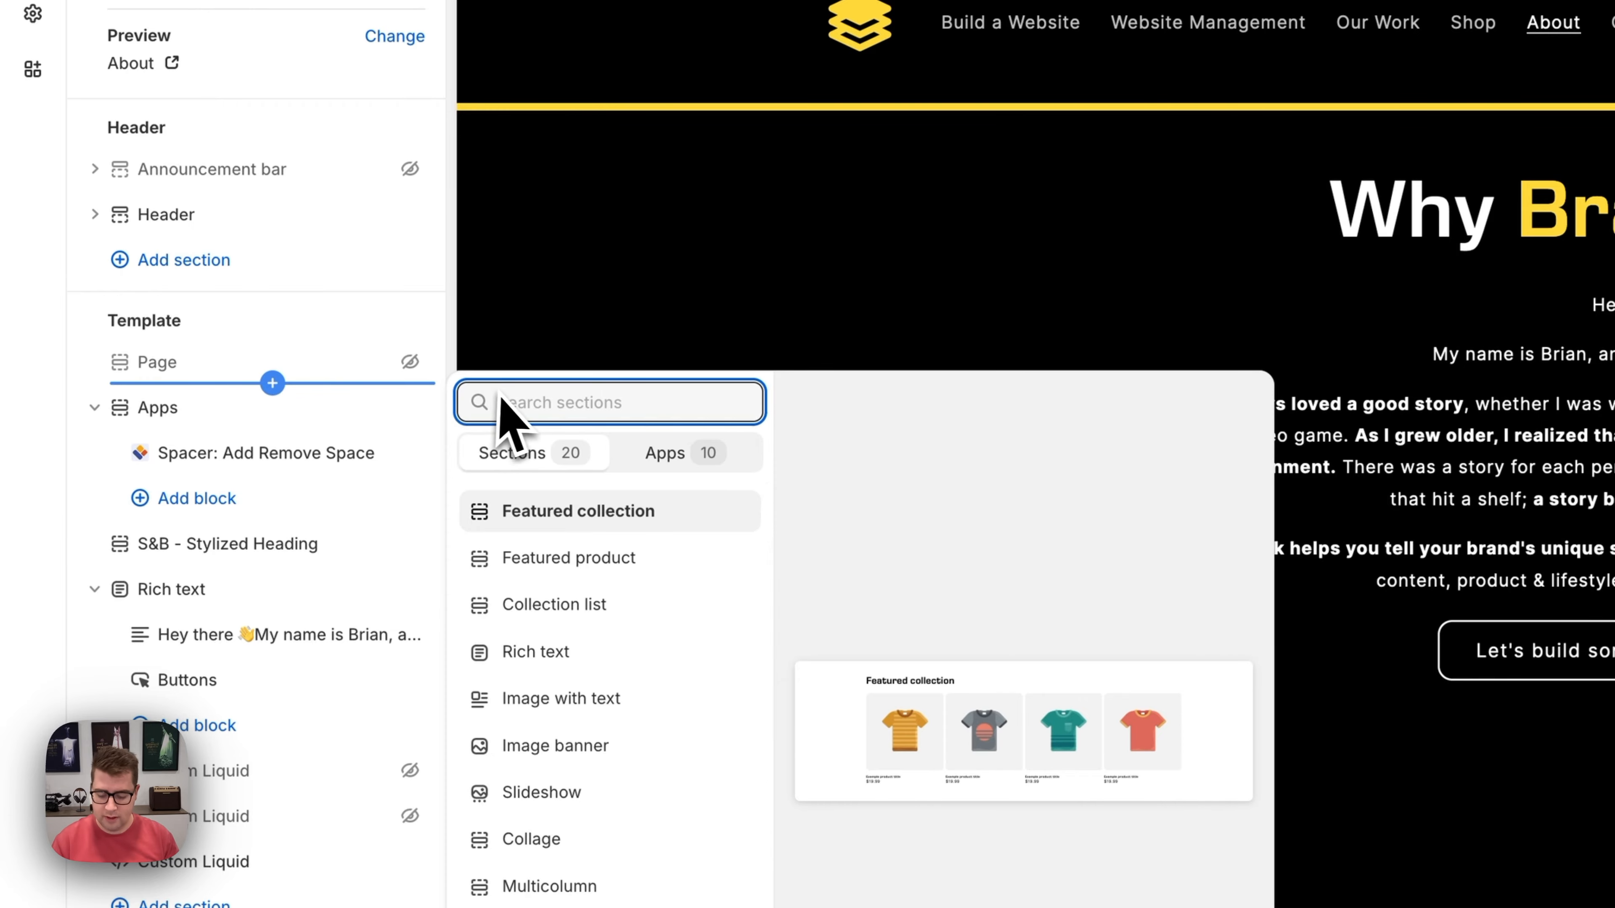
- Search sections for 'stylized' and add S&B - Stylized Heading to the About template
type("tylized")
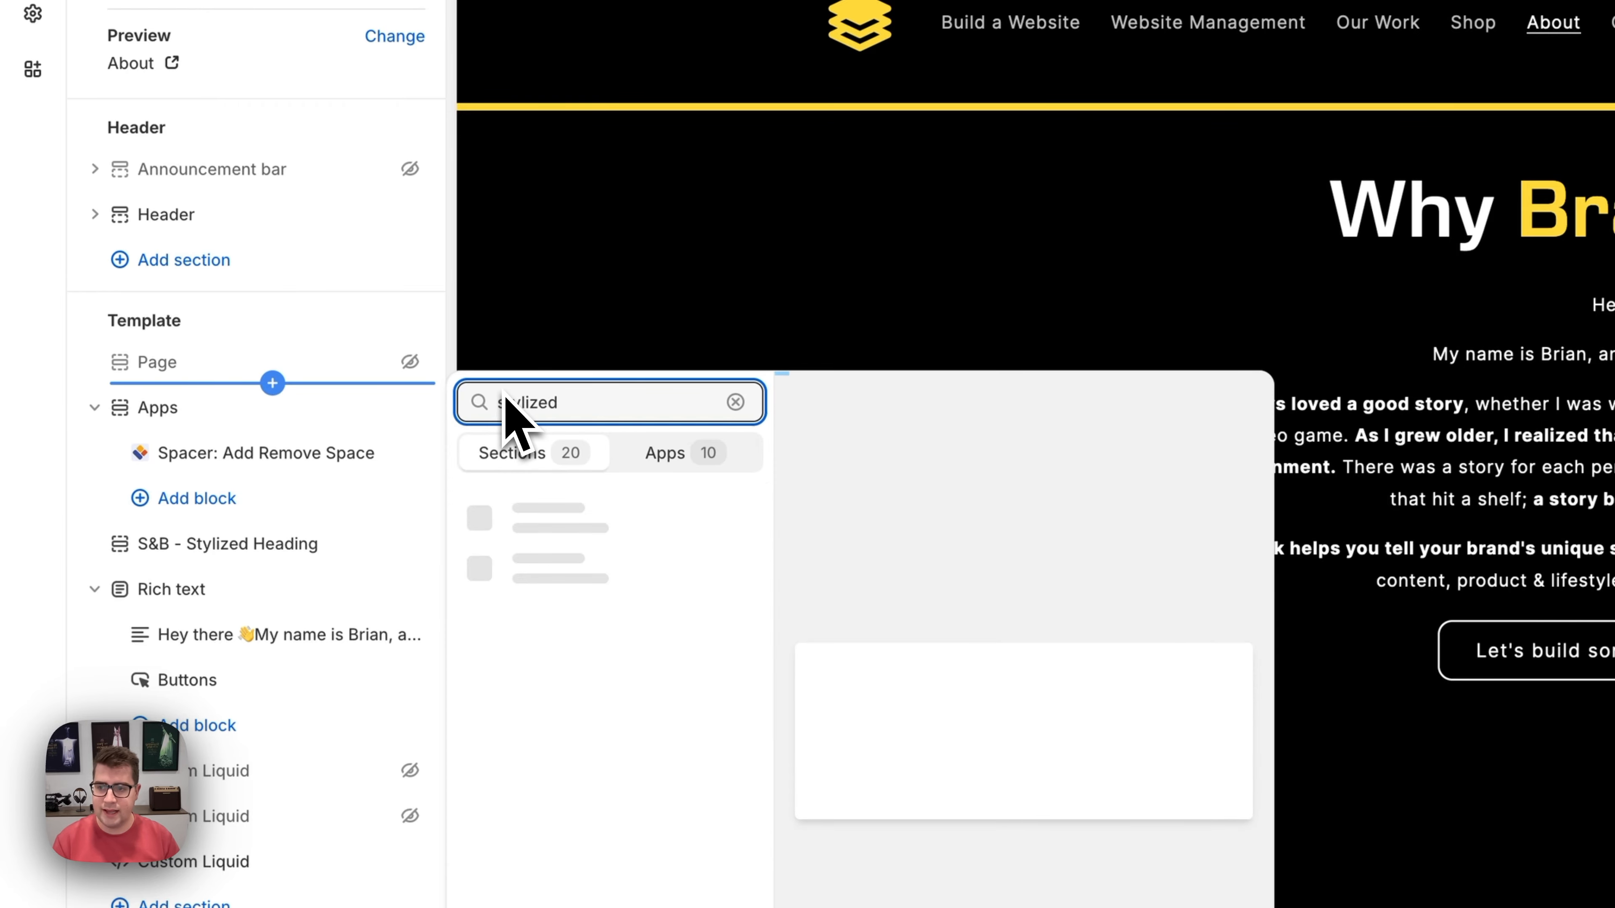
left_click(626, 514)
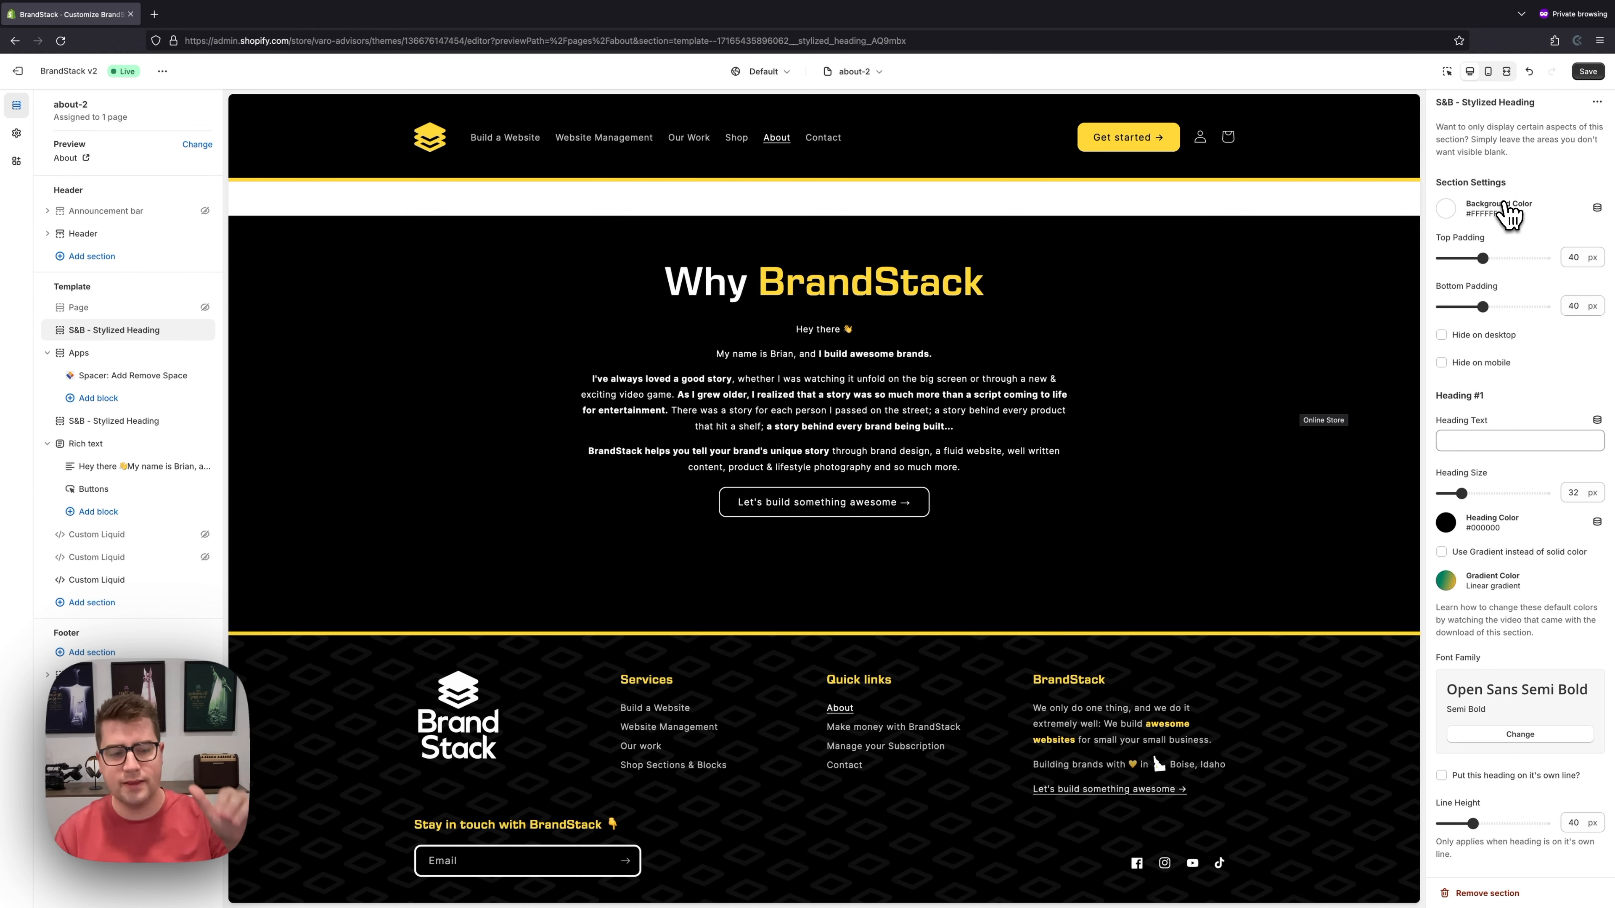
- Fill Heading #1, #2 and #3 with 'About us', 'Learn what sets' and 'BrandStack apart'
scroll(1529, 213, "down", 2)
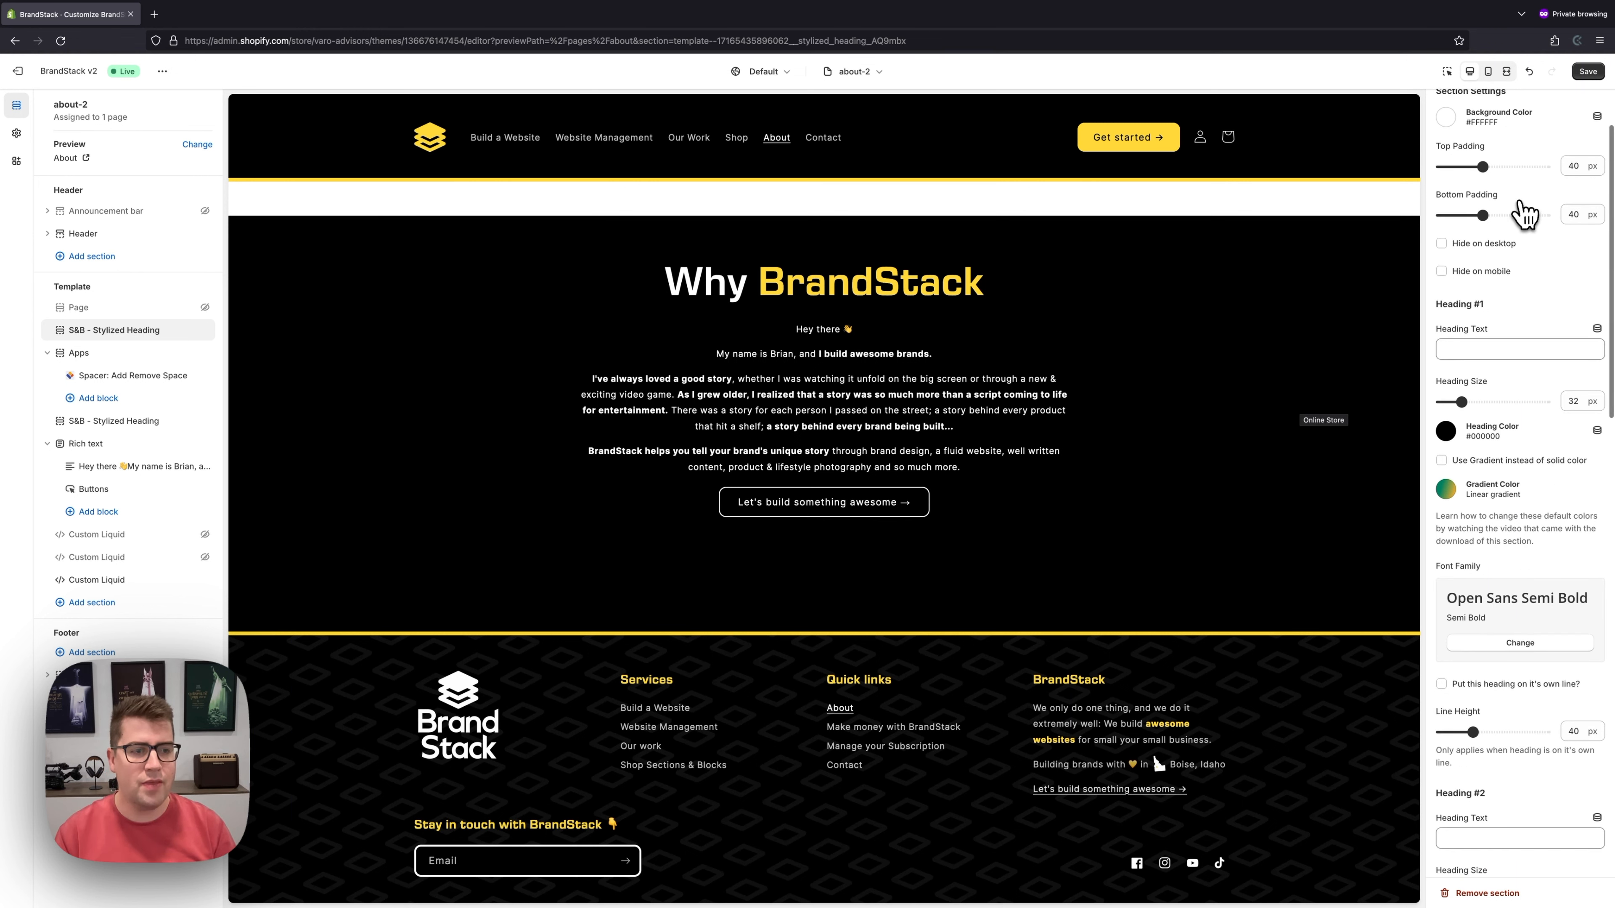
left_click(1487, 349)
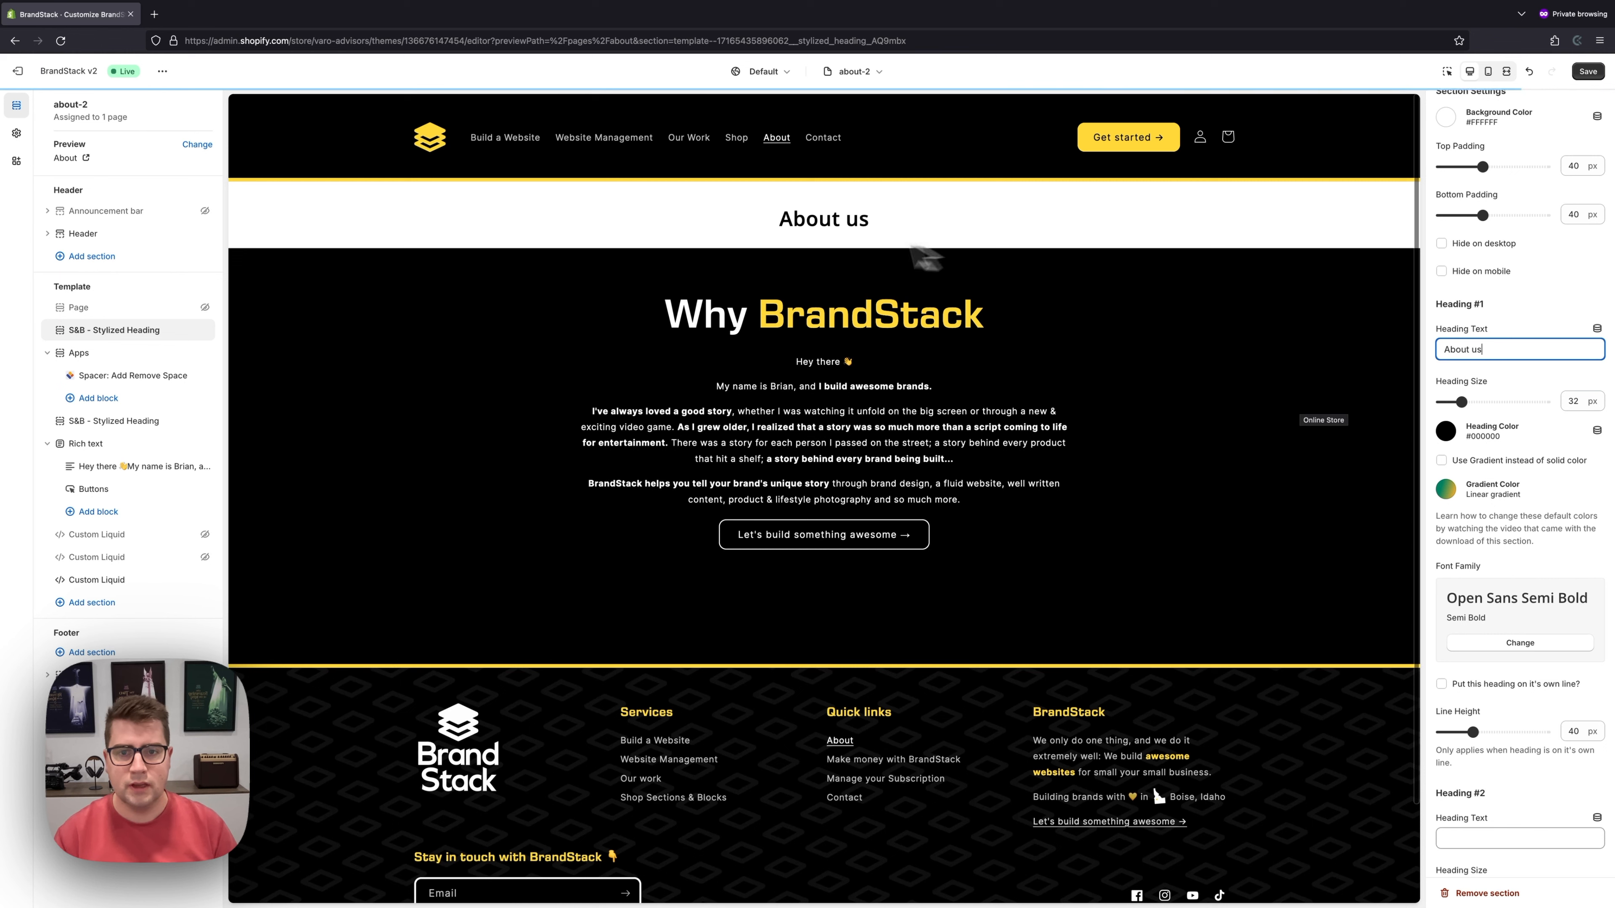
scroll(1507, 427, "down", 6)
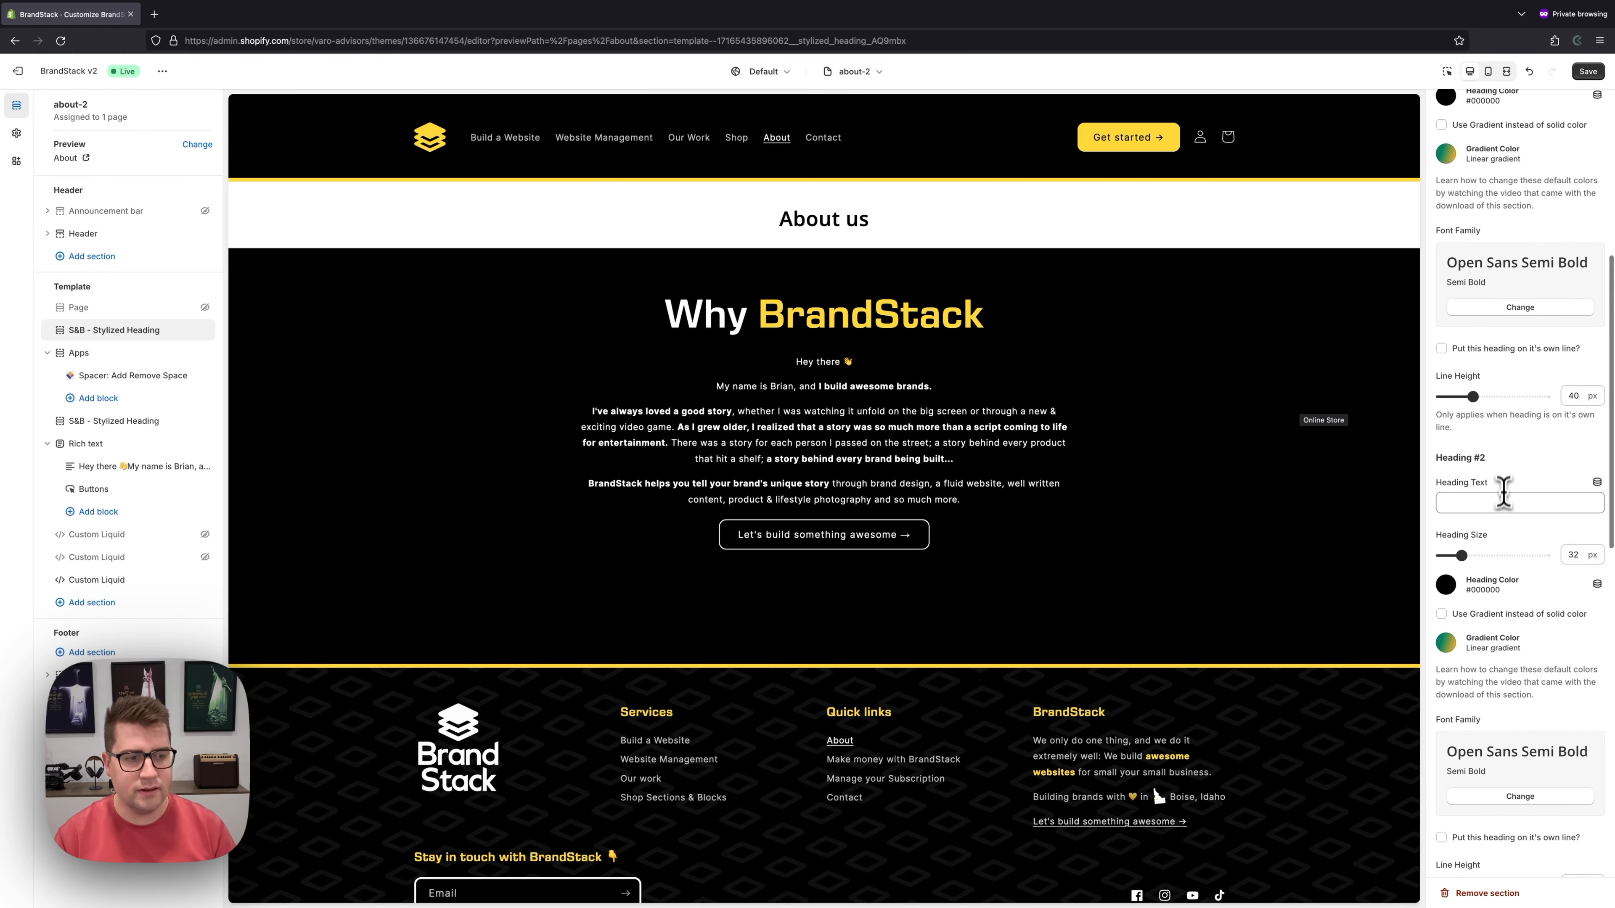
left_click(1501, 503)
type("Lear")
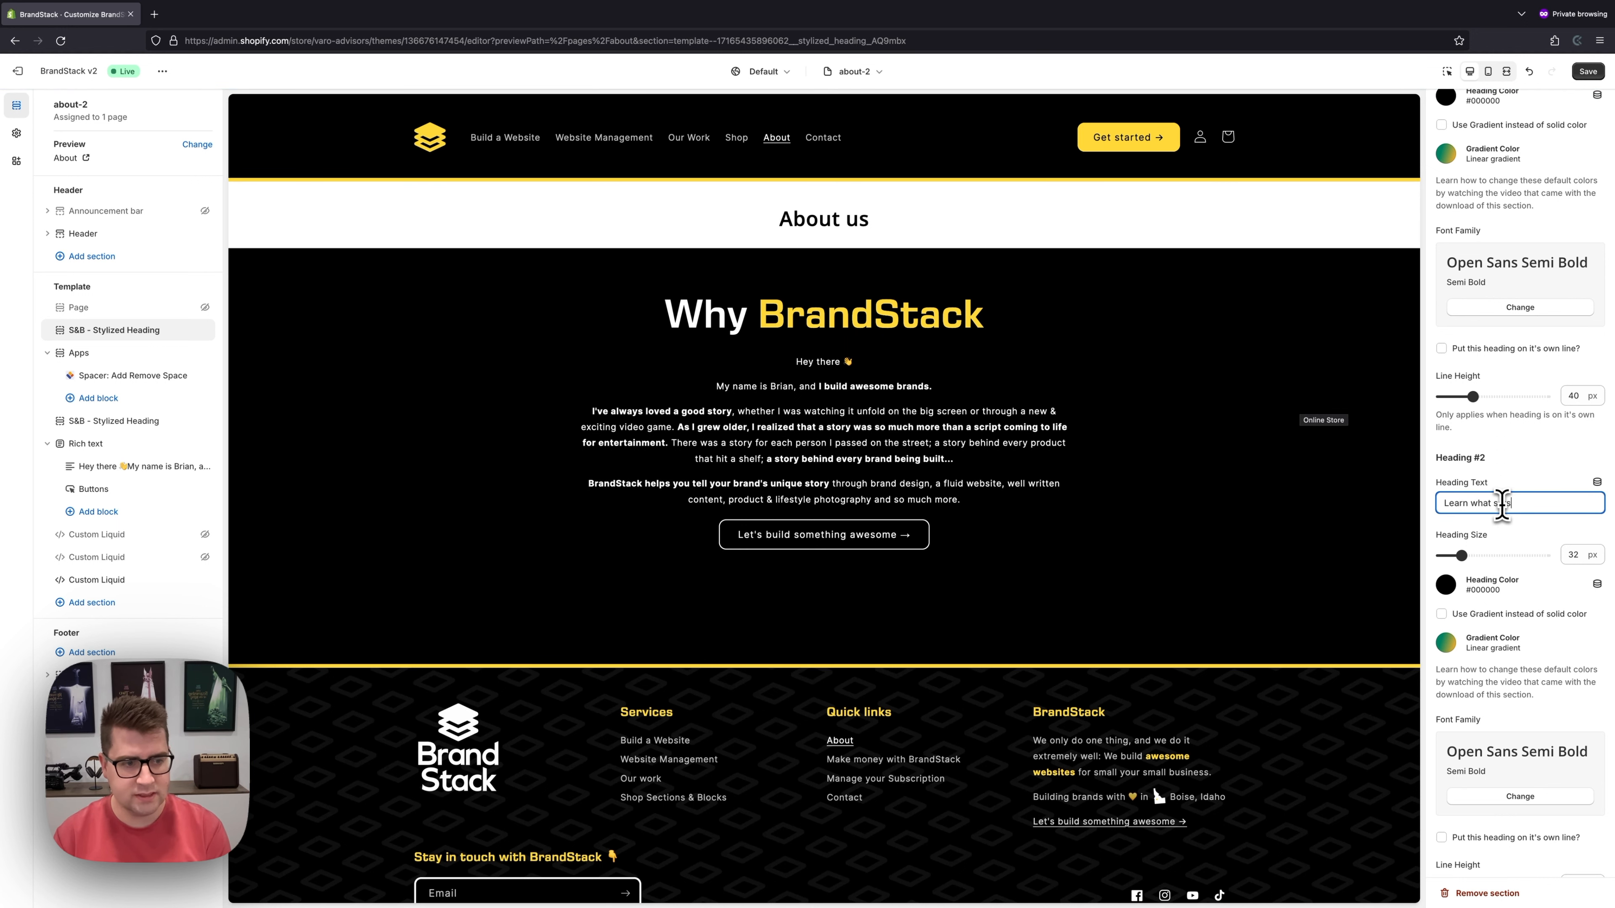
type("n what sets")
scroll(1526, 388, "down", 4)
scroll(1526, 391, "down", 5)
left_click(1508, 520)
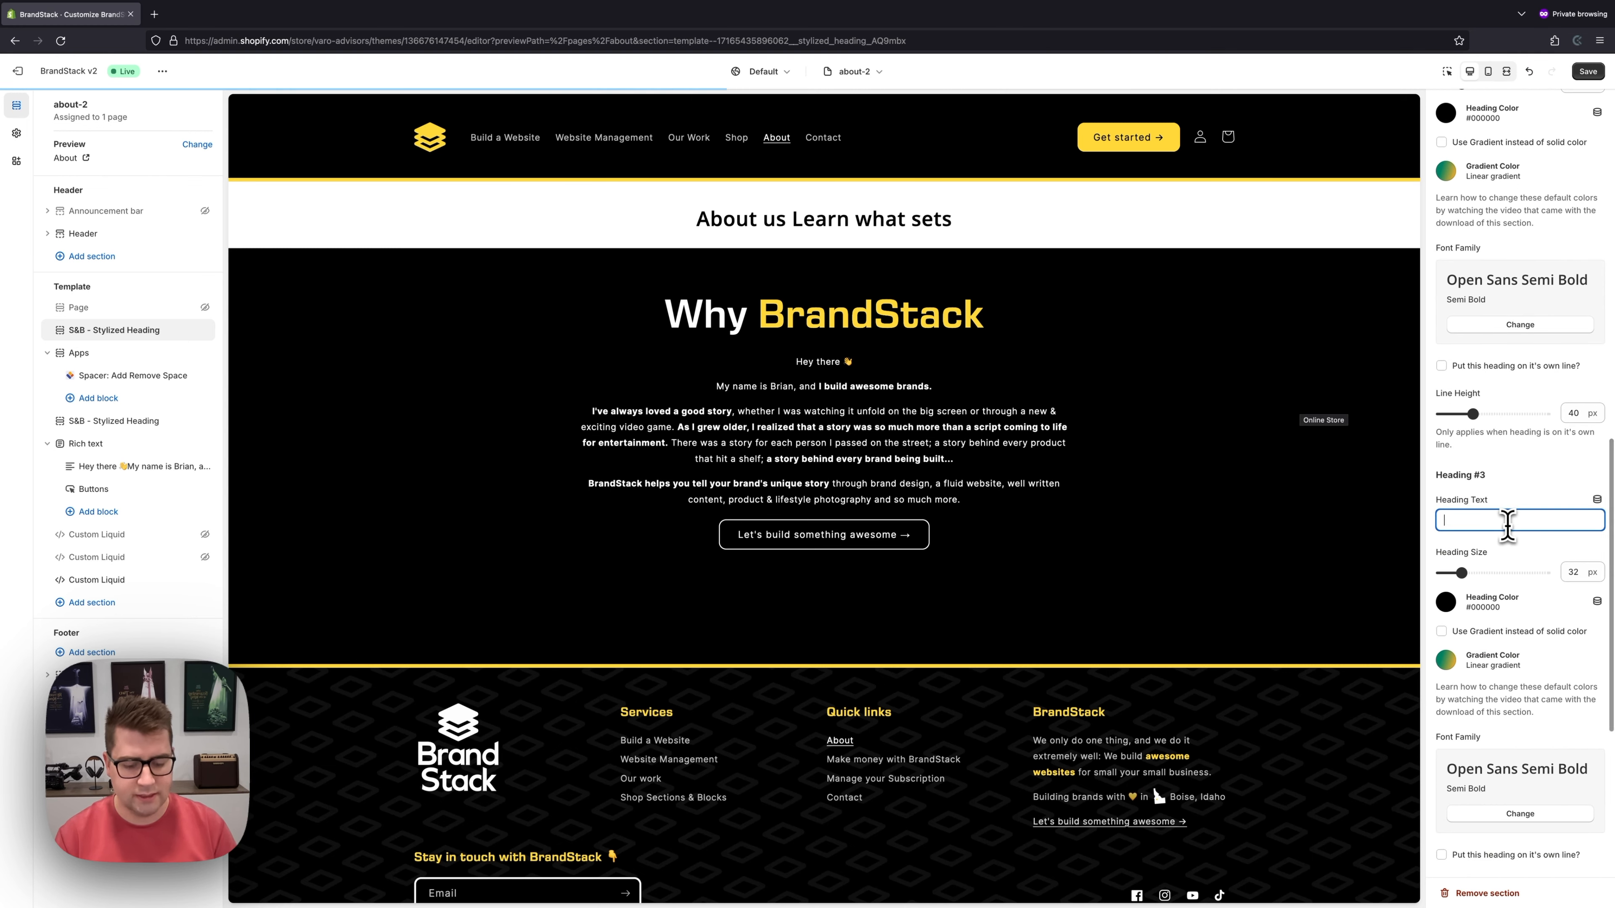
type("BrandStack apart")
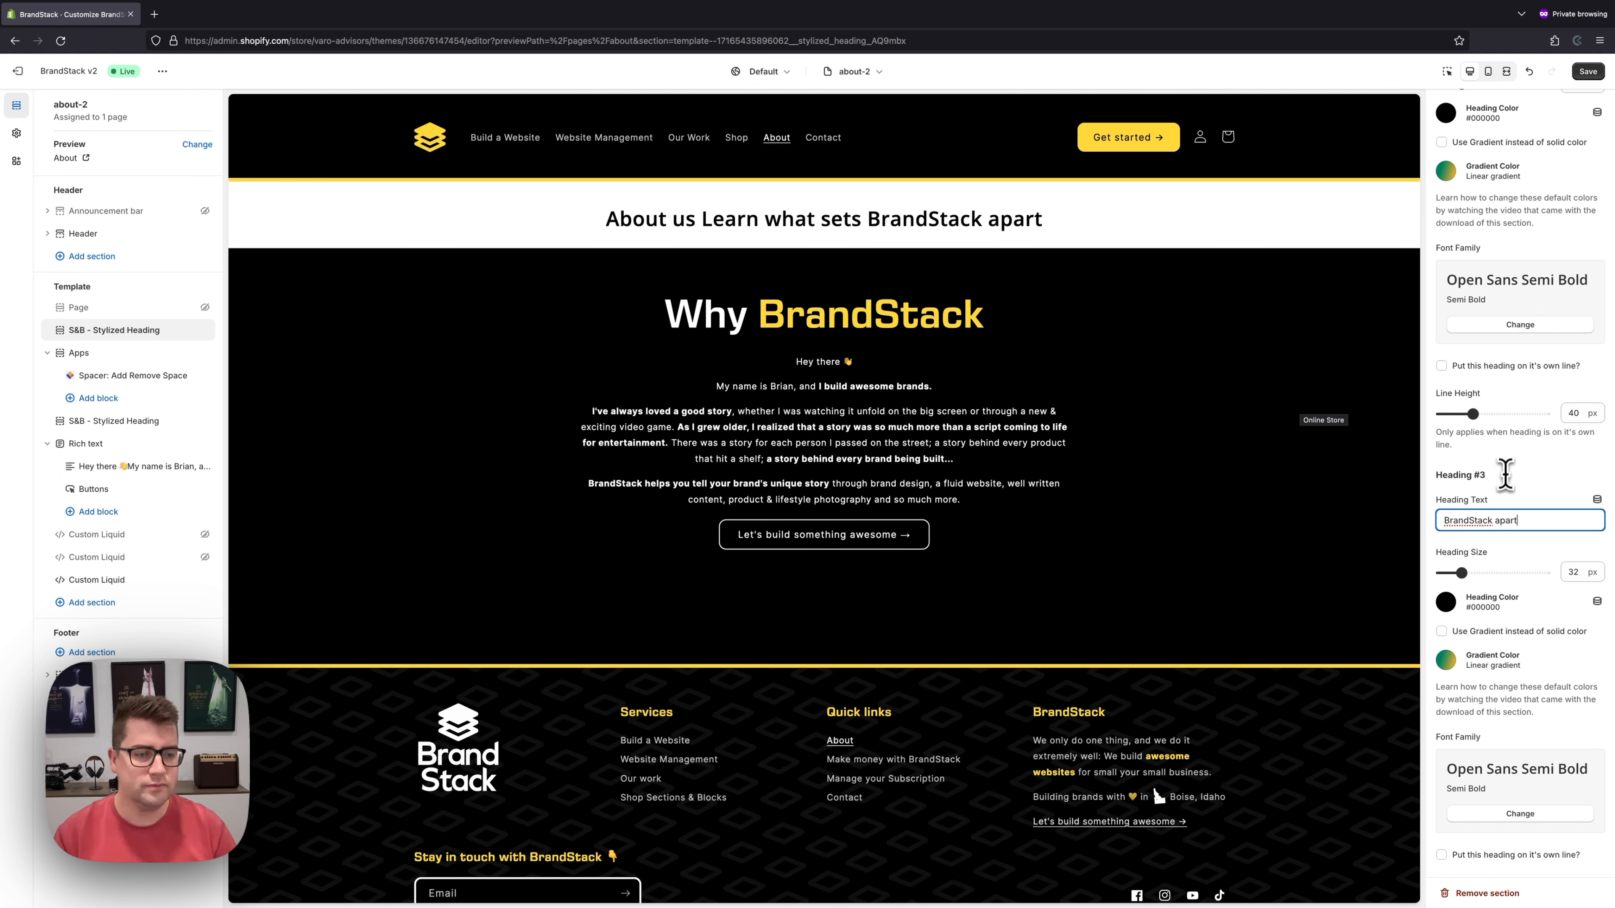
scroll(1504, 469, "up", 9)
scroll(1504, 470, "up", 8)
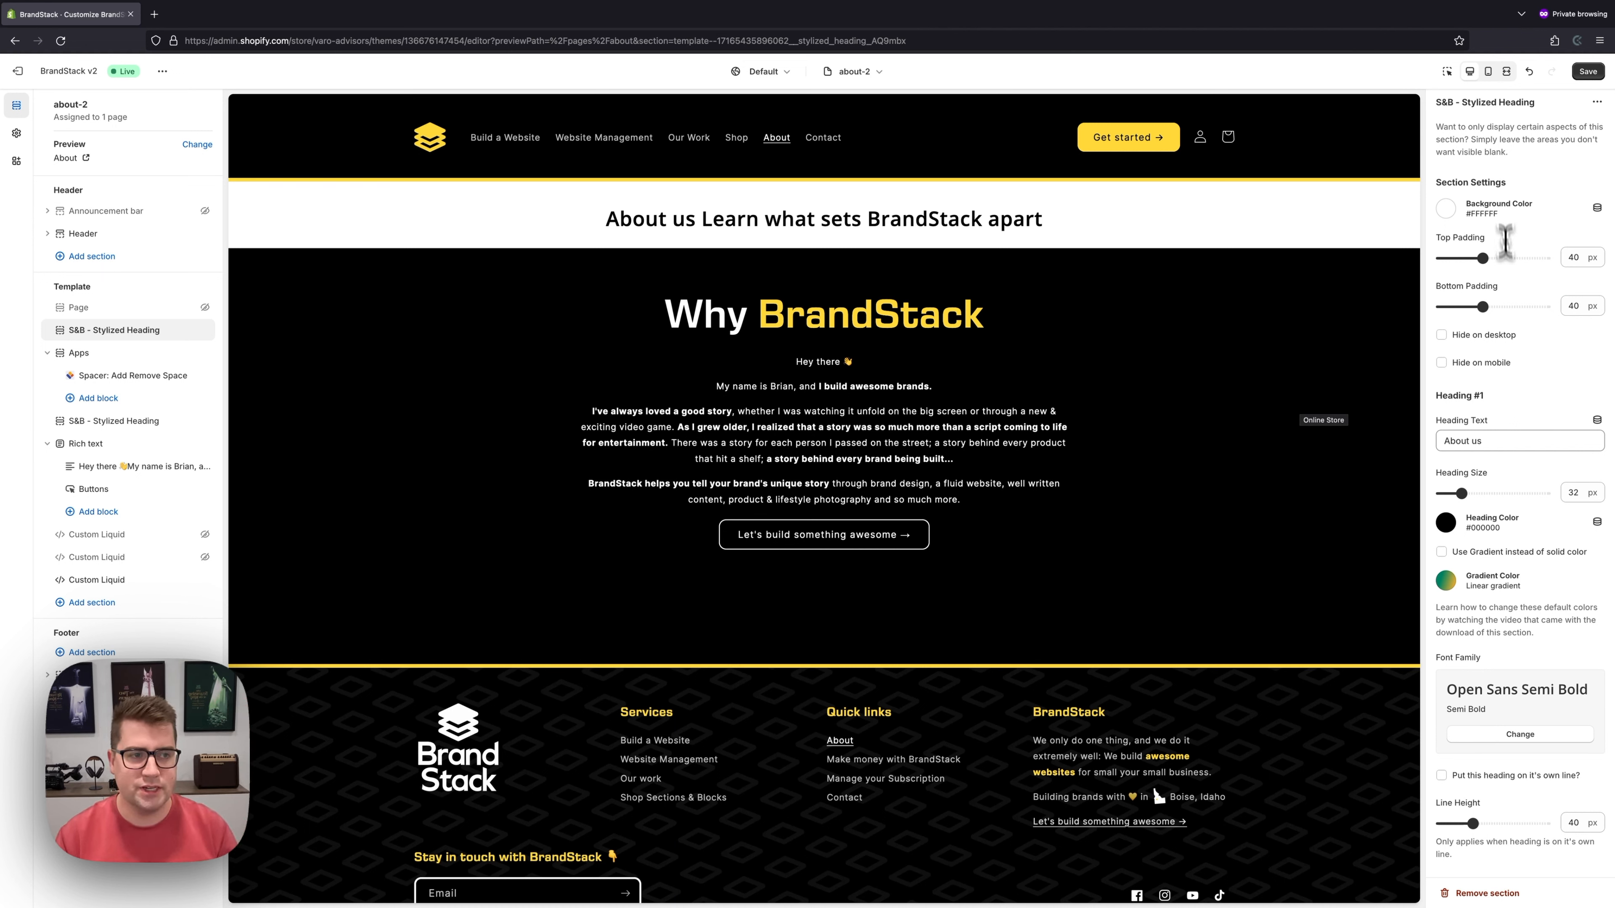
- Give the heading band an F5F5F5 background and 72 px top and bottom padding
left_click(1446, 208)
mouse_move(1518, 240)
left_mouse_down()
mouse_move(1545, 238)
mouse_move(1497, 262)
mouse_move(1528, 236)
left_mouse_up()
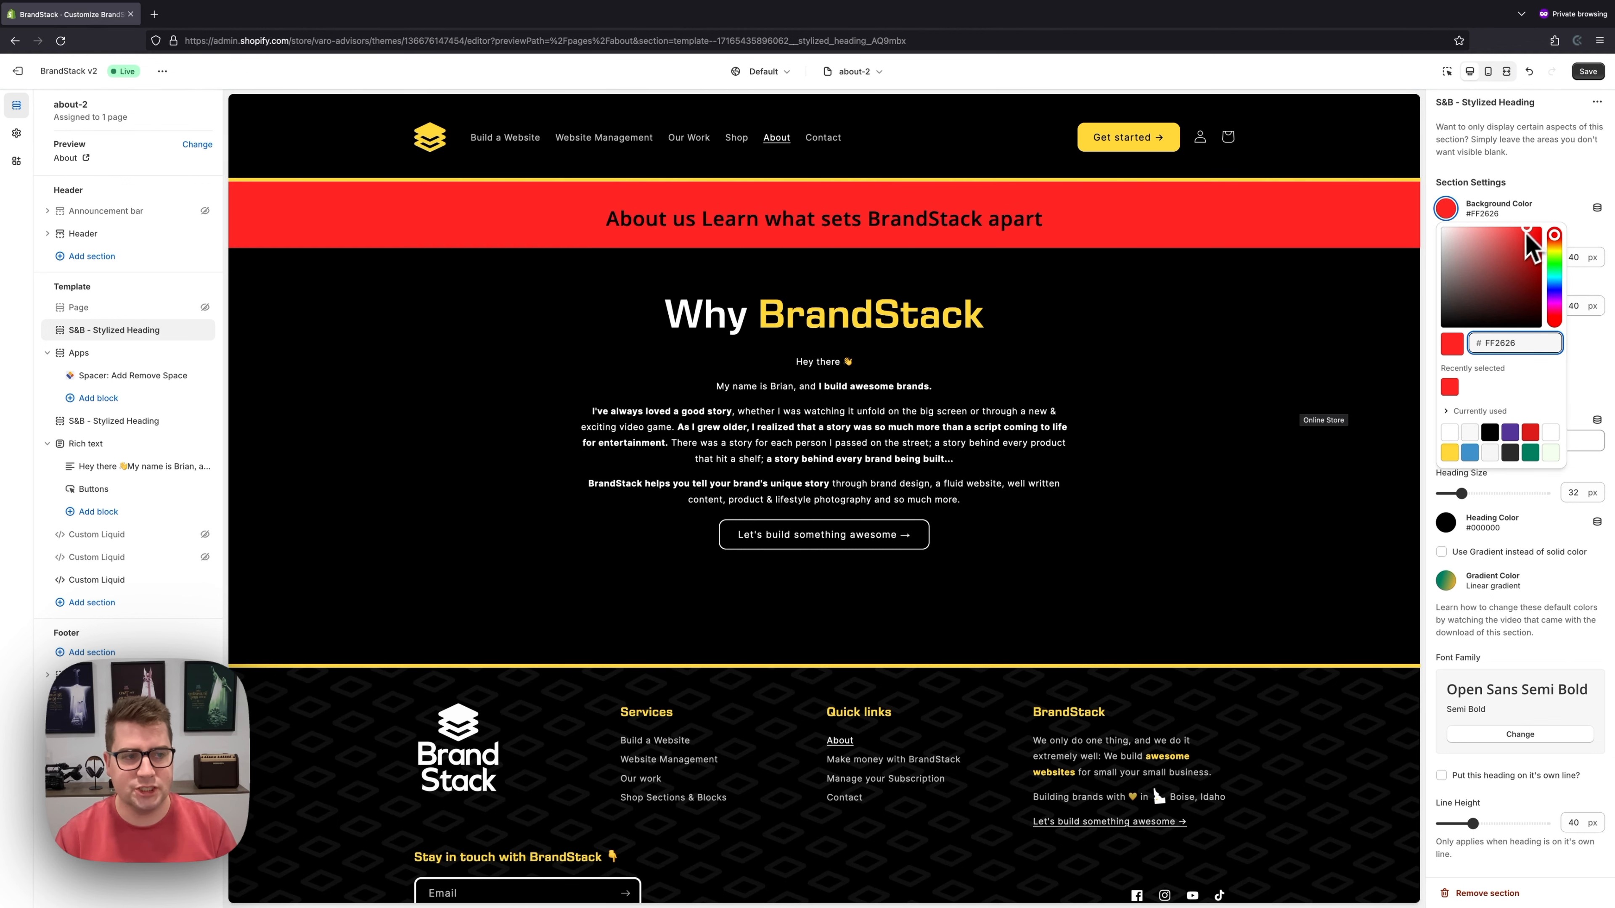
double_click(1508, 342)
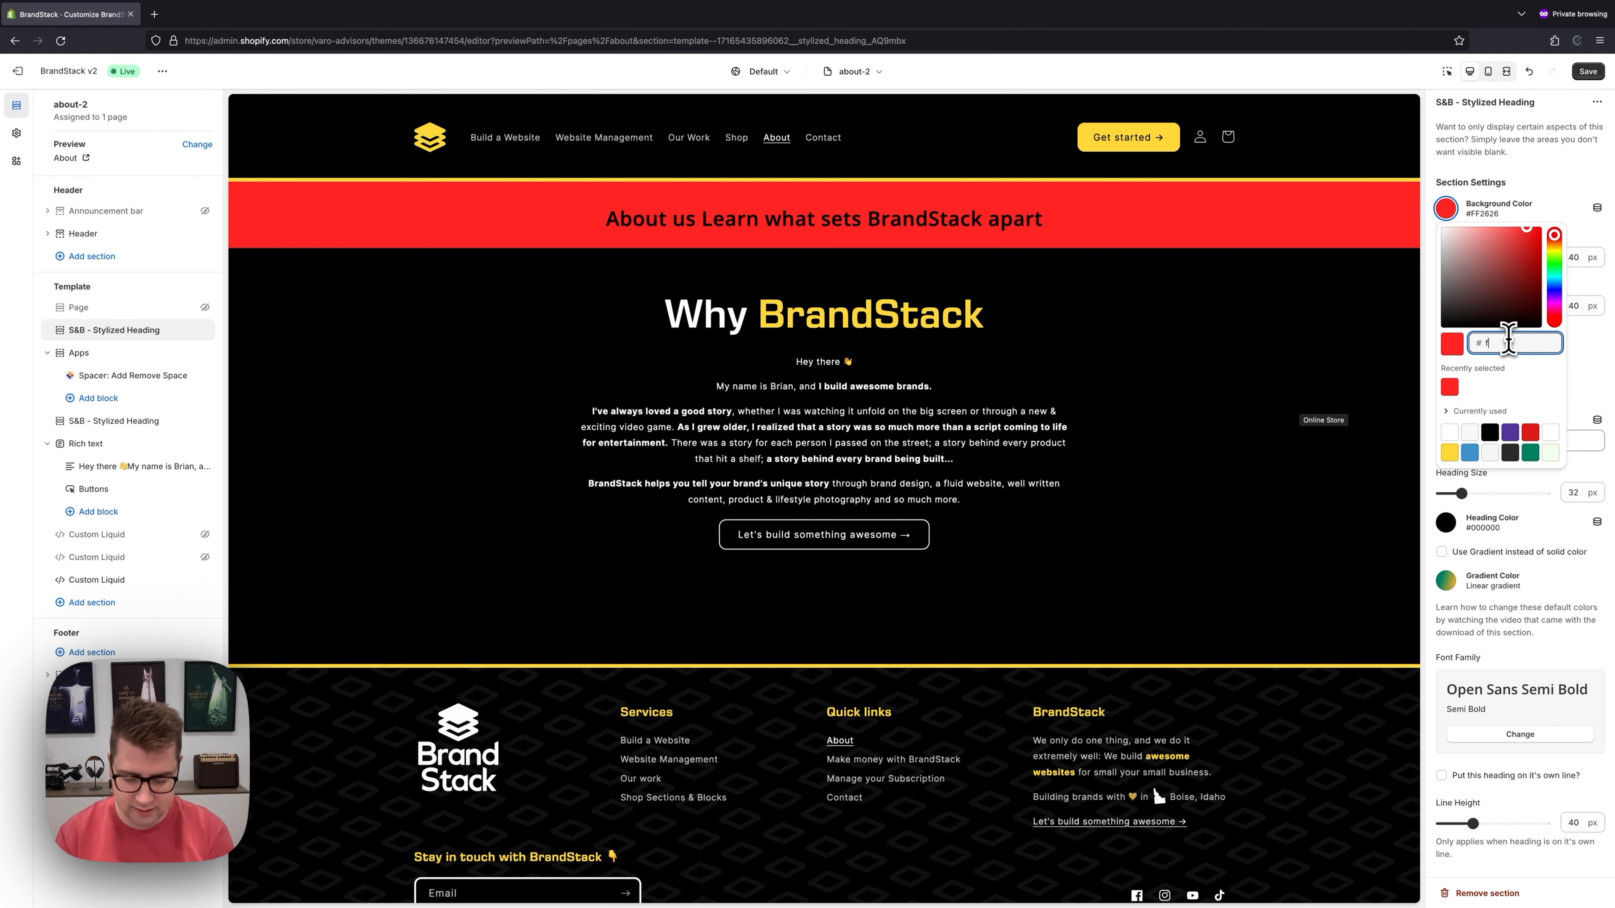
type("f5f5f5")
key("Return")
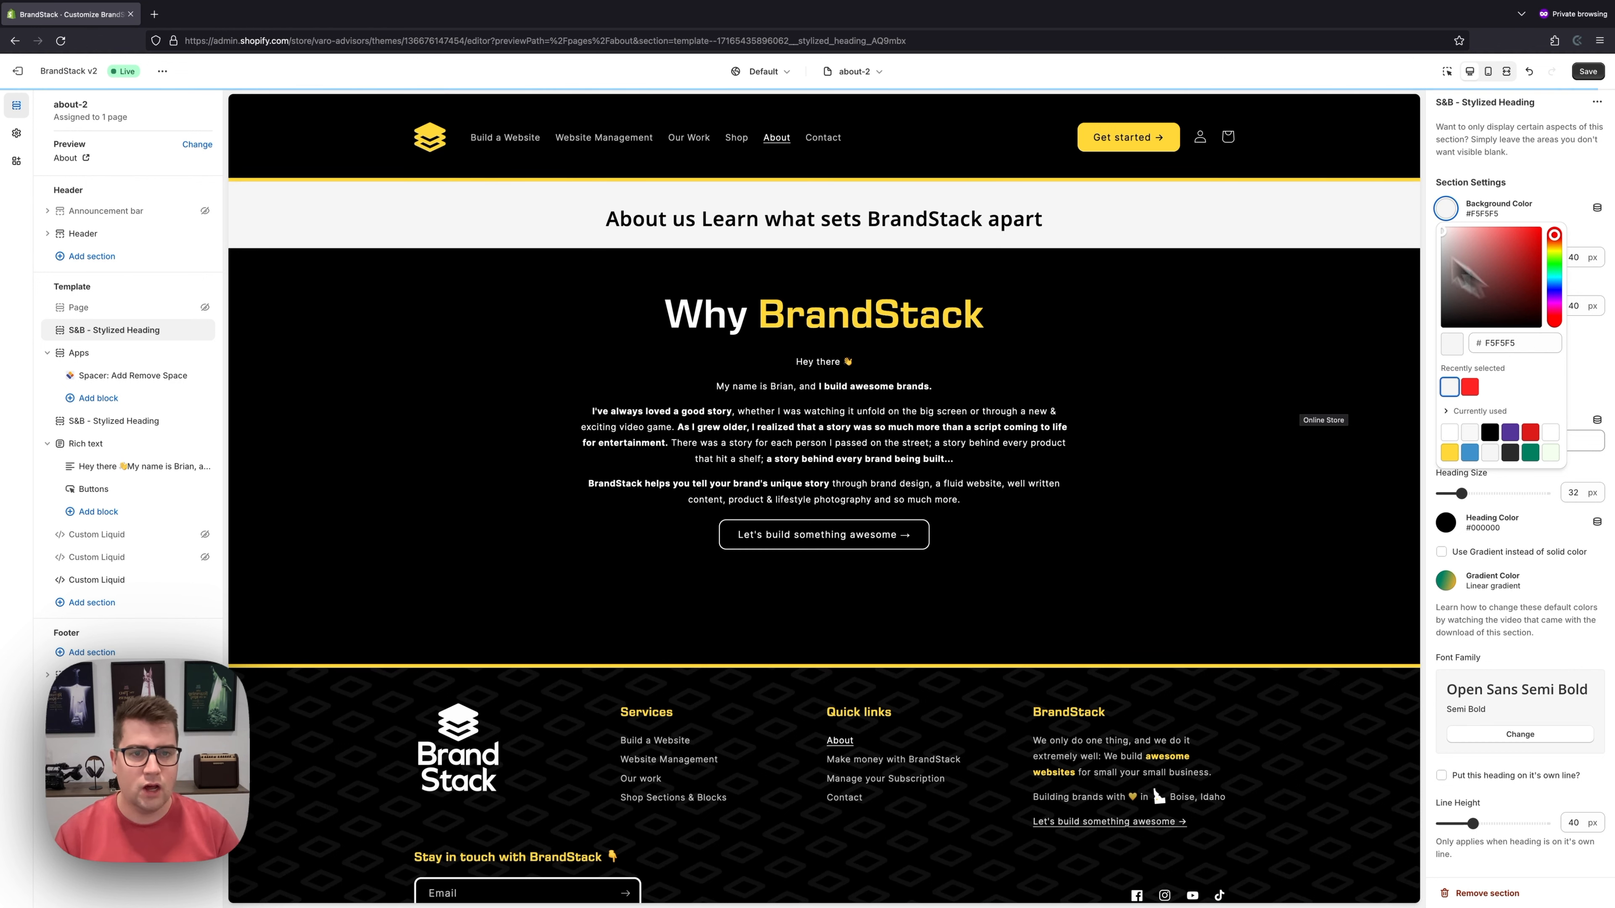
left_click(1448, 213)
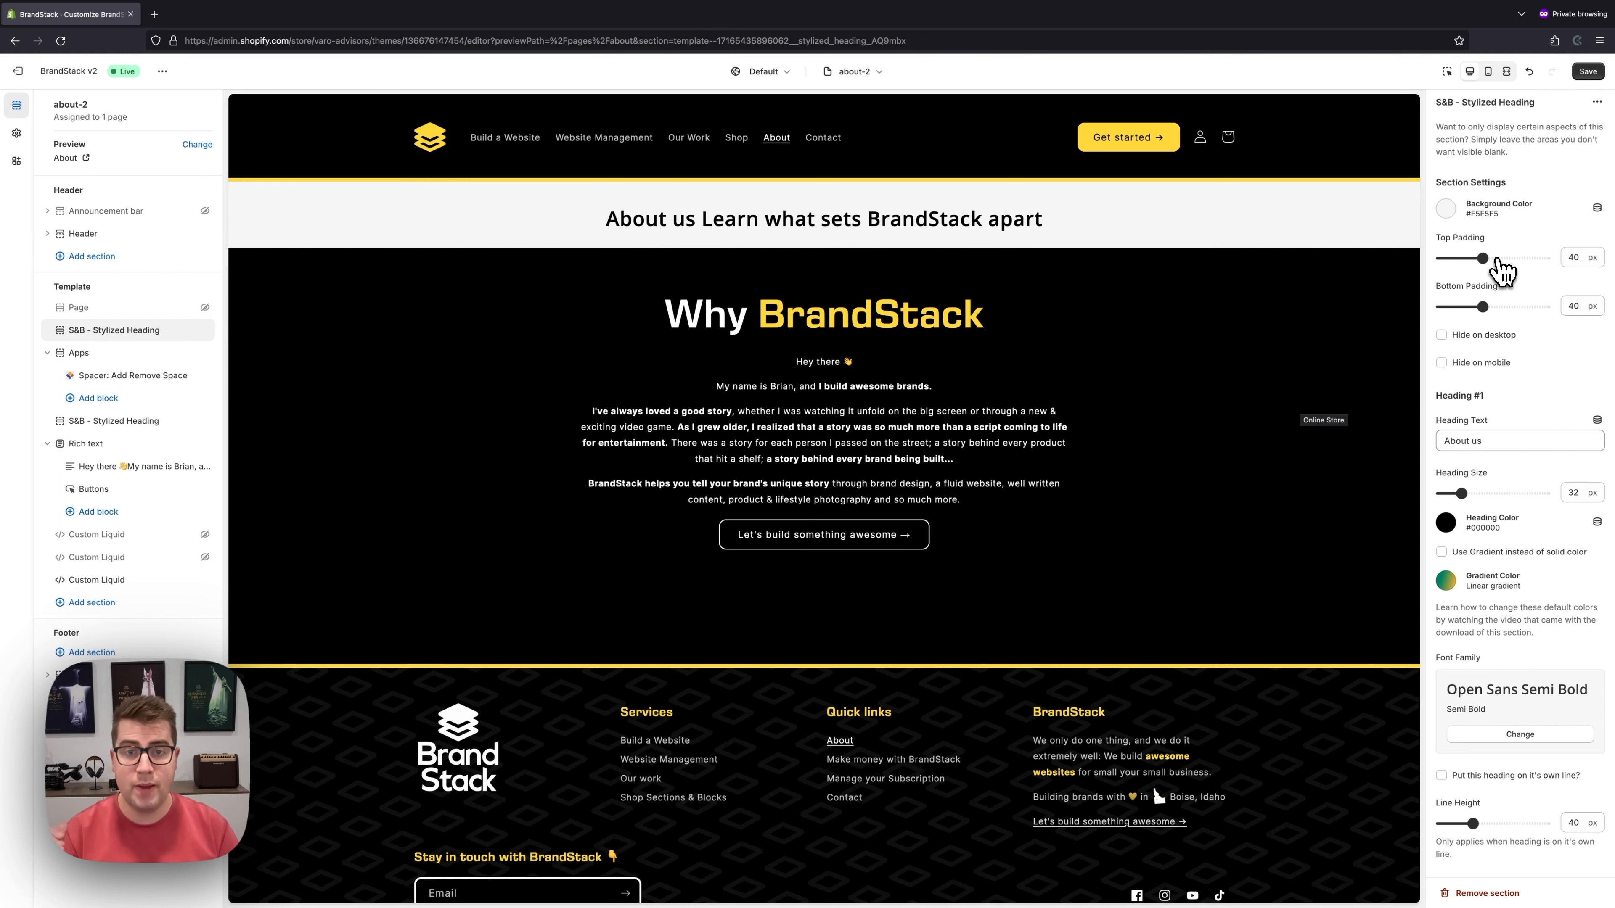
left_click_drag(1500, 258, 1517, 258)
left_click(1517, 306)
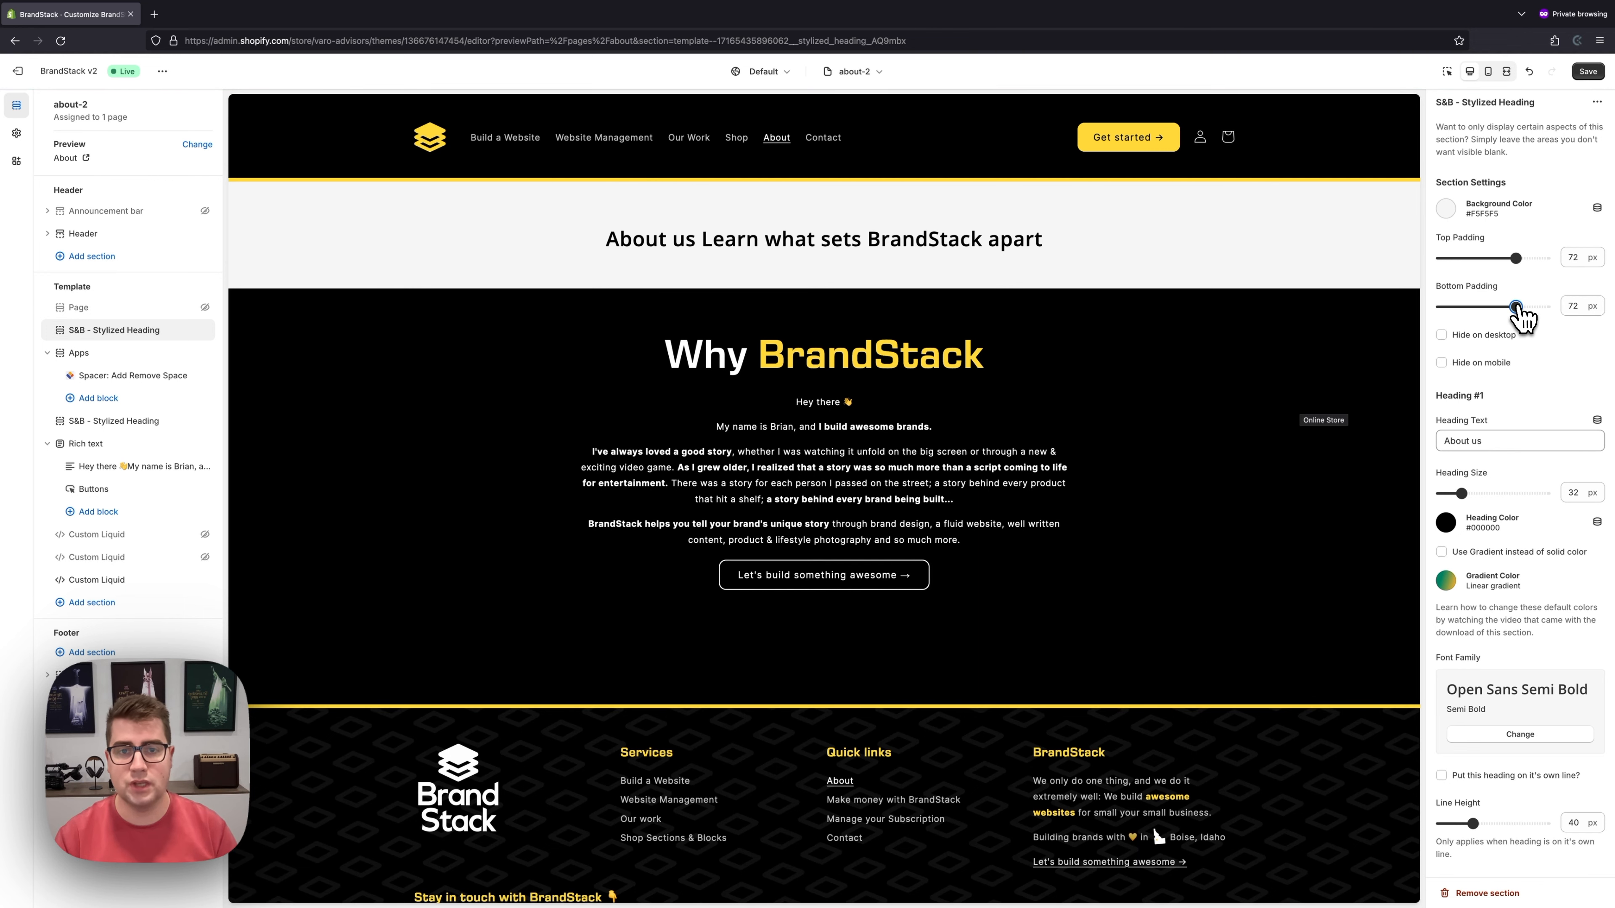
- Untick Hide on desktop so the heading band shows on desktop again
left_click(1497, 337)
left_click(1493, 364)
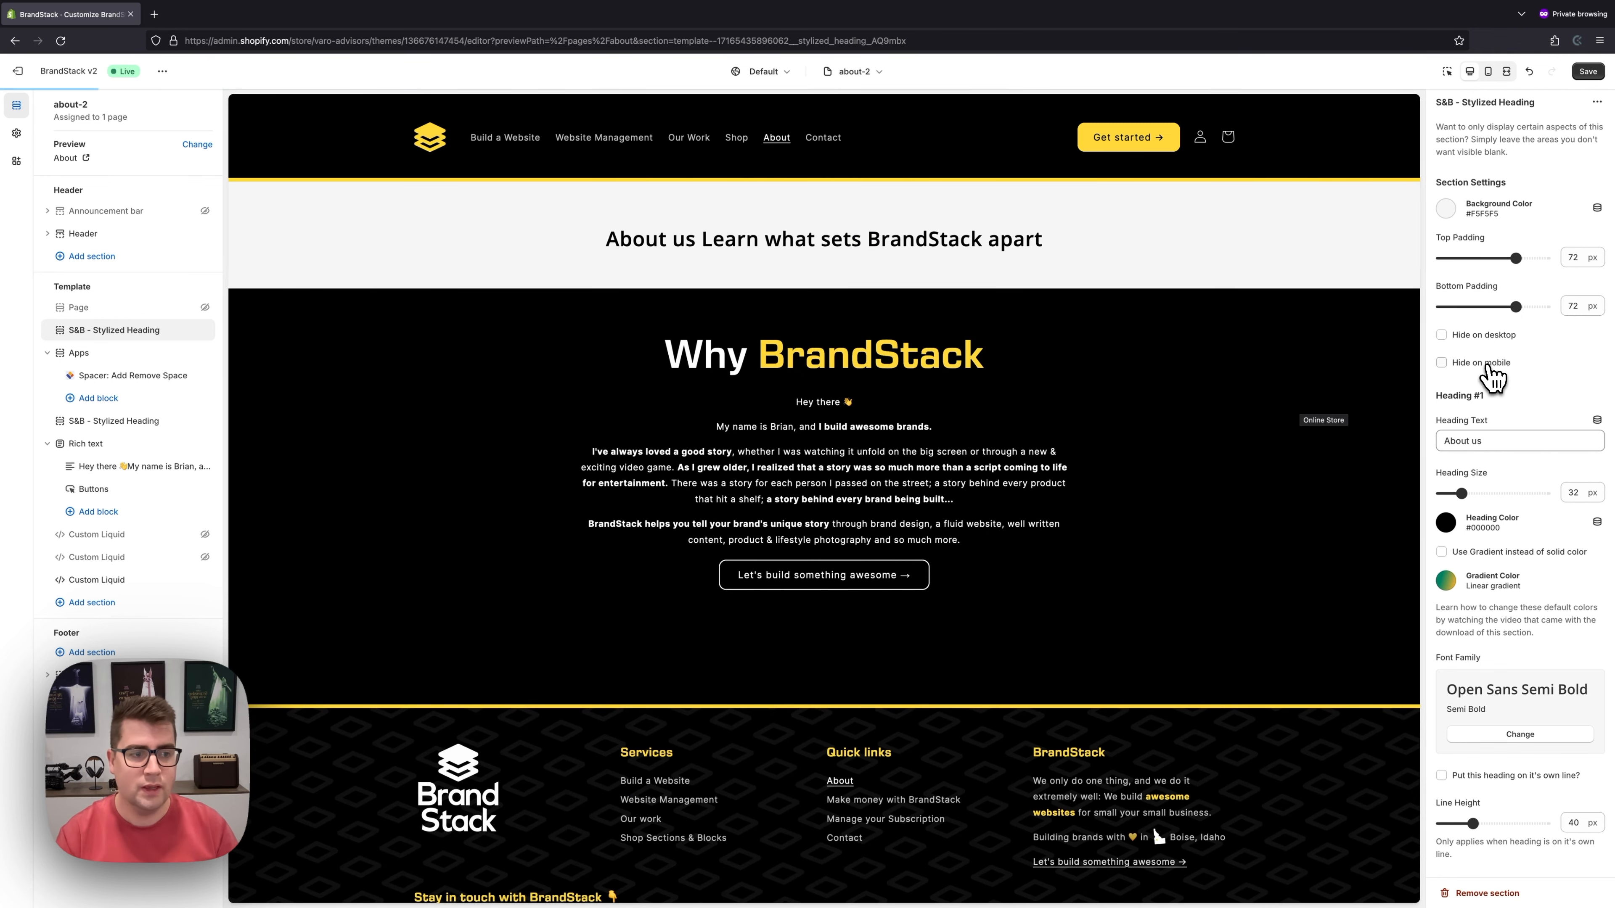
scroll(1494, 378, "down", 4)
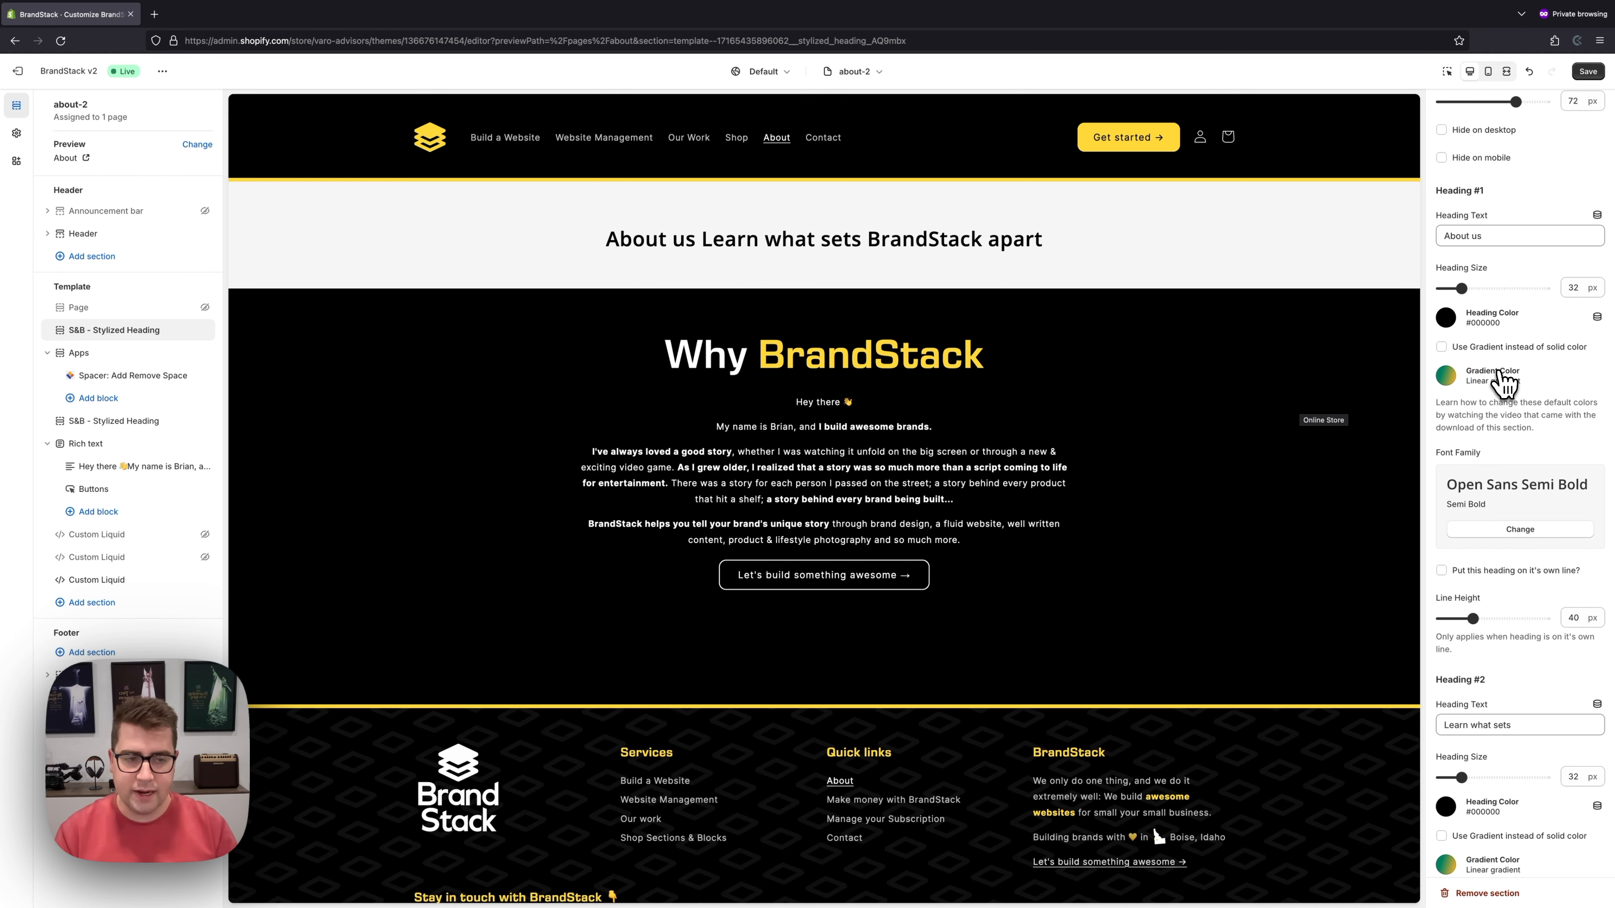
- Highlight 'About us' and 'BrandStack apart' in the preview heading, then clear the highlight
left_click_drag(611, 240, 855, 236)
left_click_drag(866, 238, 1056, 238)
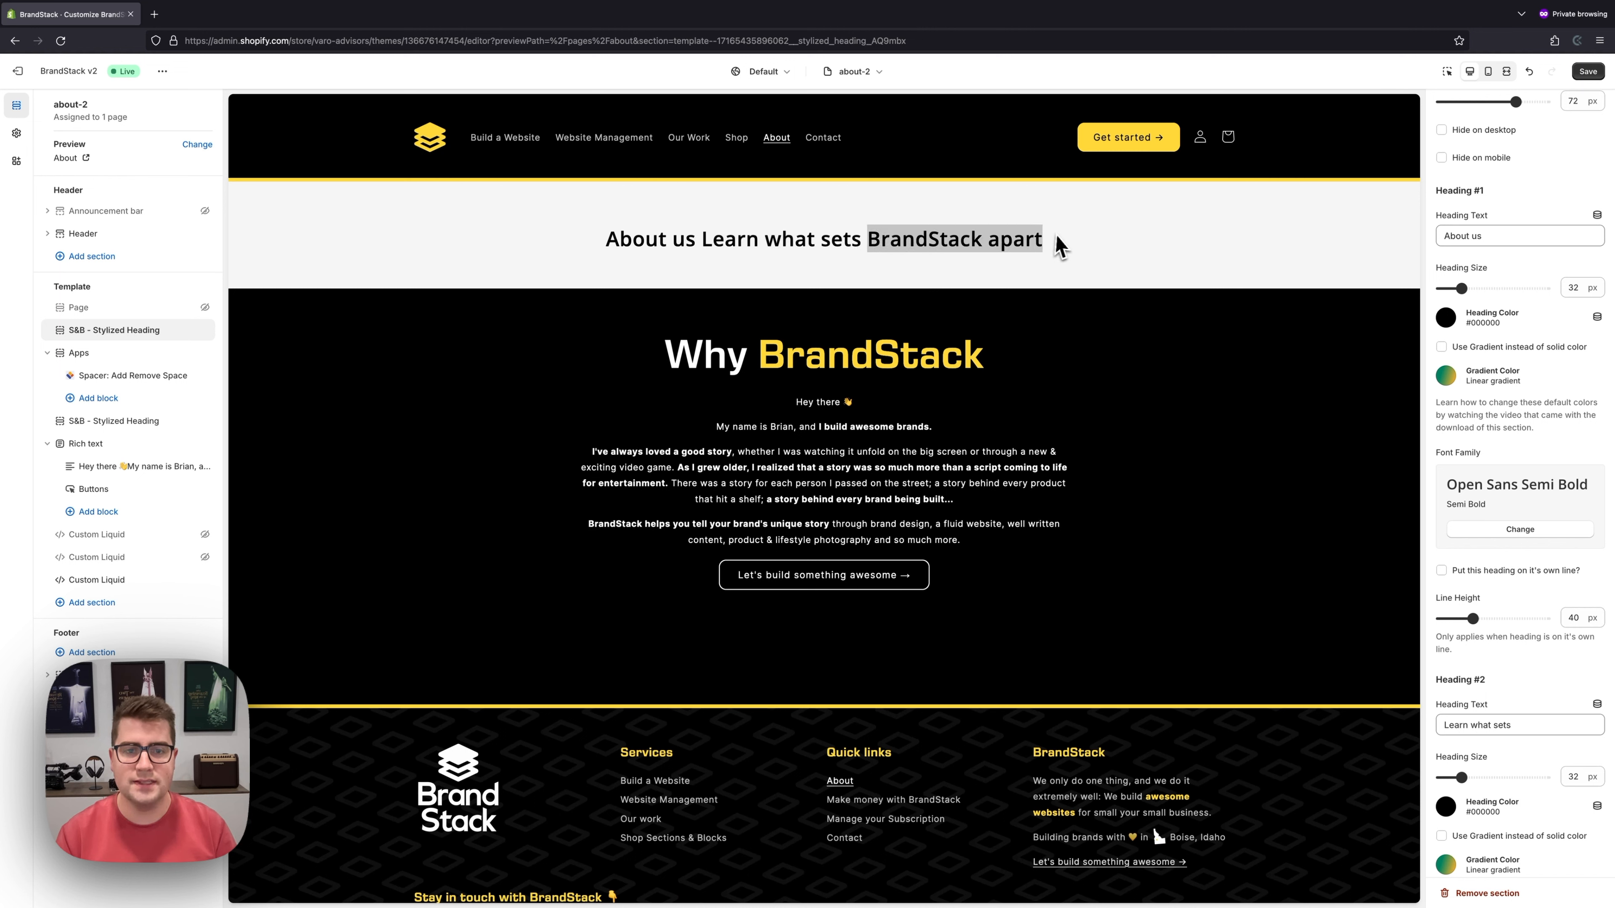
left_click(1070, 234)
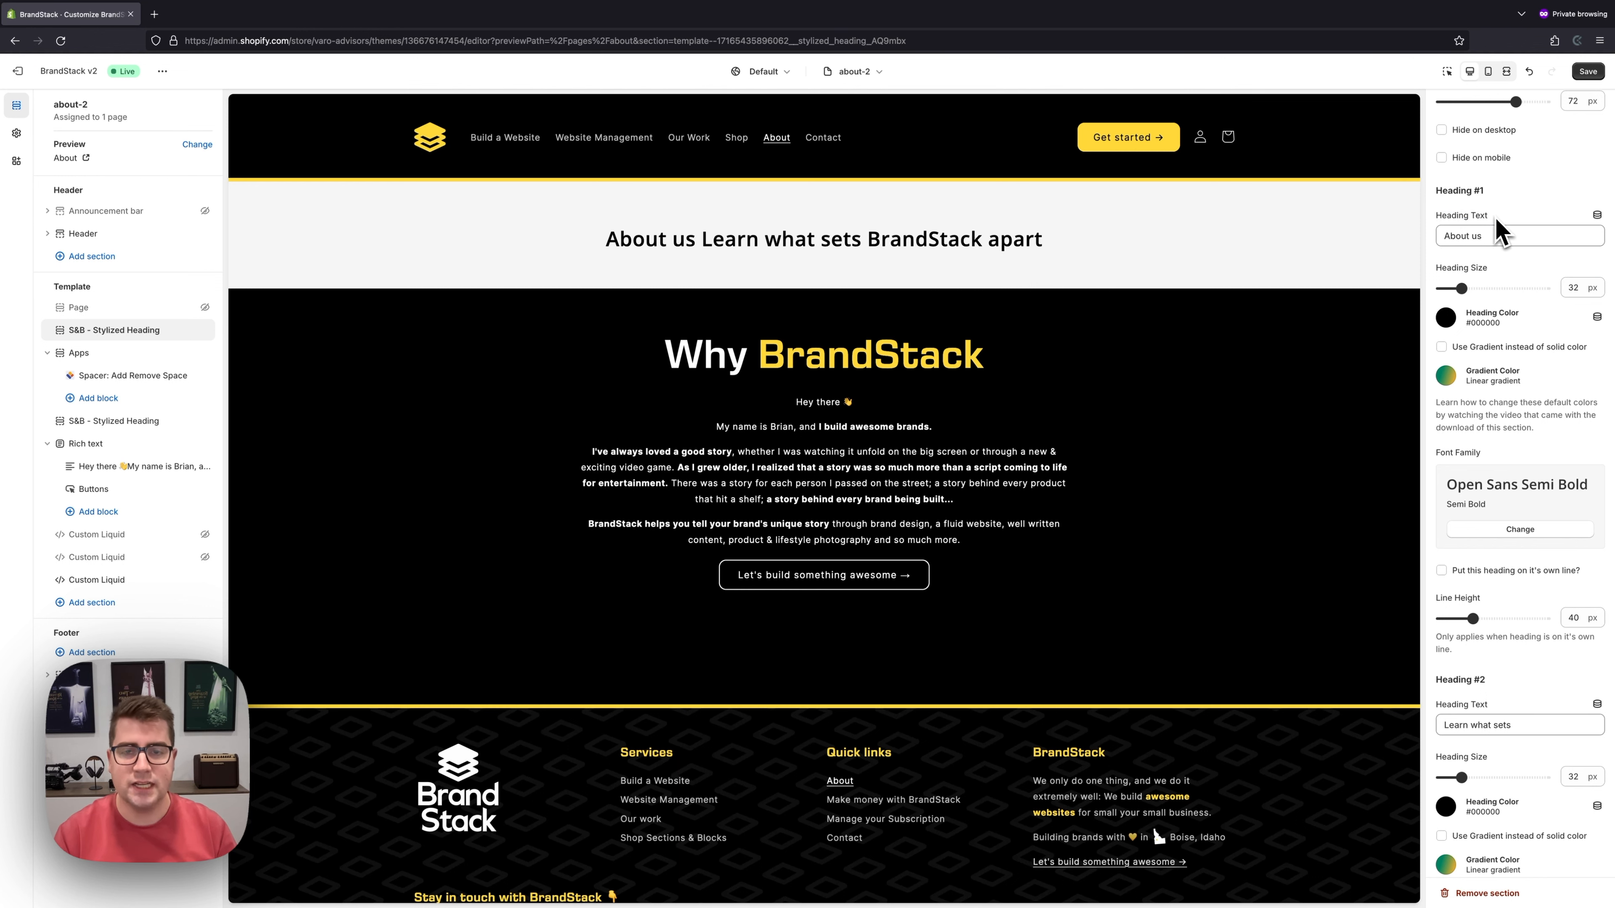
- Set About us to 25 px, colour it purple #553499, and enable a gradient fill
mouse_move(1471, 294)
left_mouse_down()
mouse_move(1486, 294)
mouse_move(1472, 294)
left_mouse_up()
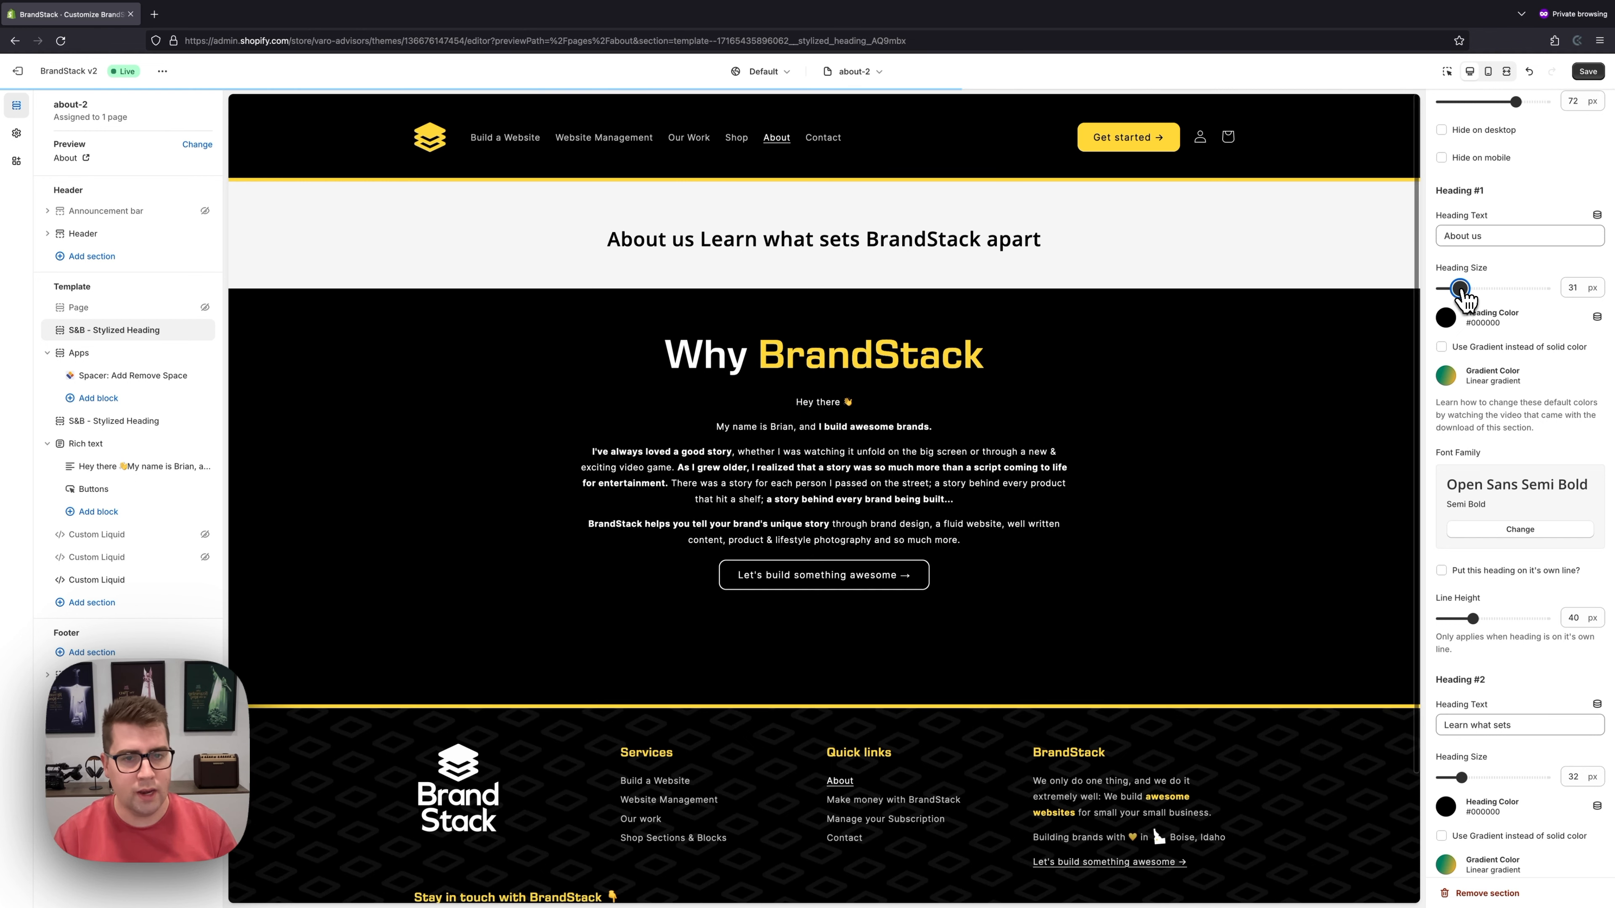
left_click_drag(1458, 294, 1453, 296)
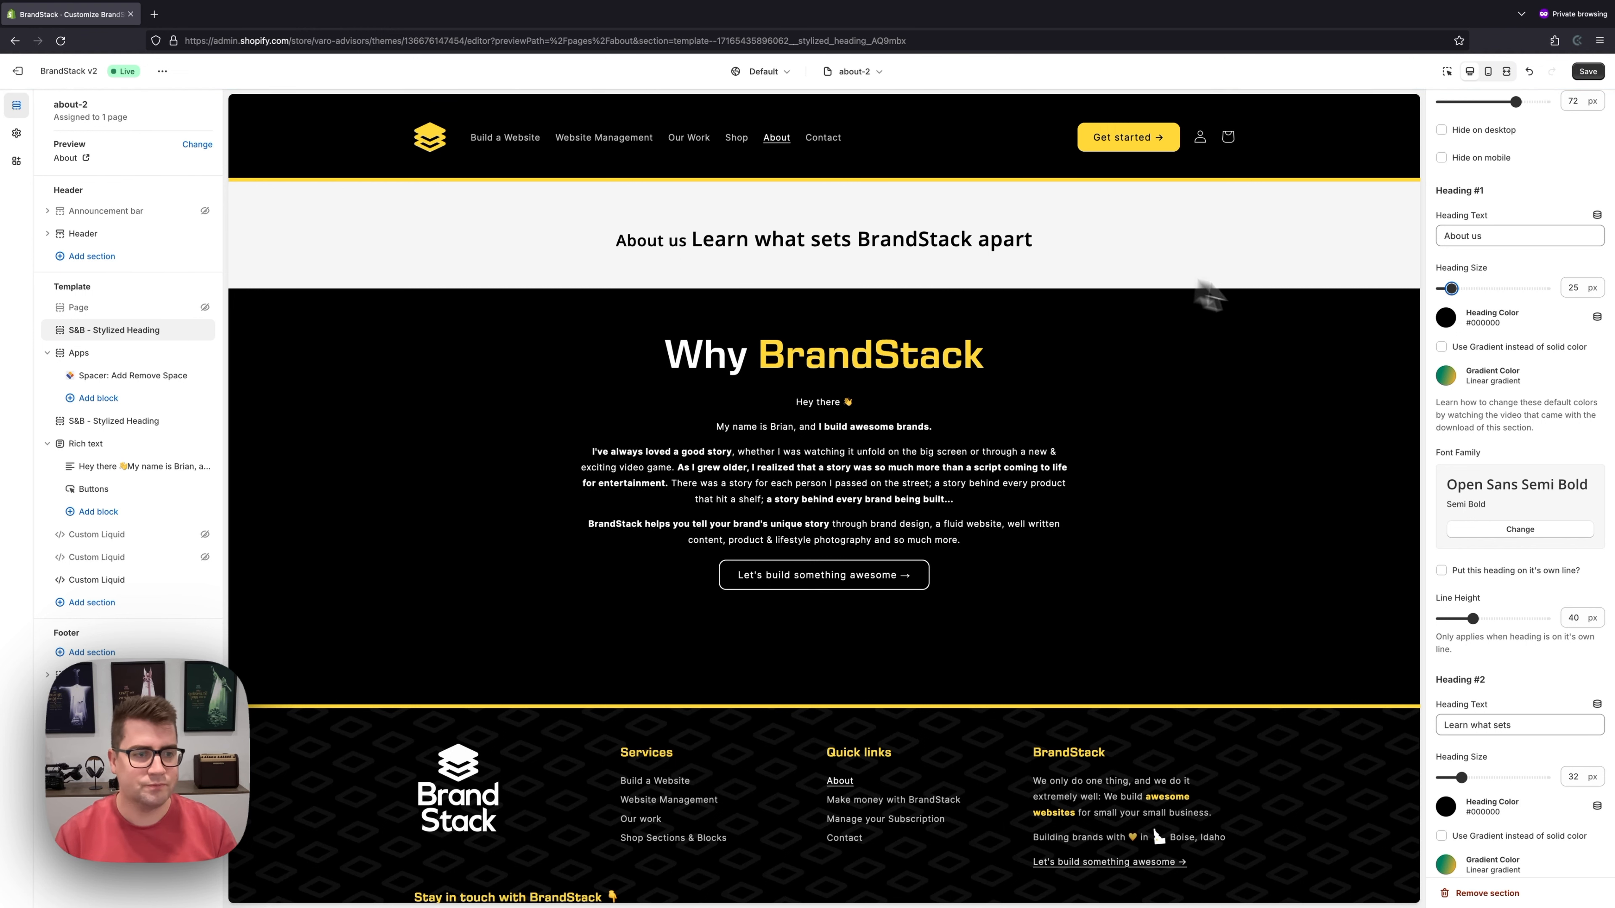
left_click(1447, 322)
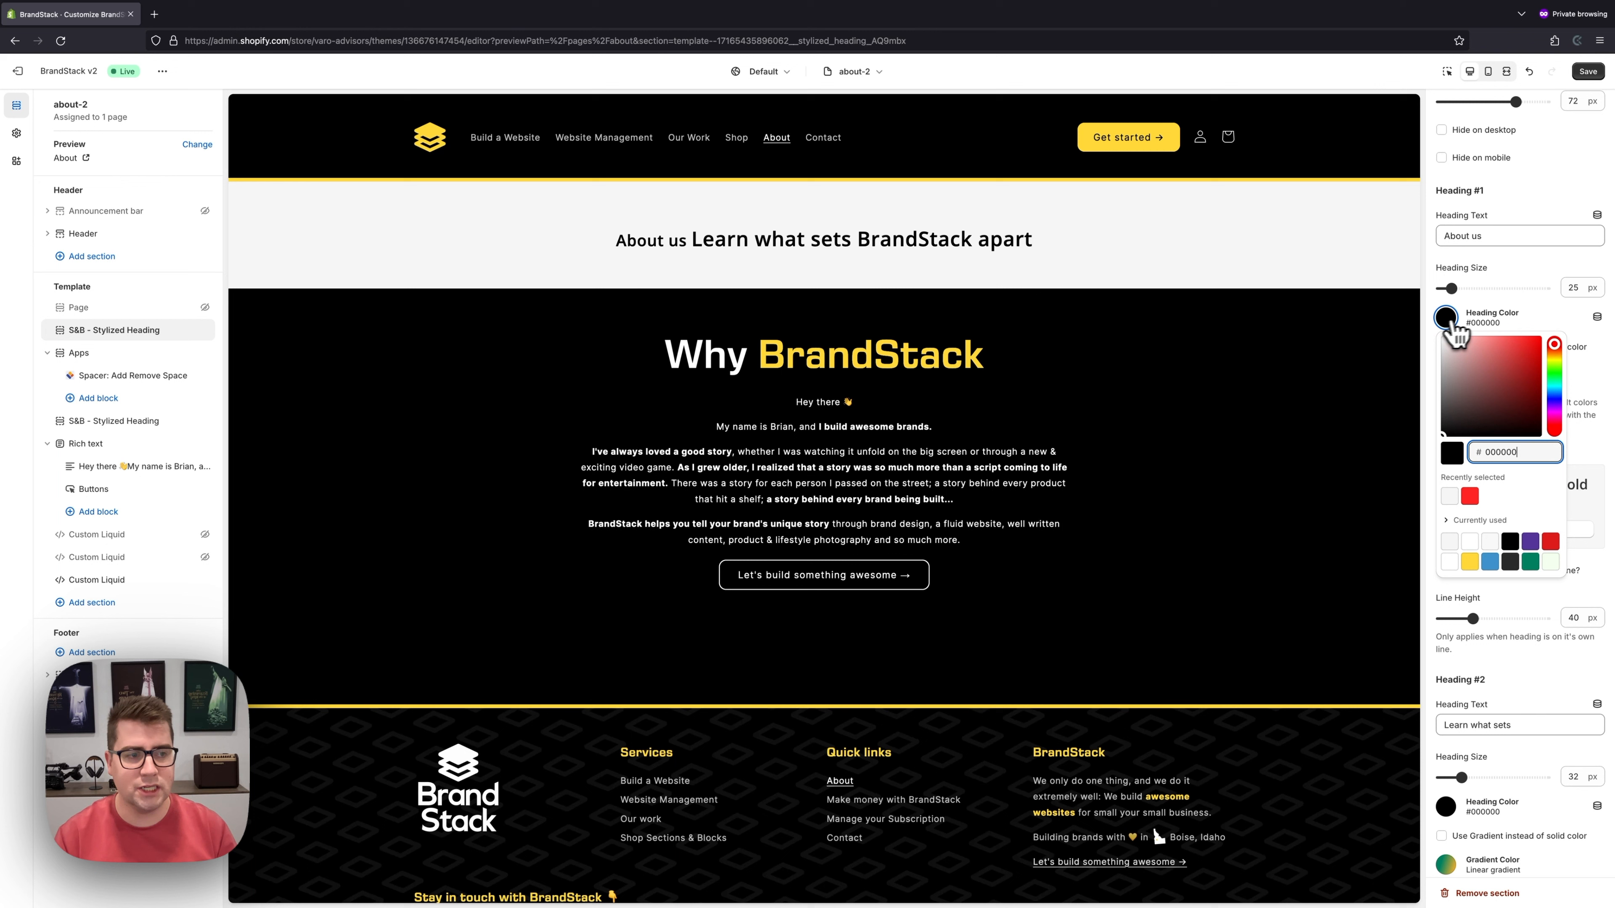
left_click(1530, 542)
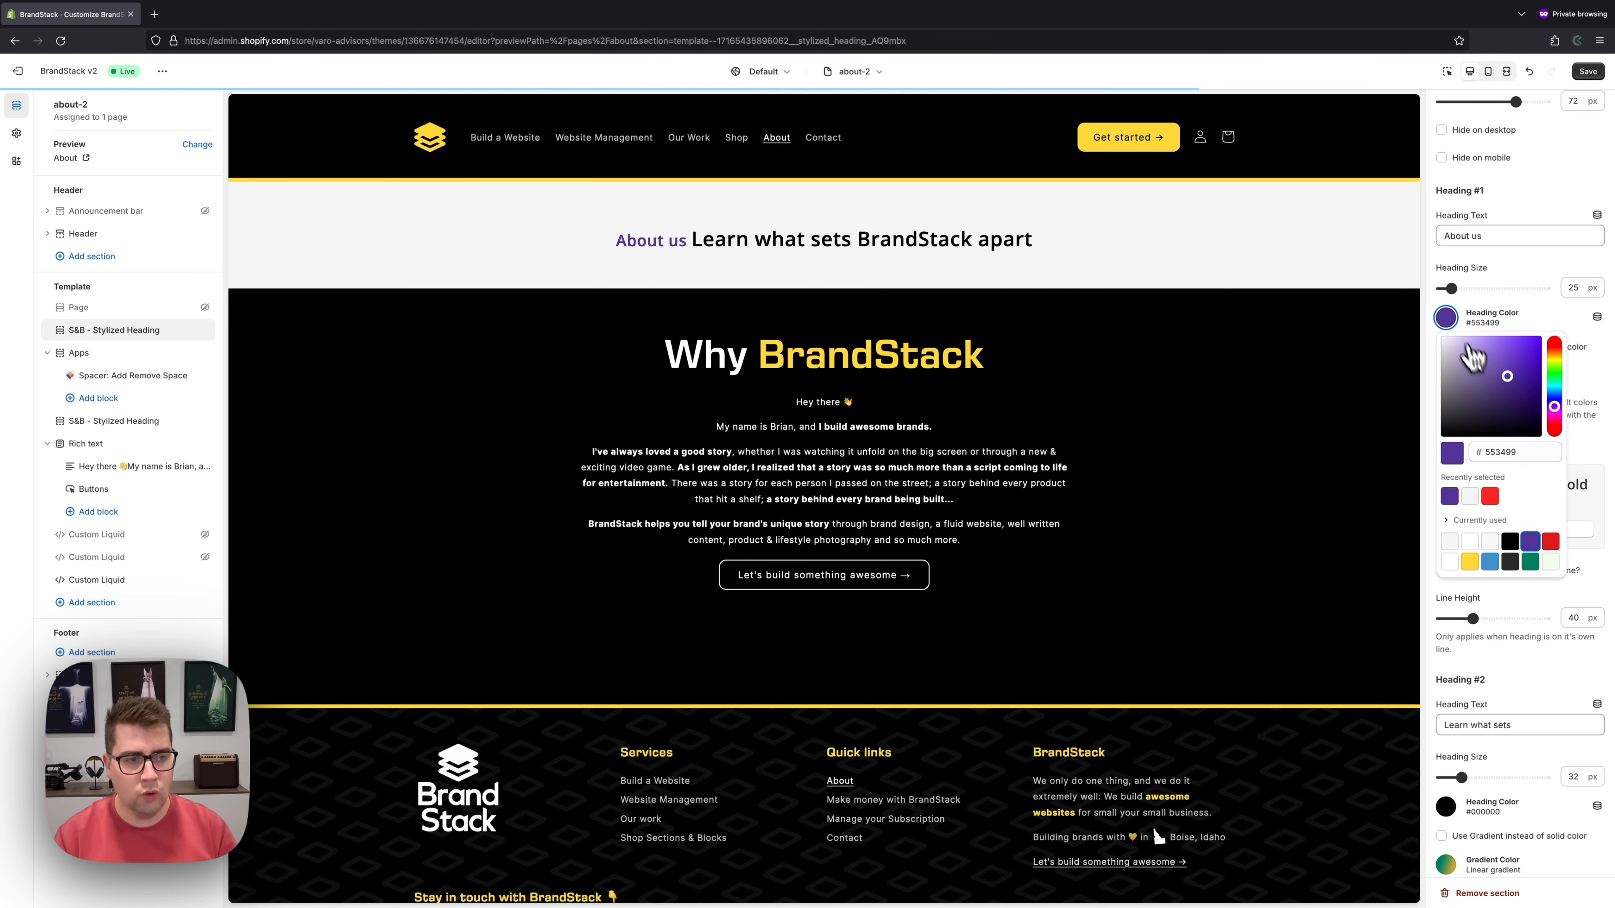
left_click(1447, 318)
left_click(1442, 347)
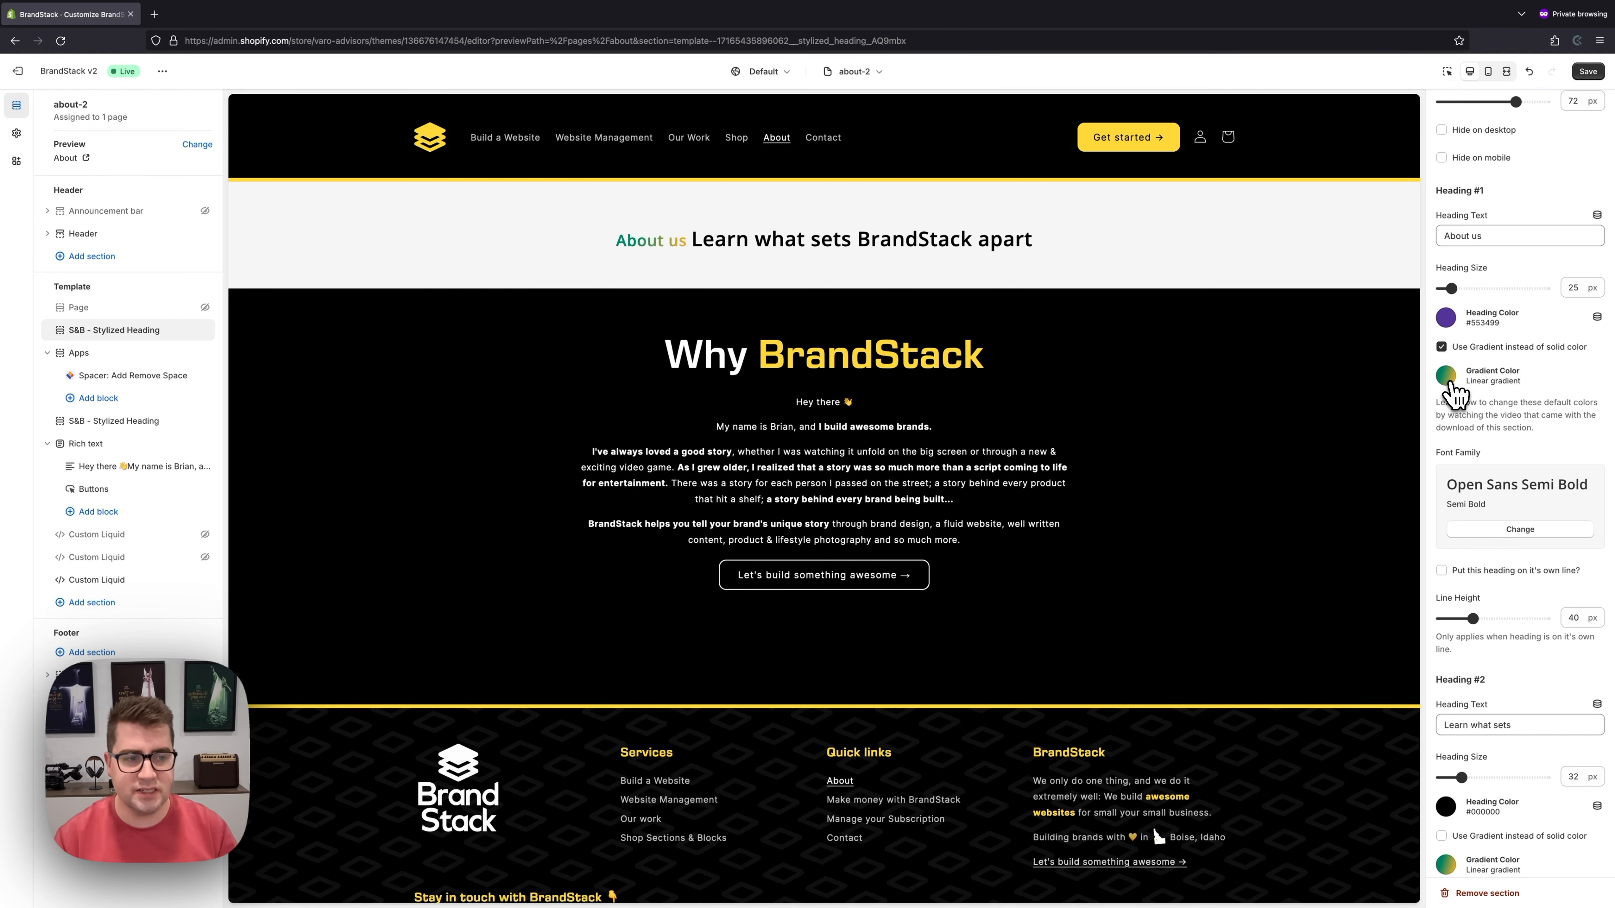
- Set the About us gradient from the purple swatch to deep purple #372166
left_click(1445, 382)
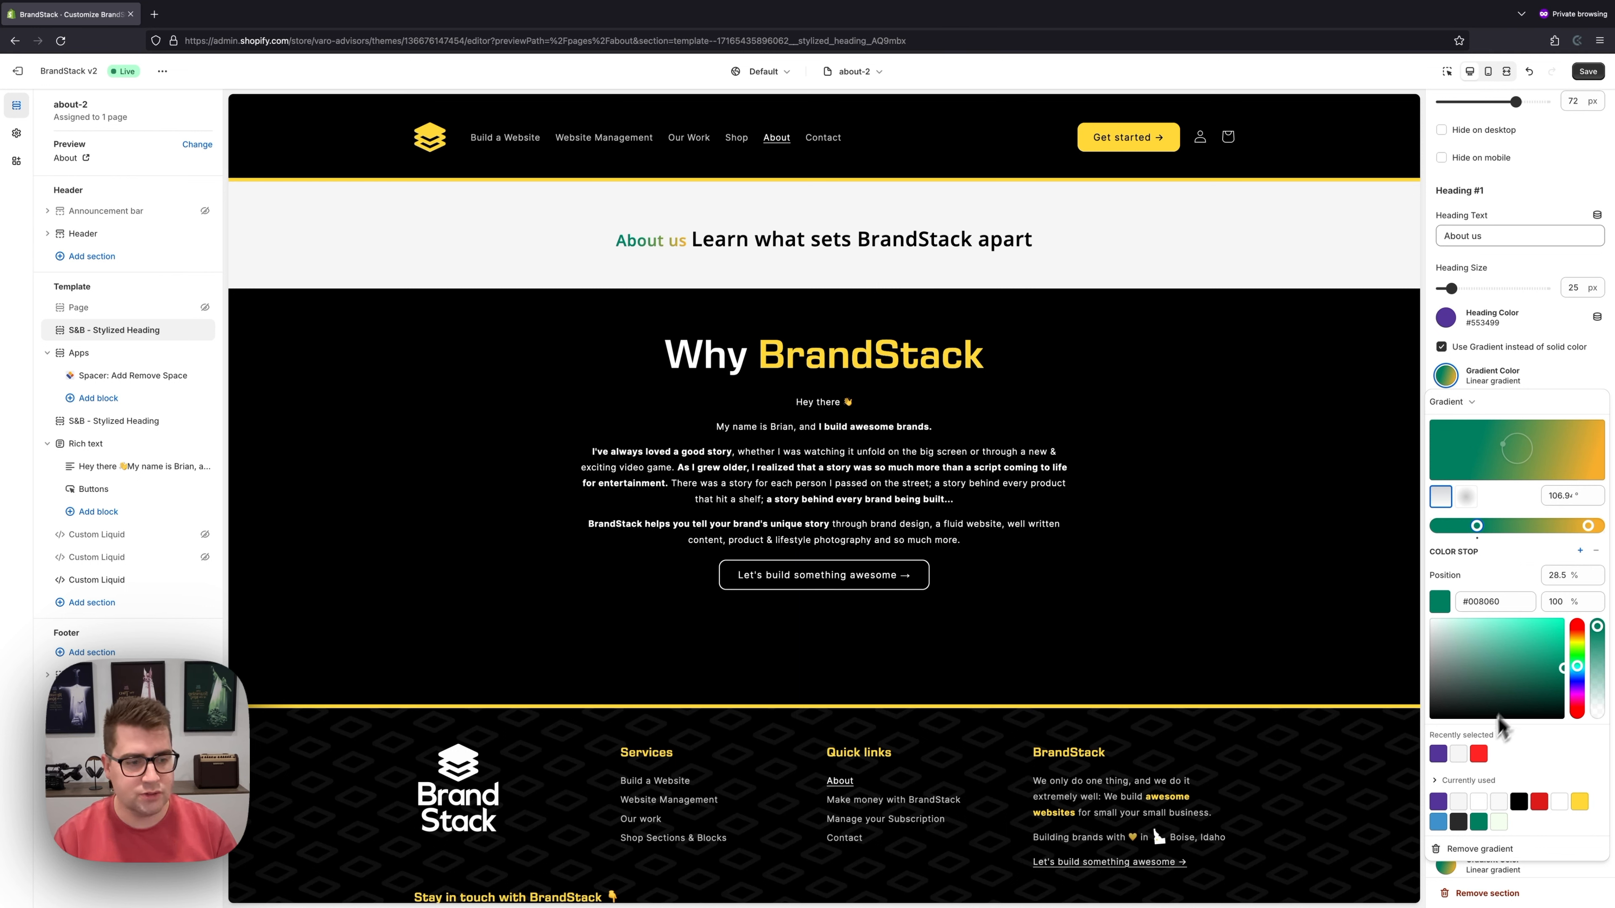
left_click(1438, 802)
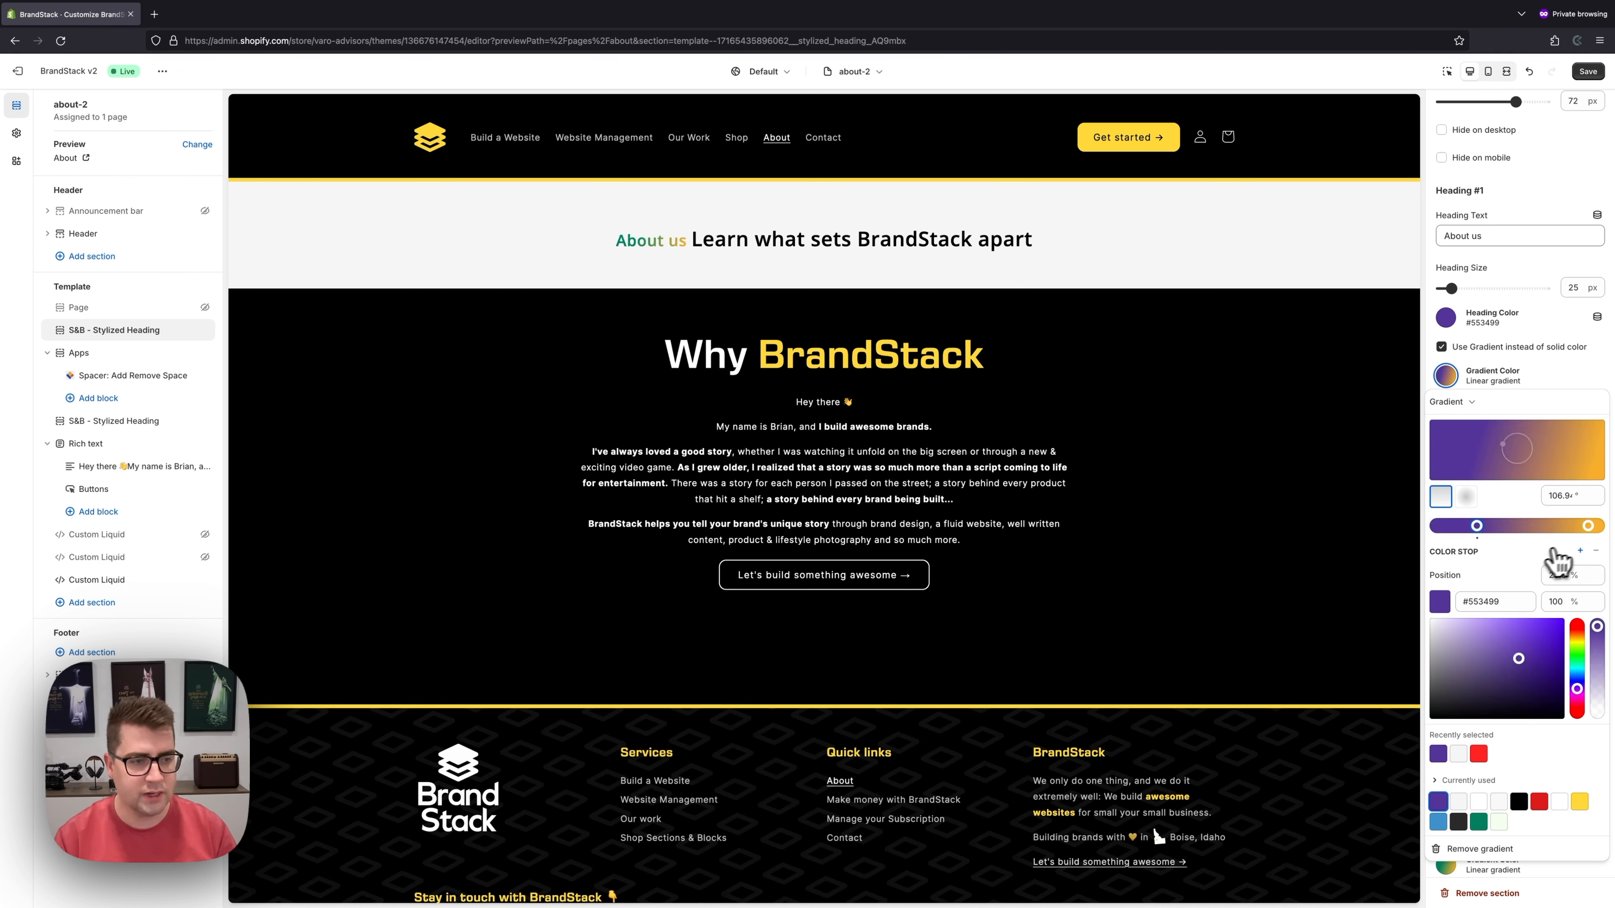
left_click(1588, 527)
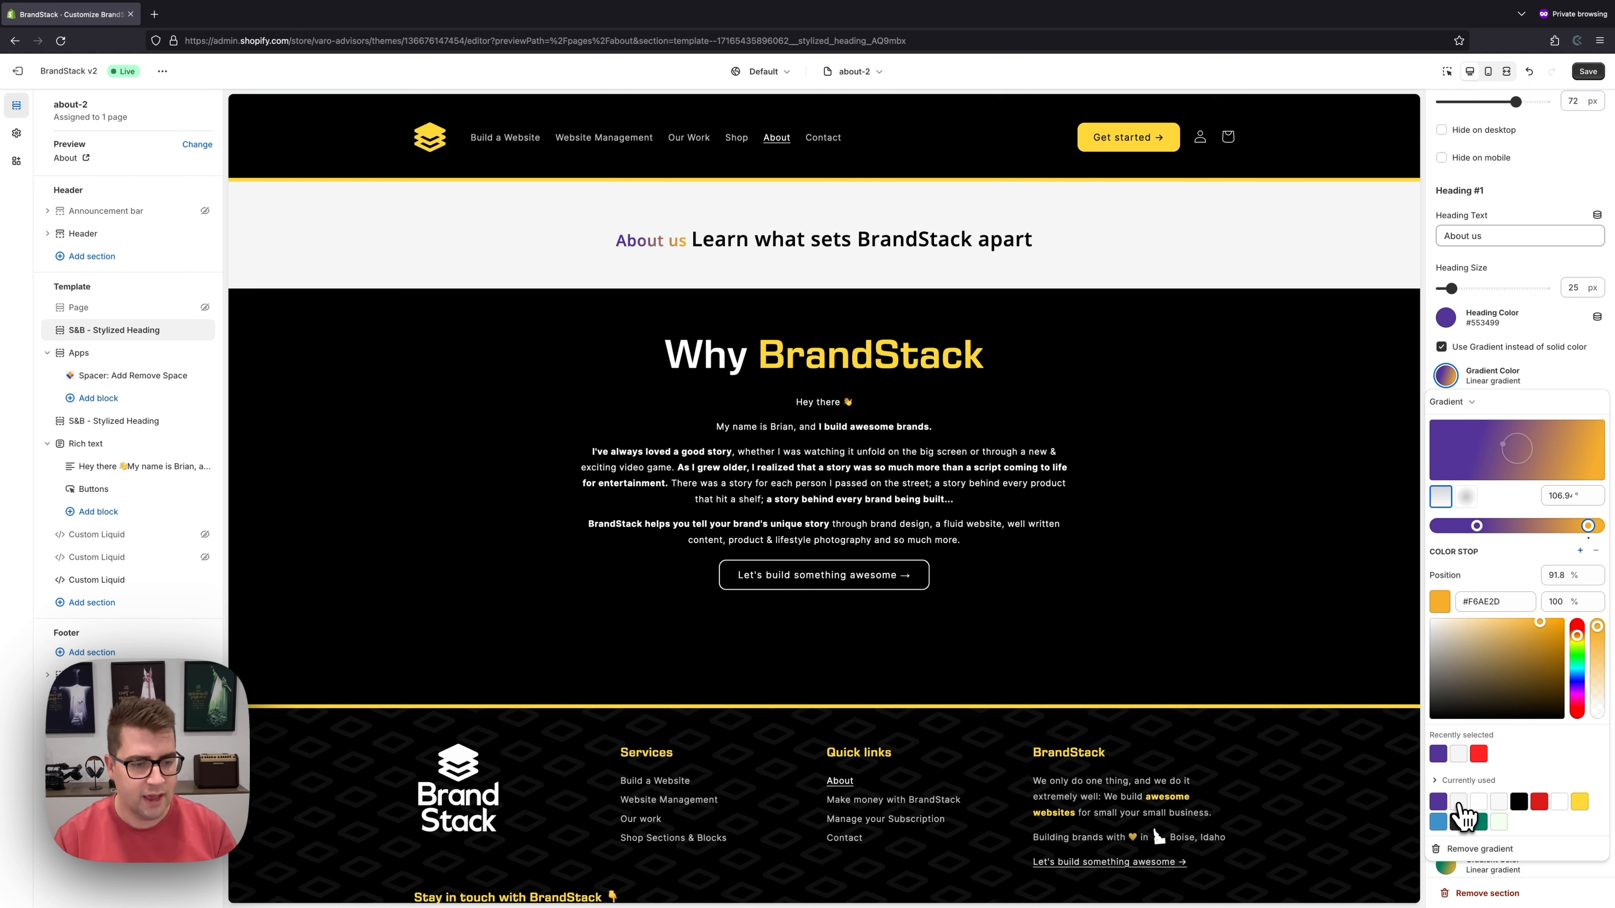
left_click(1519, 802)
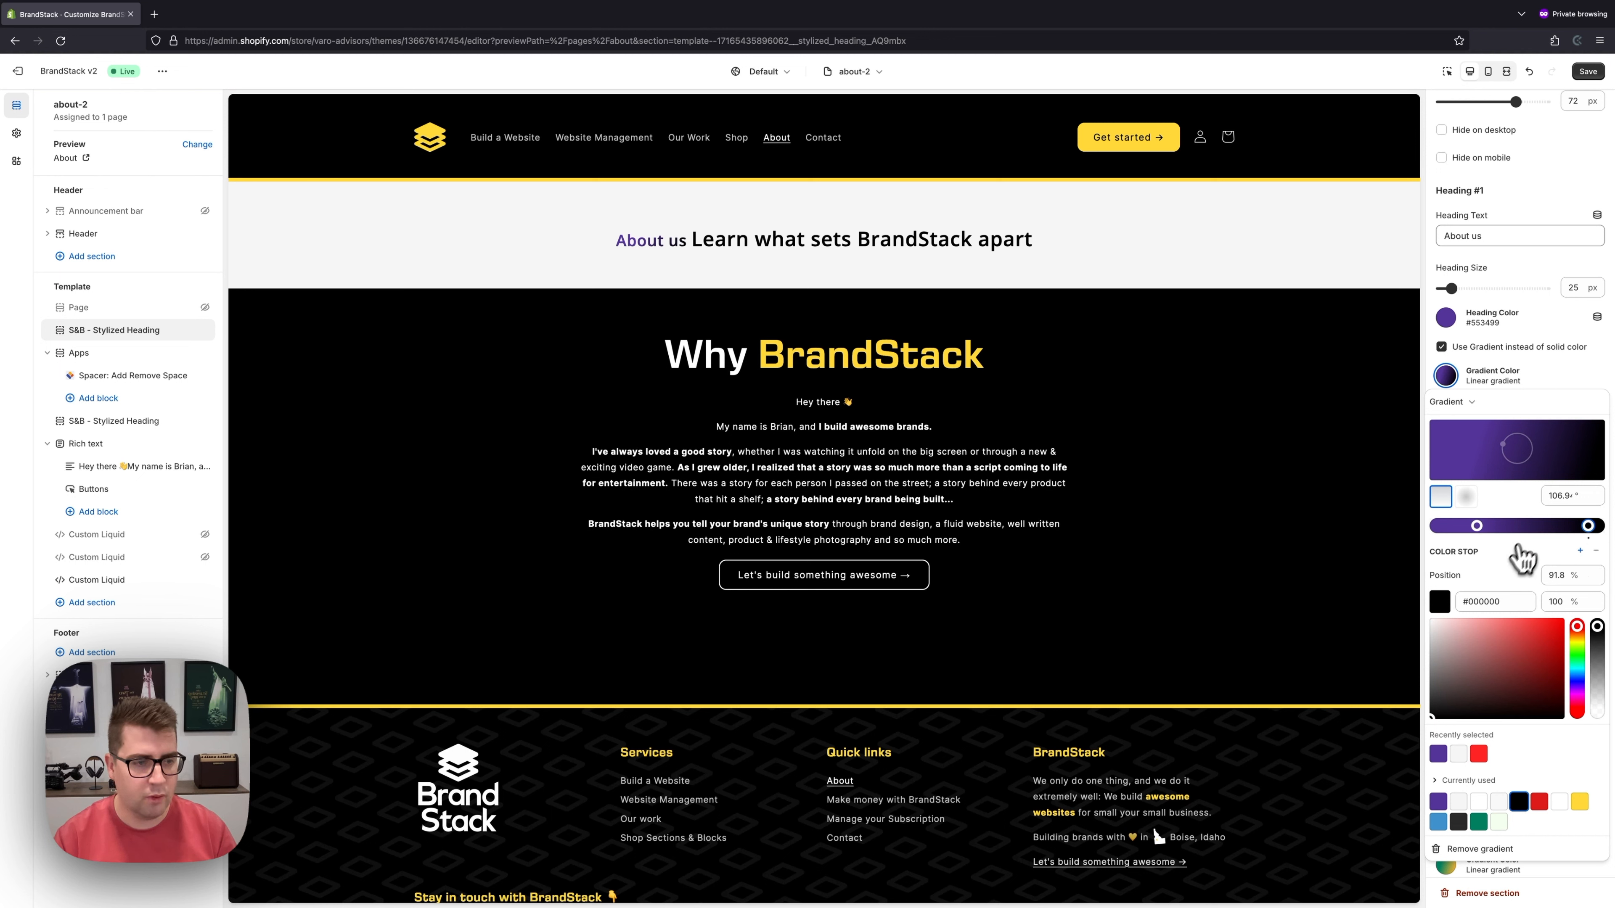
left_click(1439, 753)
left_click_drag(1522, 662, 1524, 687)
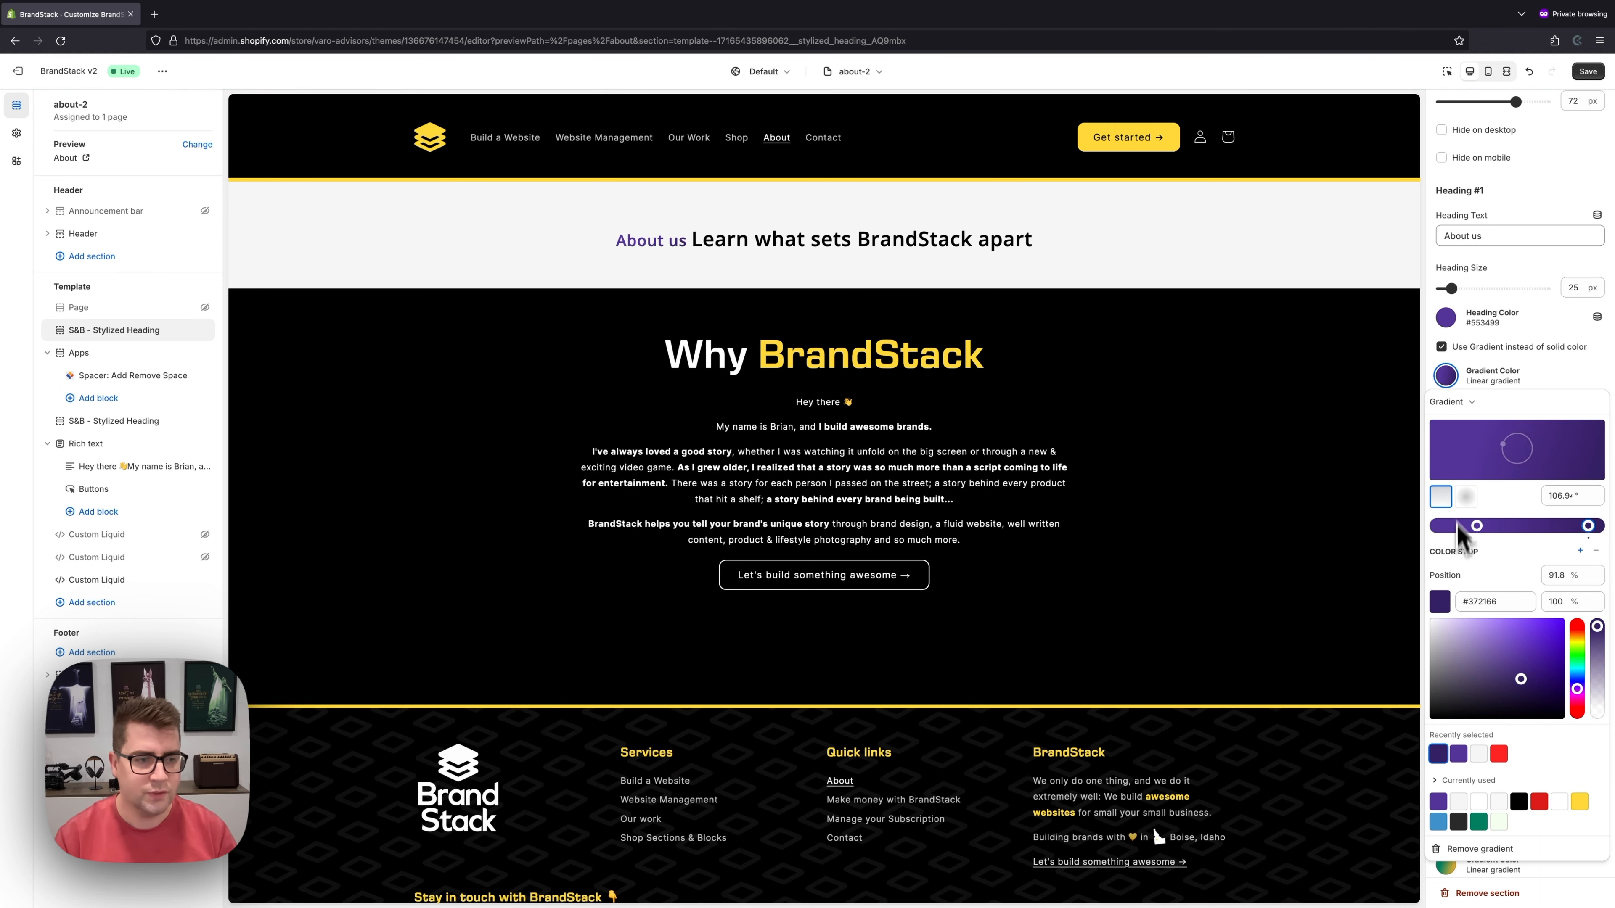
left_click(1548, 377)
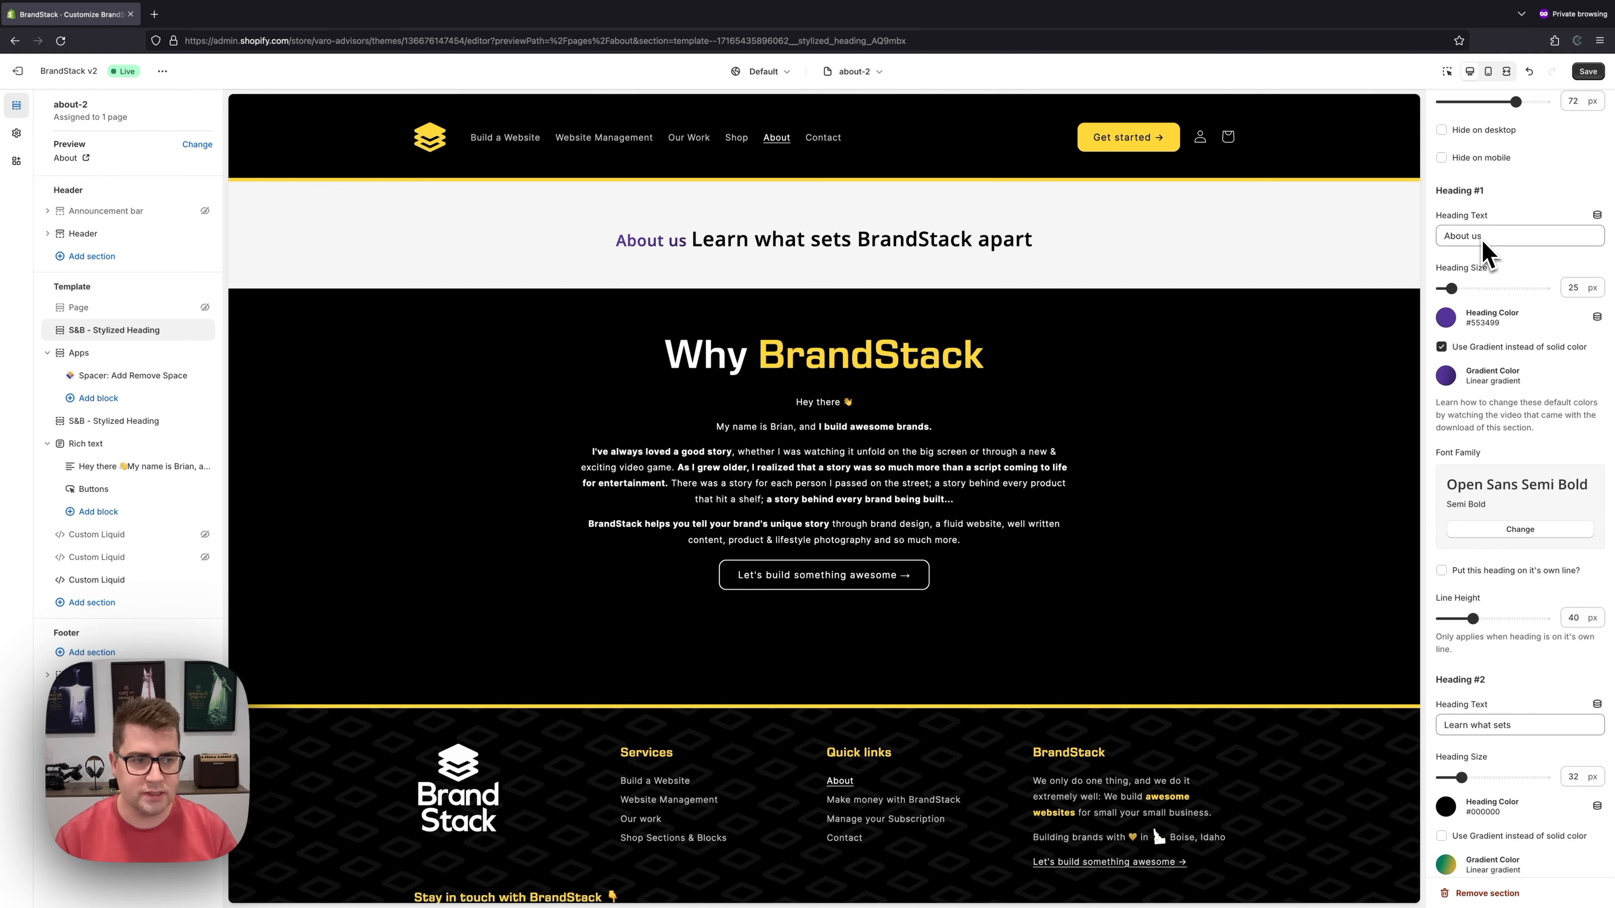
scroll(1468, 358, "down", 1)
- Search fonts for 'euro' and give About us Eurostile Next Semi Bold
left_click(1488, 483)
left_click(1483, 135)
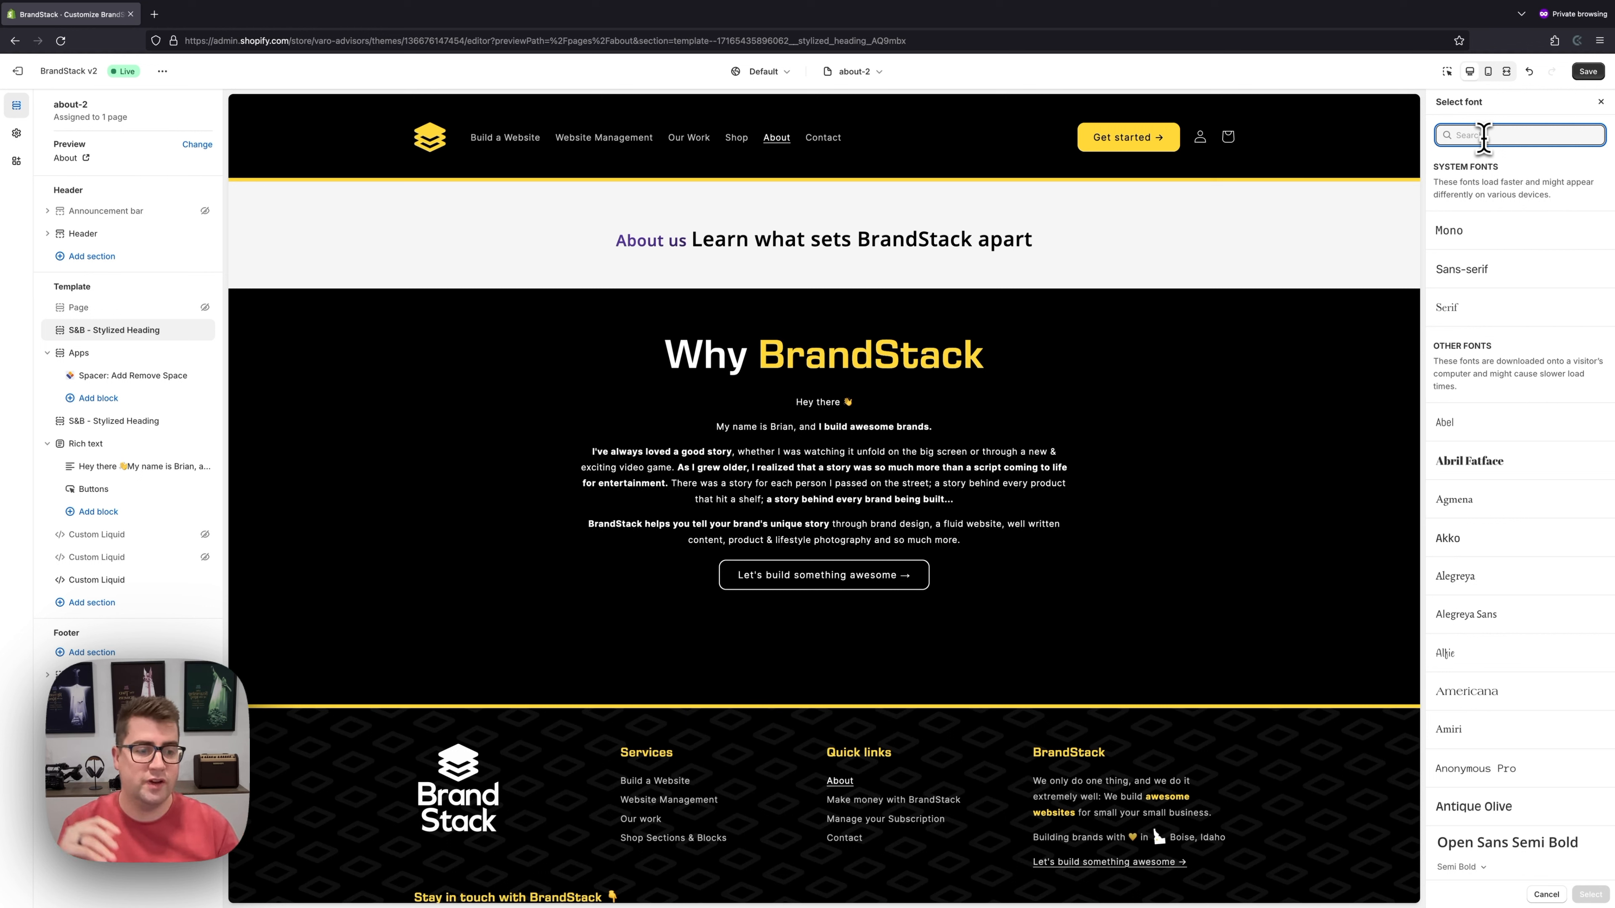
scroll(1552, 425, "down", 15)
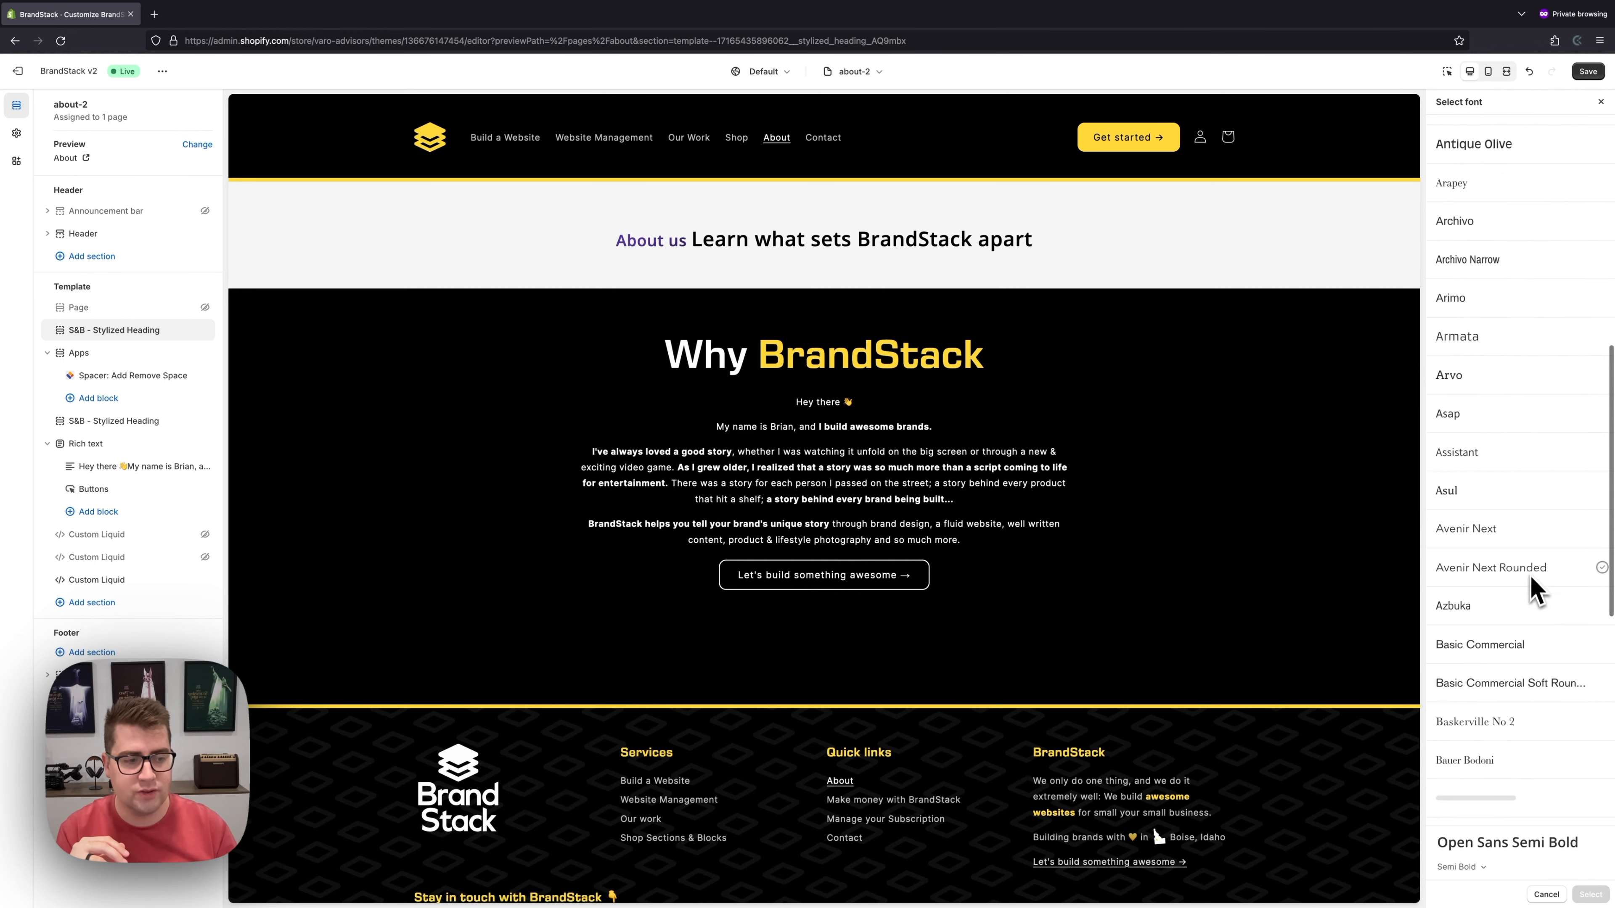
scroll(1520, 515, "up", 15)
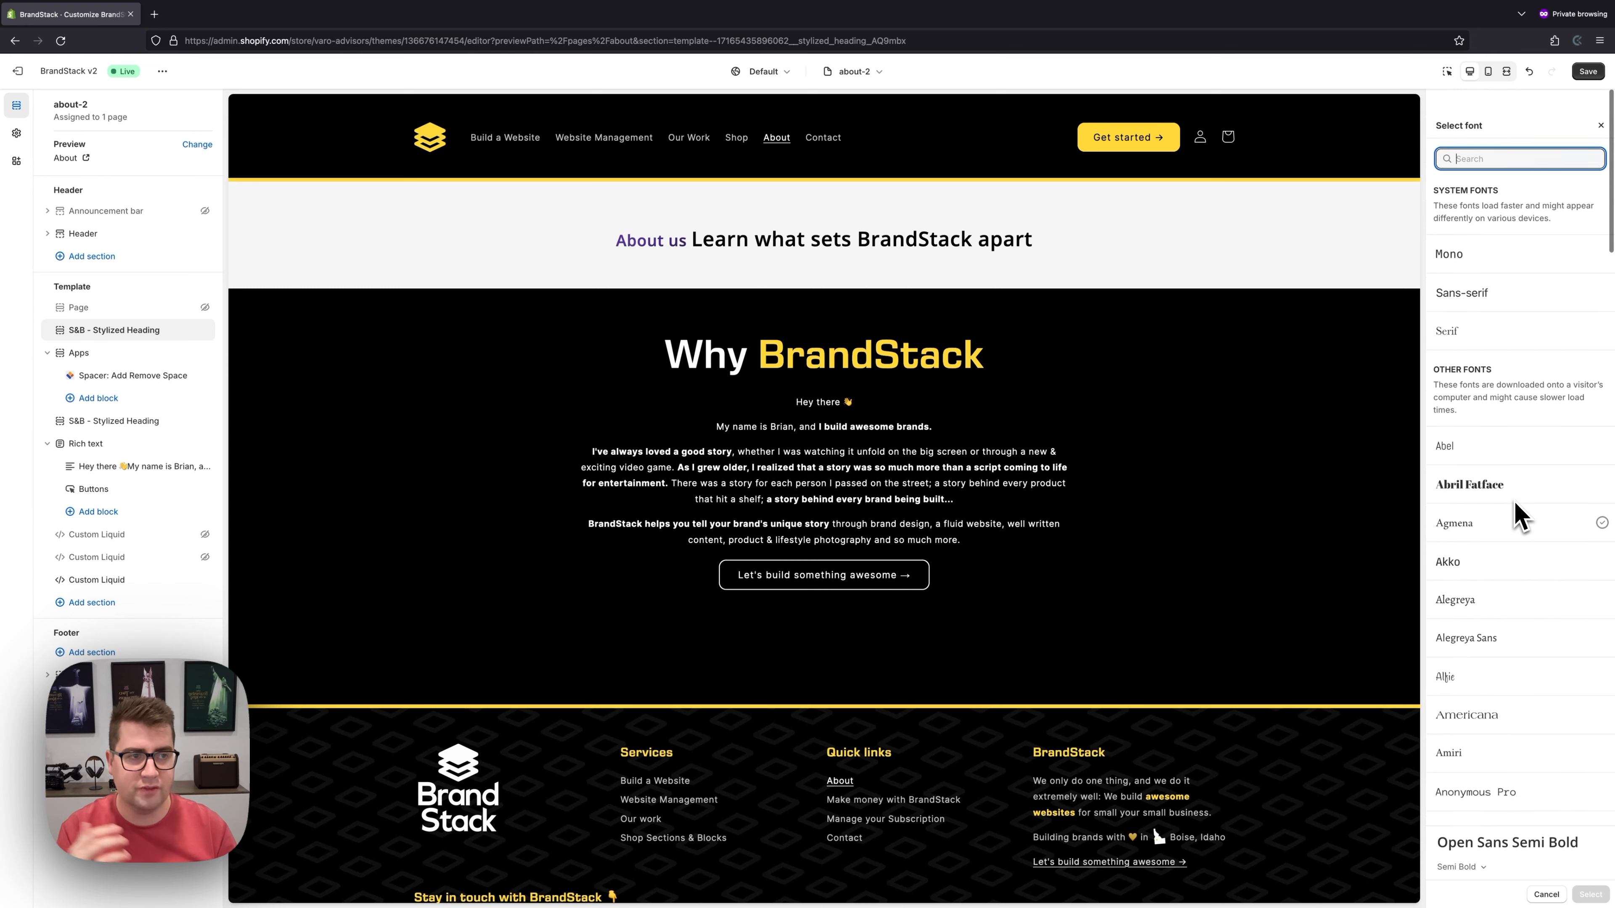
type("euros")
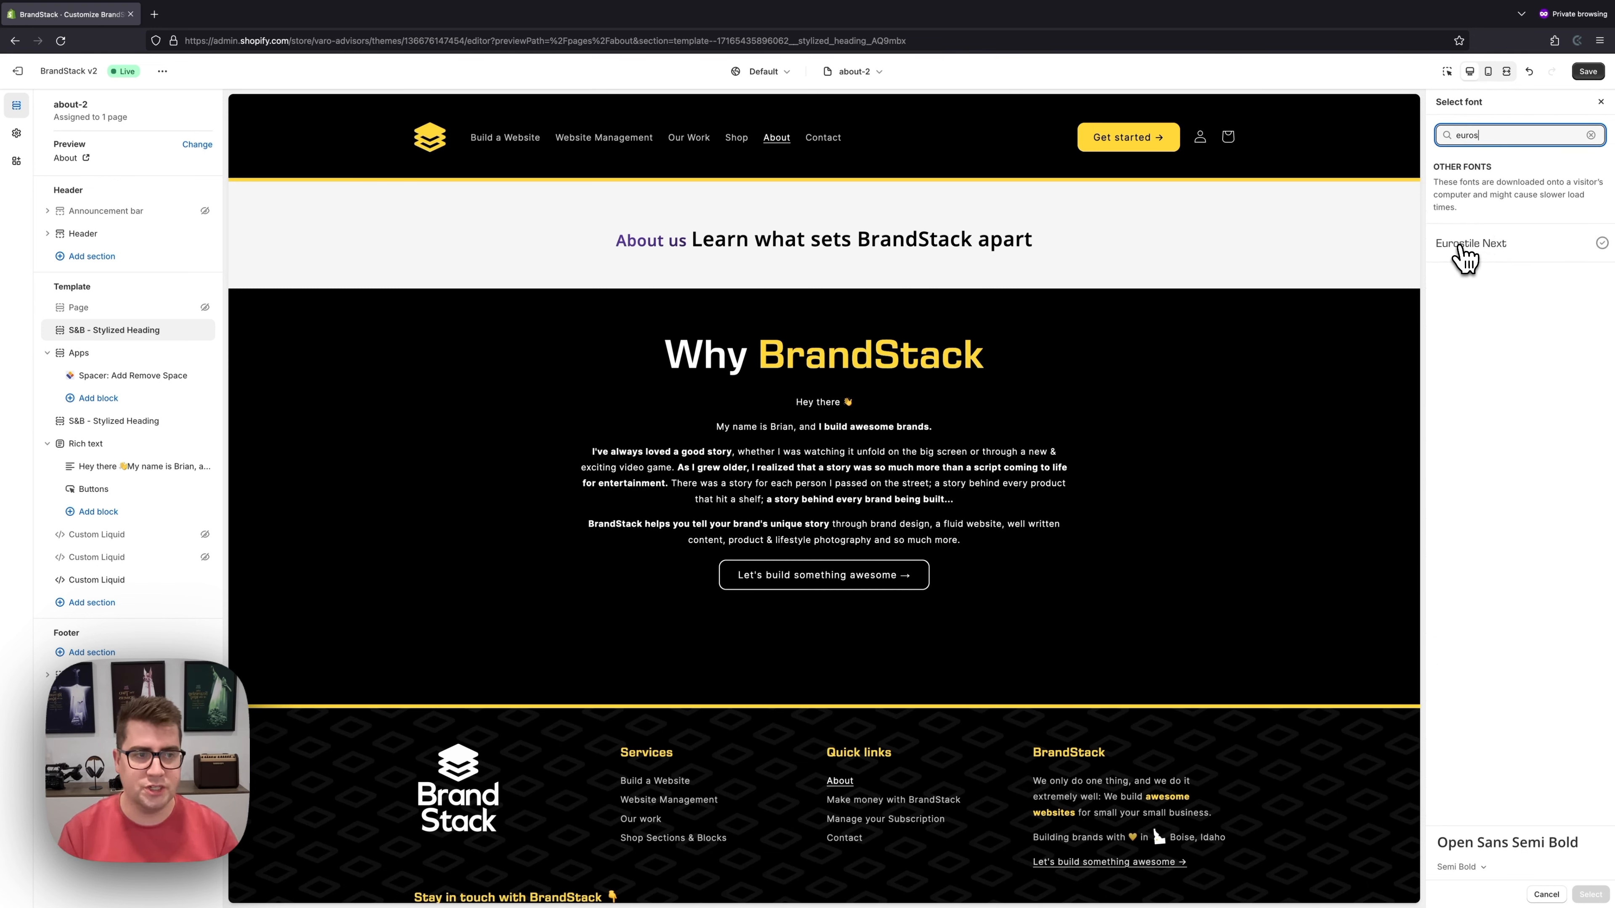
left_click(1463, 251)
left_click(1472, 870)
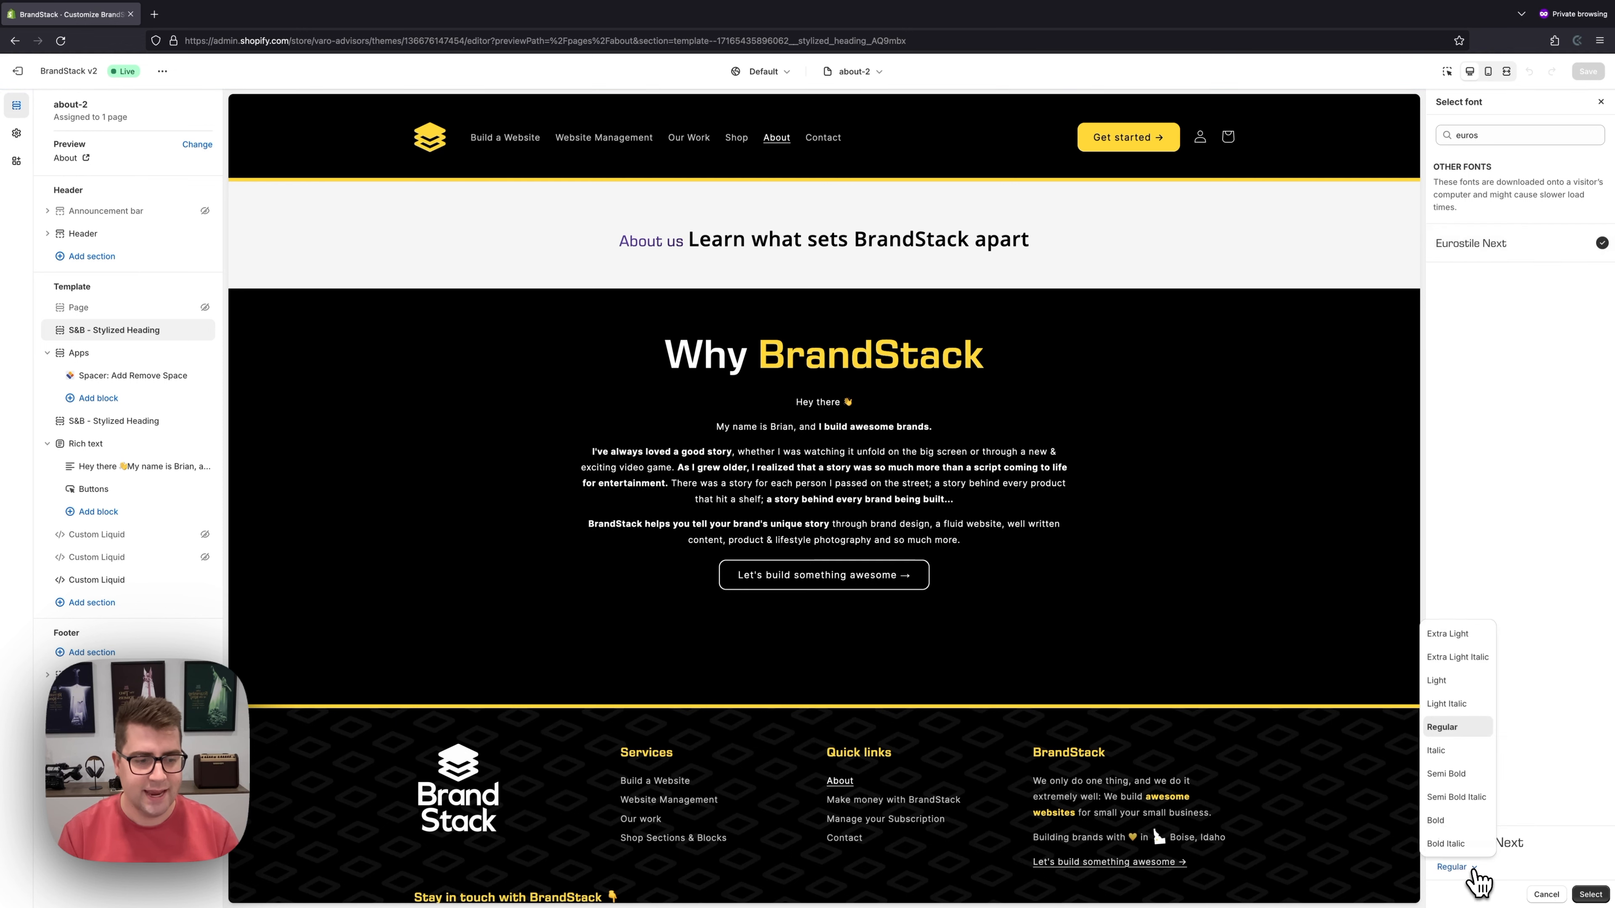
left_click(1446, 773)
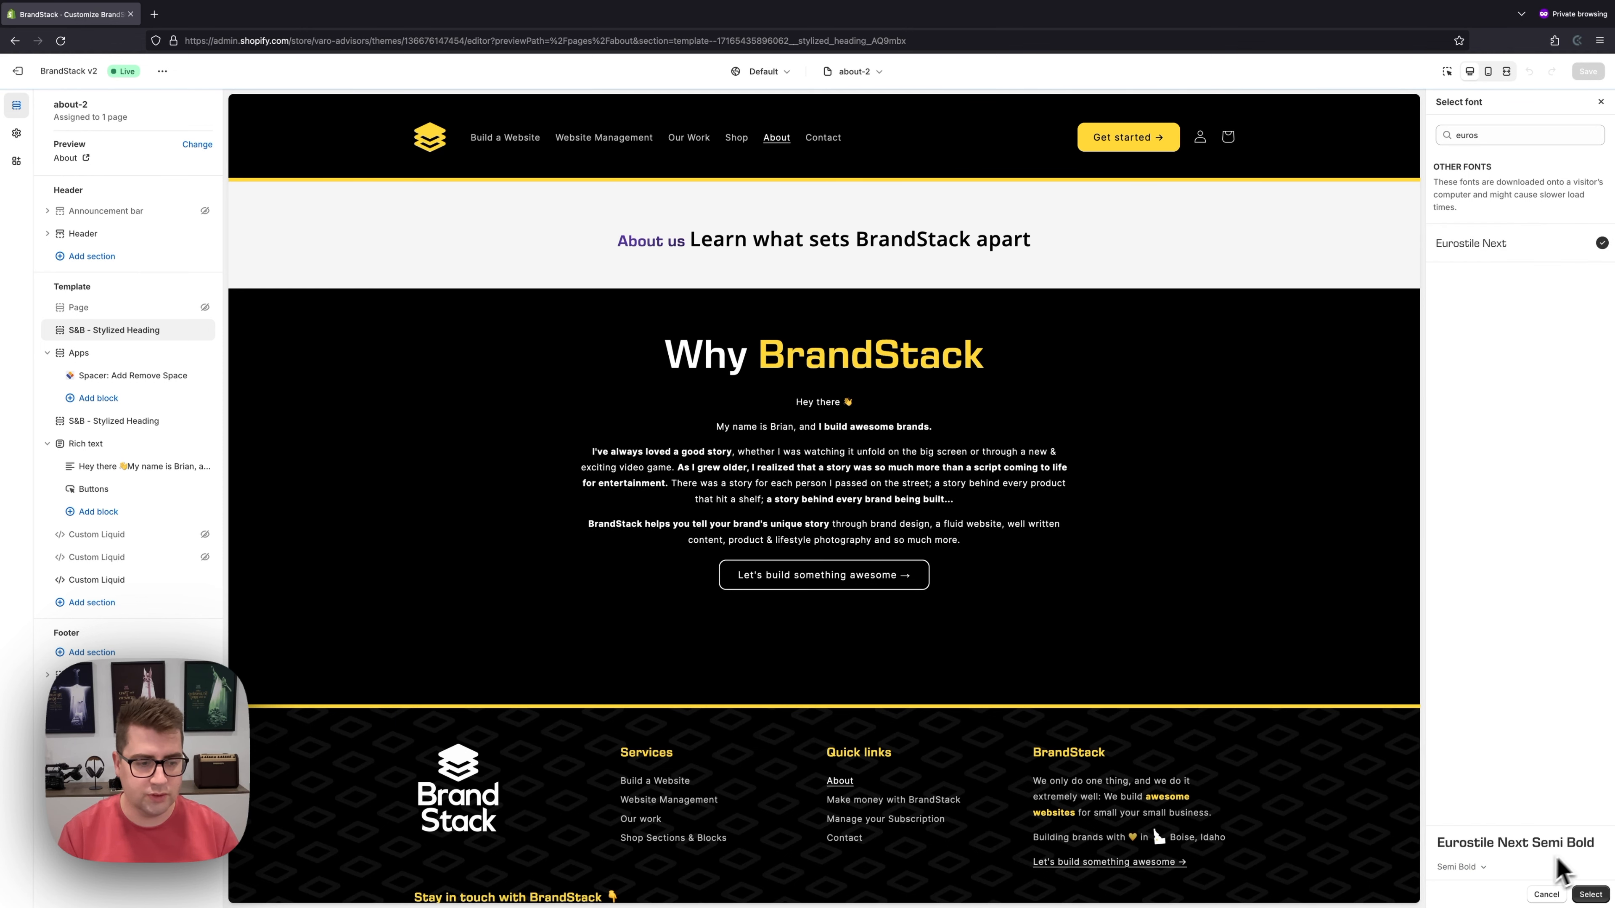
left_click(1590, 895)
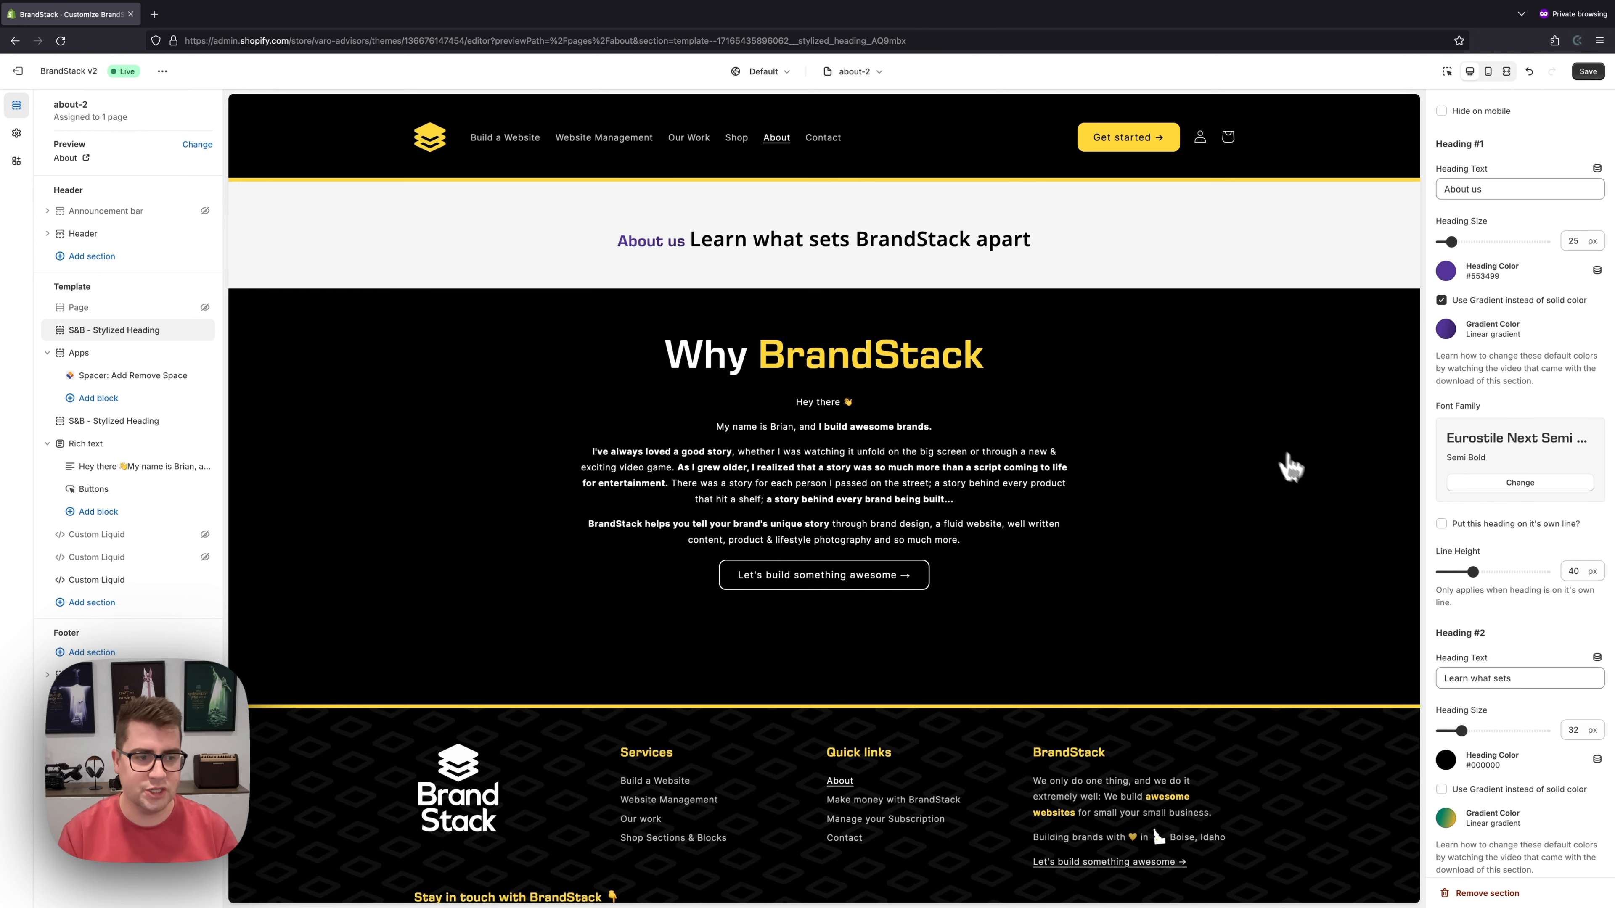
- Put About us on its own line with a 50 px line height
scroll(1510, 469, "down", 1)
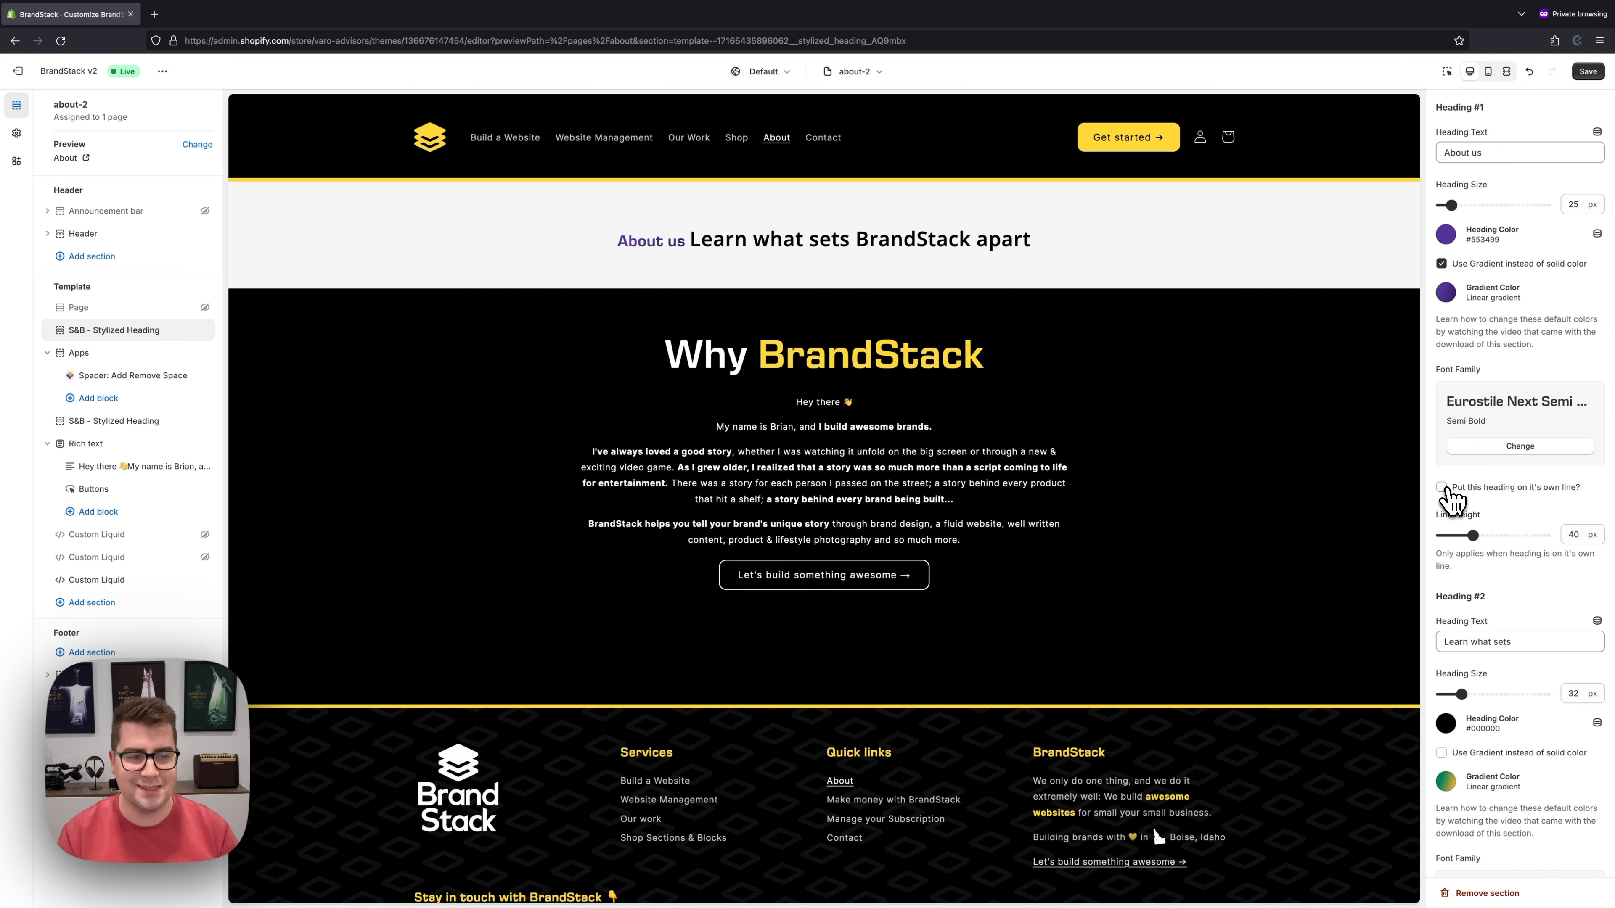
left_click(1521, 489)
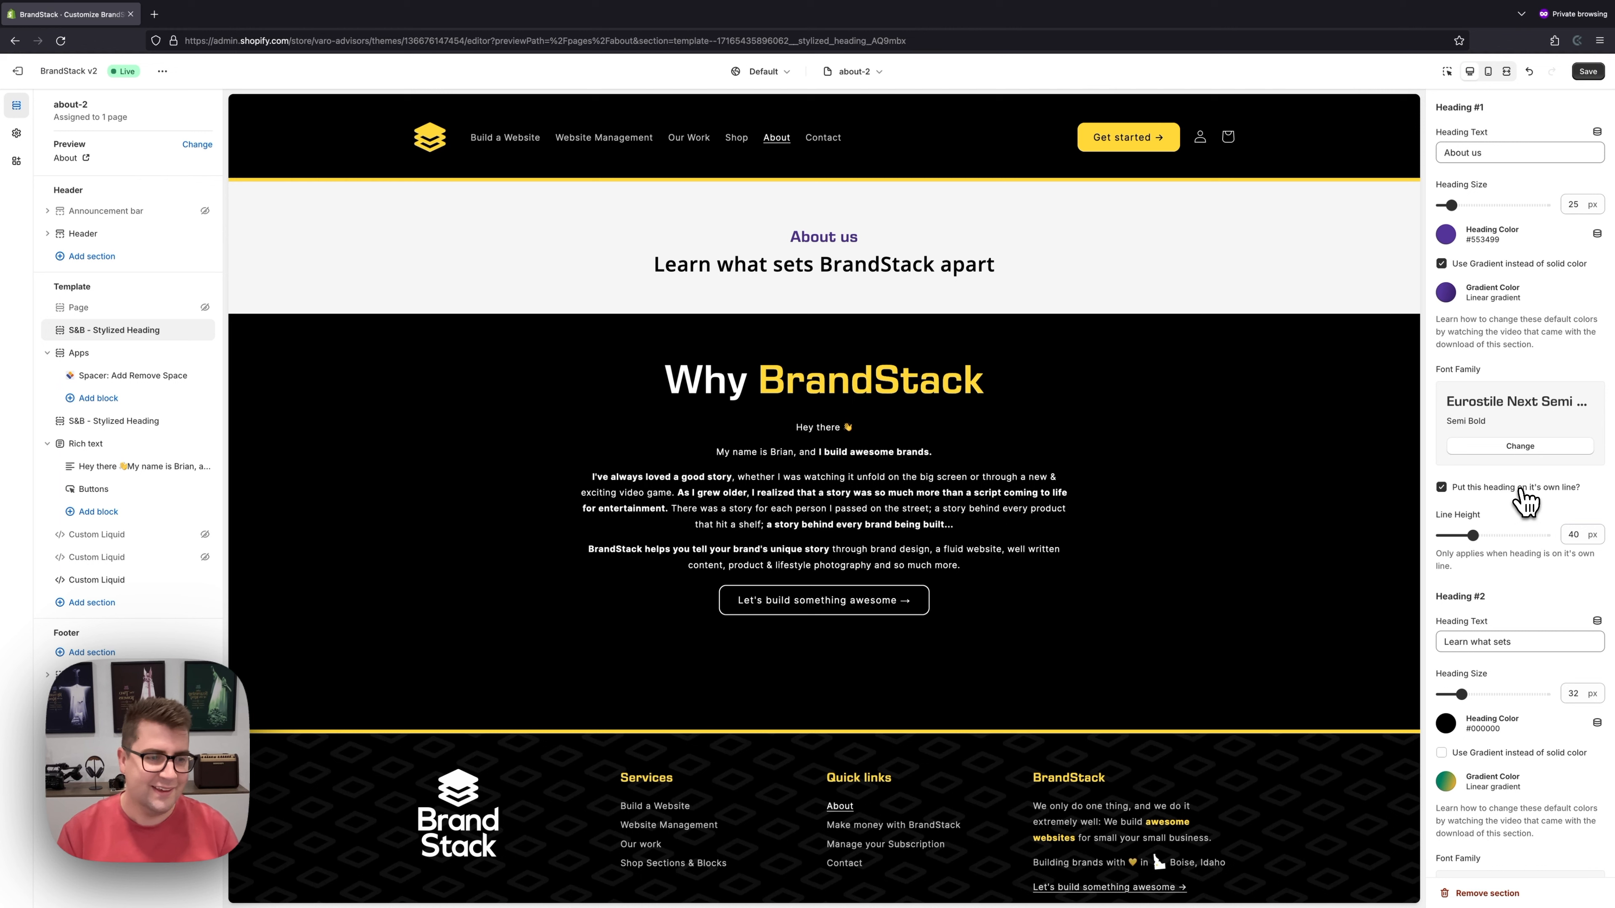
scroll(1526, 503, "down", 2)
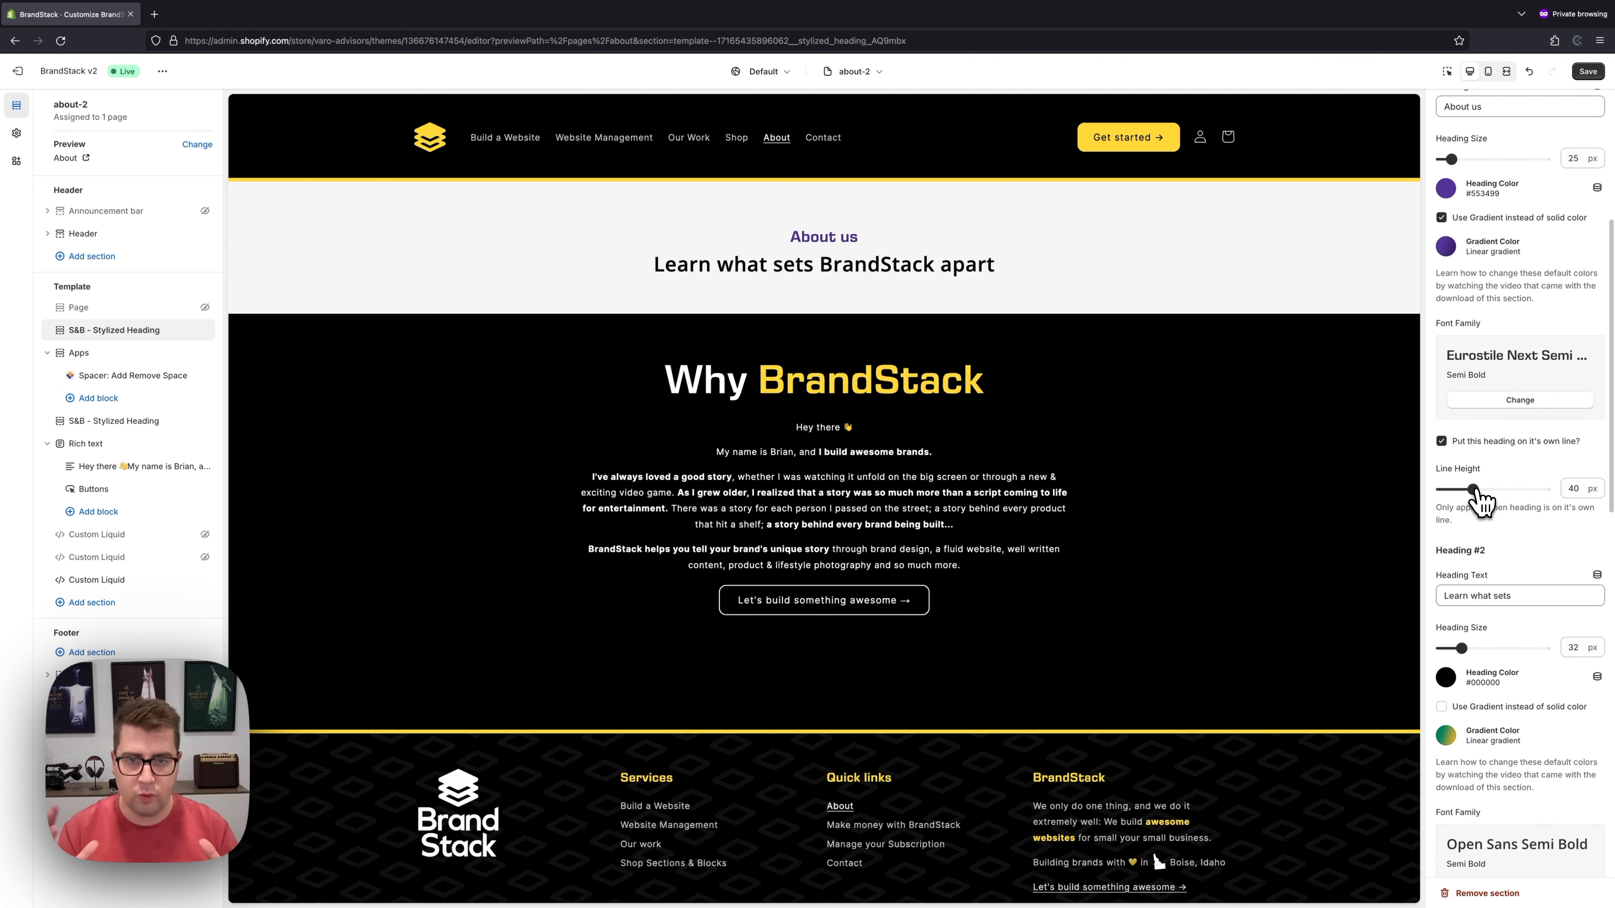
mouse_move(1476, 492)
left_mouse_down()
mouse_move(1519, 491)
mouse_move(1475, 492)
left_mouse_up()
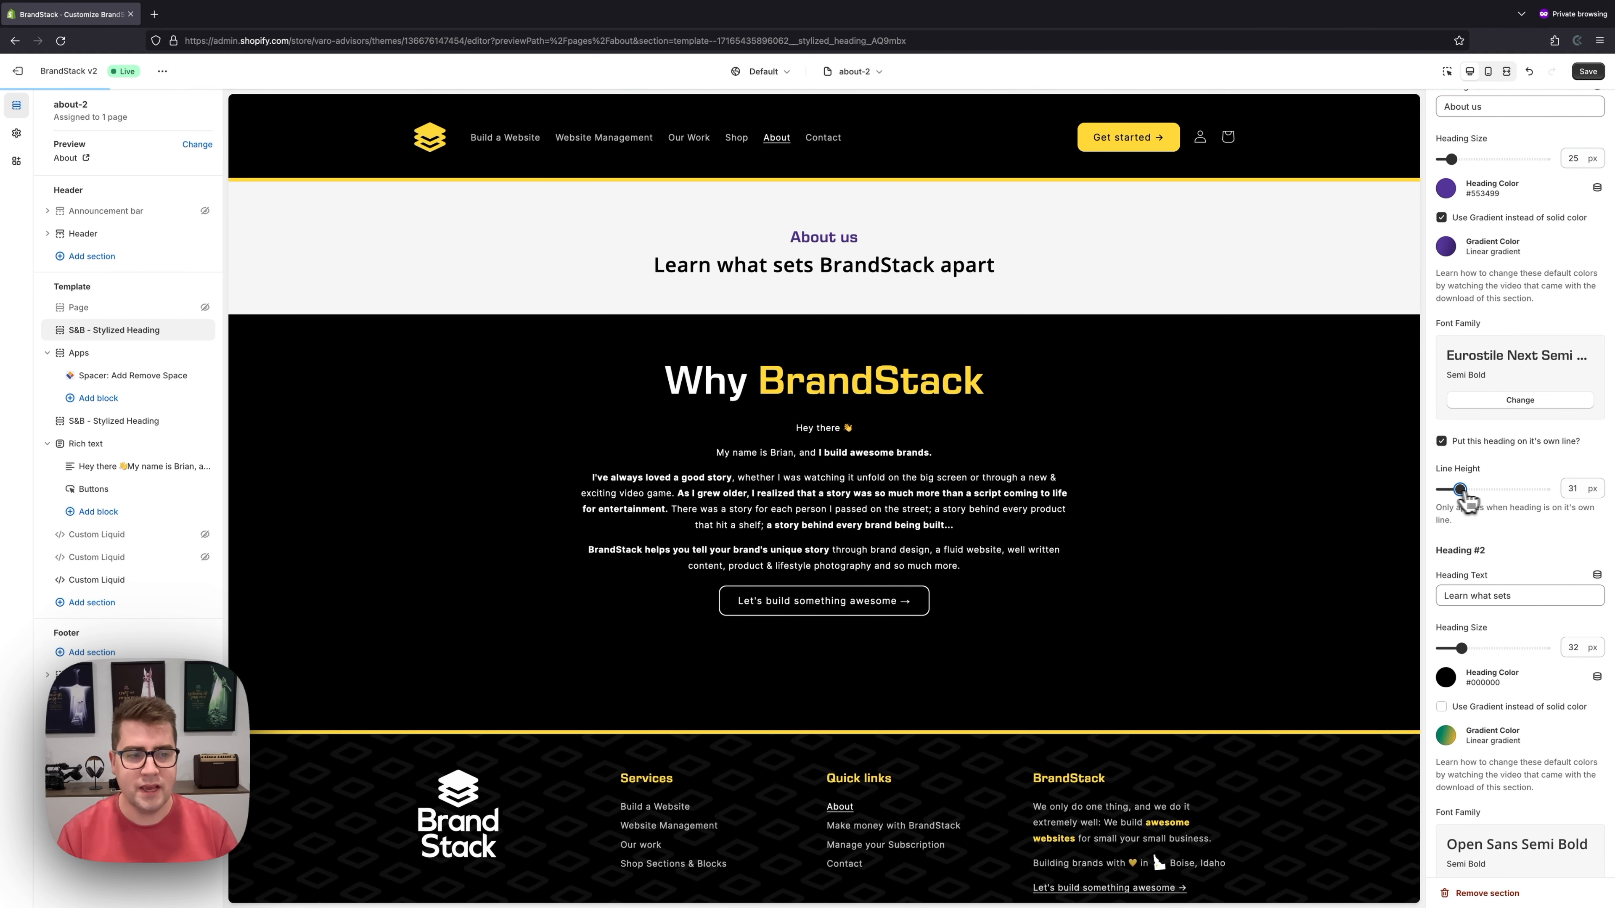
left_click_drag(1474, 491, 1515, 490)
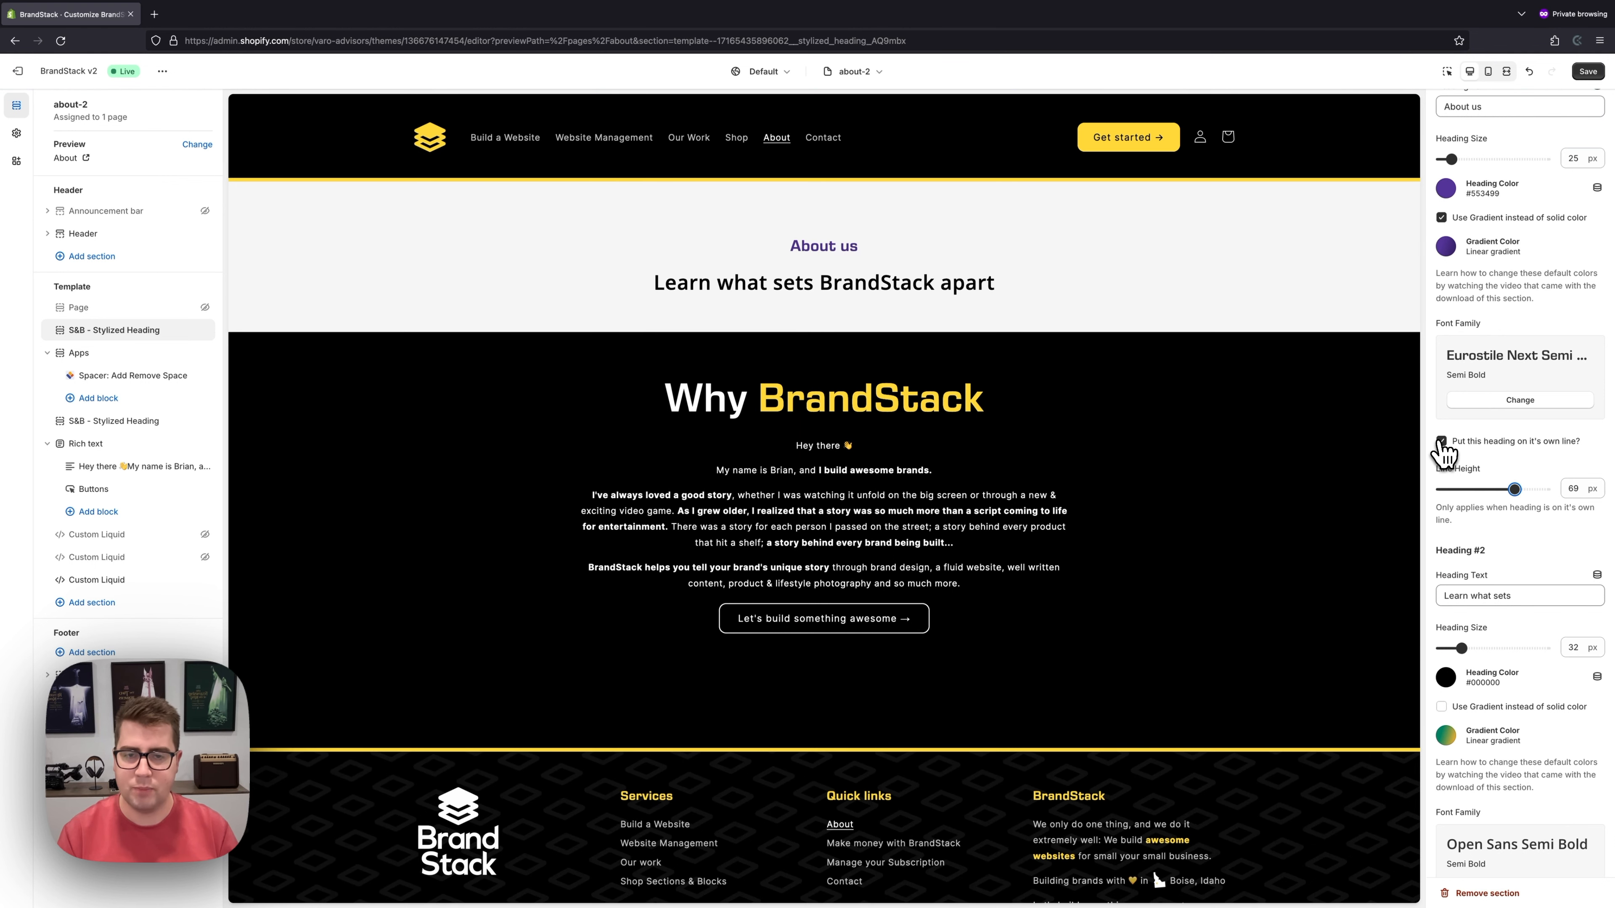
left_click(1442, 440)
mouse_move(1514, 490)
left_mouse_down()
mouse_move(1465, 490)
mouse_move(1529, 490)
mouse_move(1503, 490)
left_mouse_up()
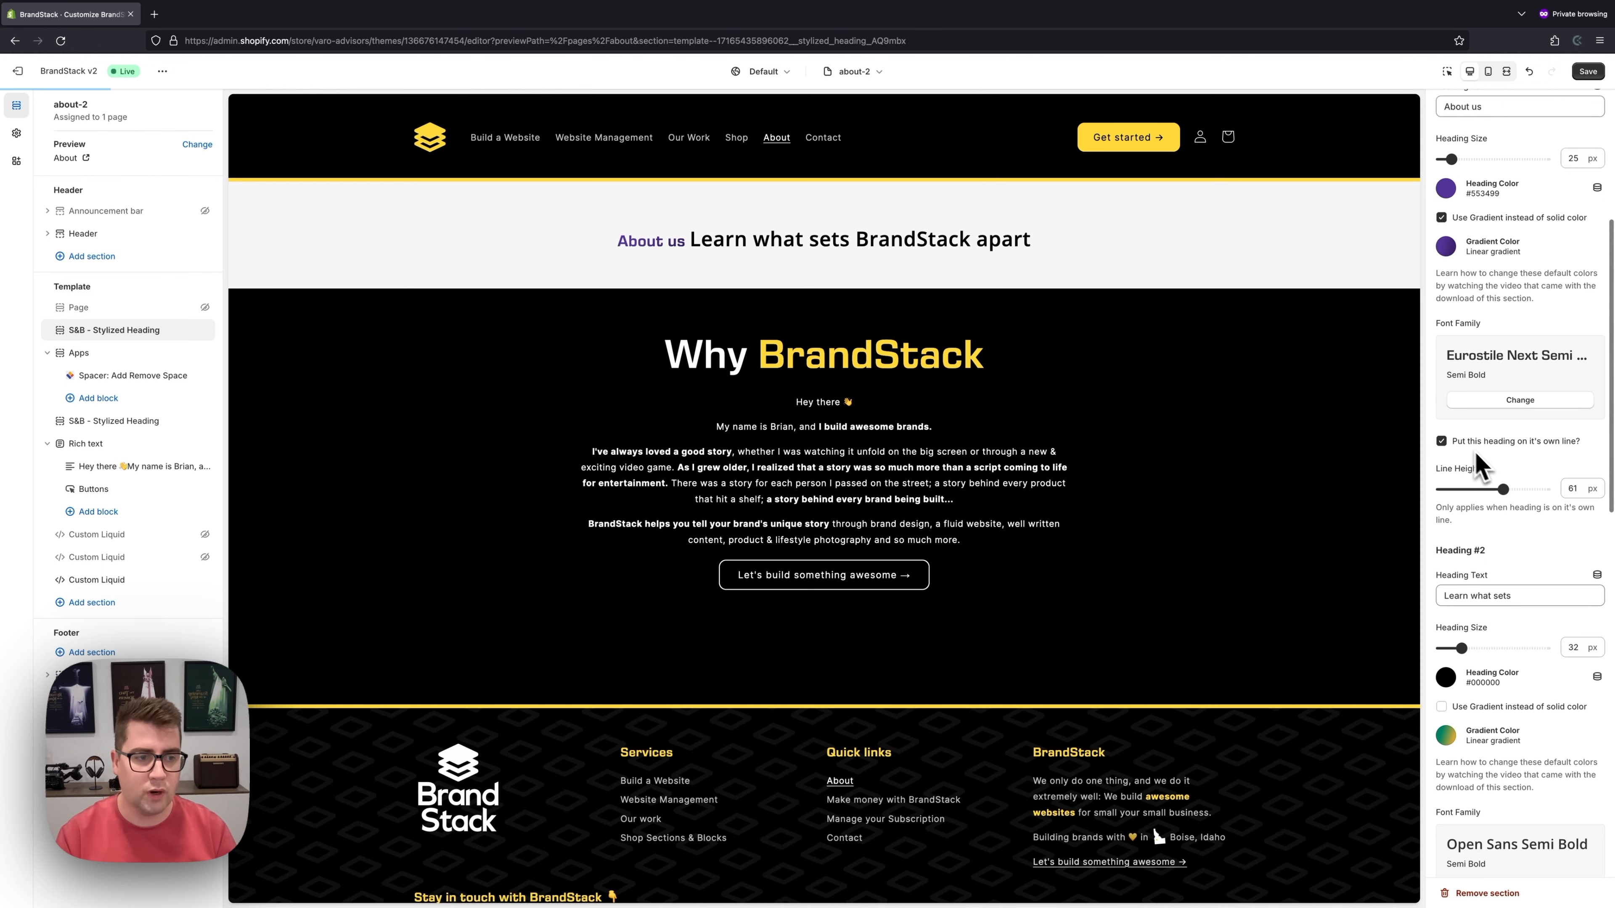
left_click_drag(1503, 490, 1487, 490)
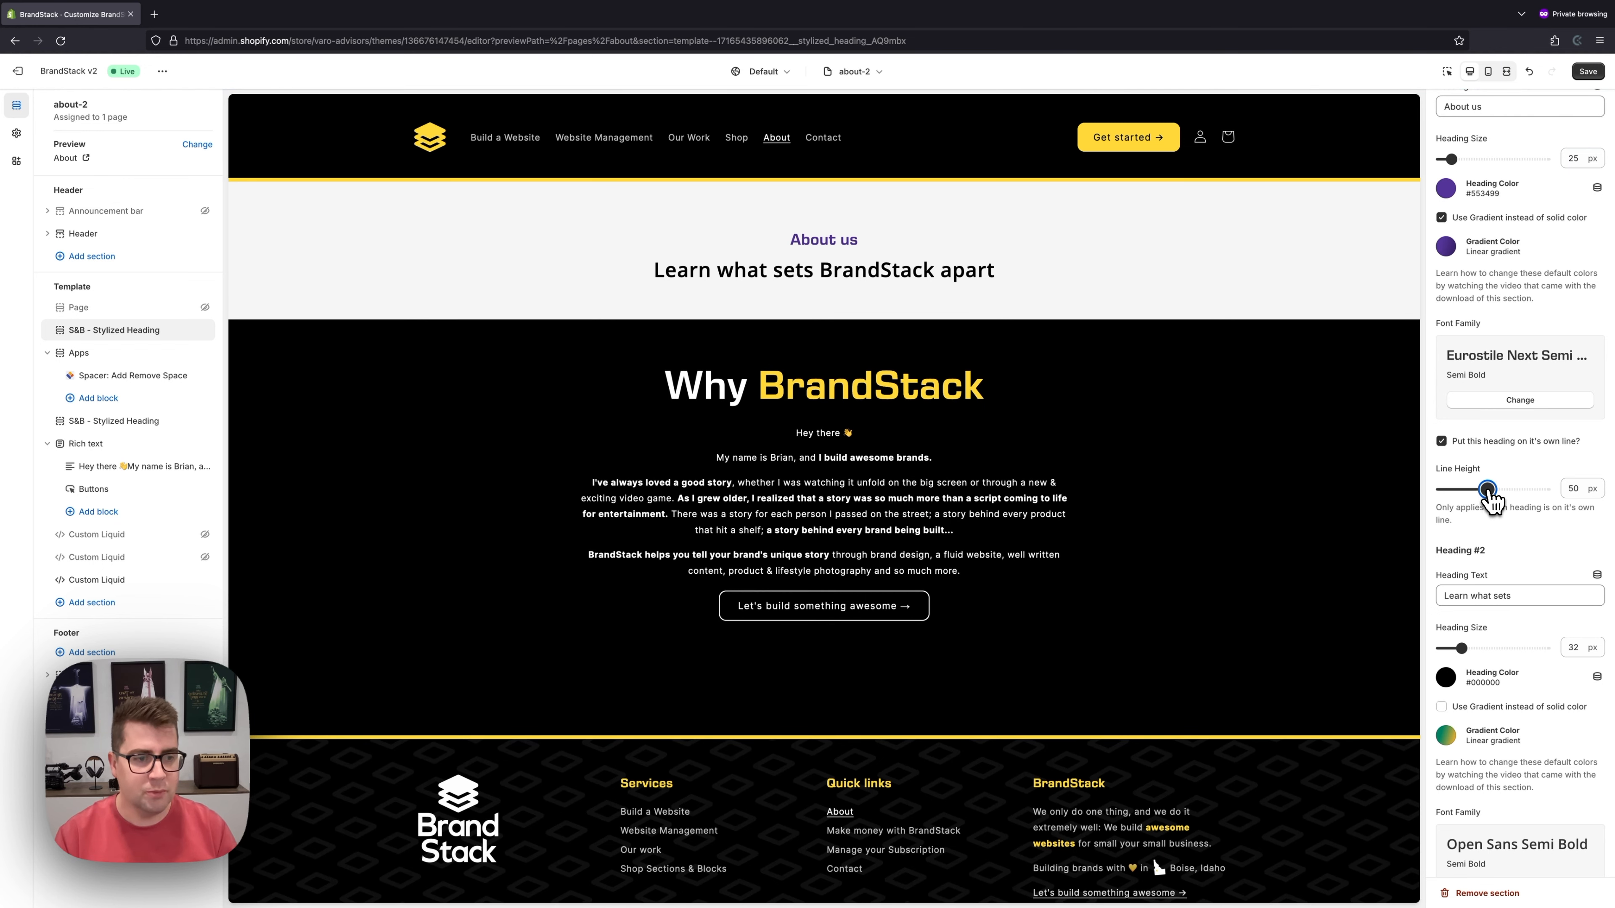
scroll(1484, 483, "down", 3)
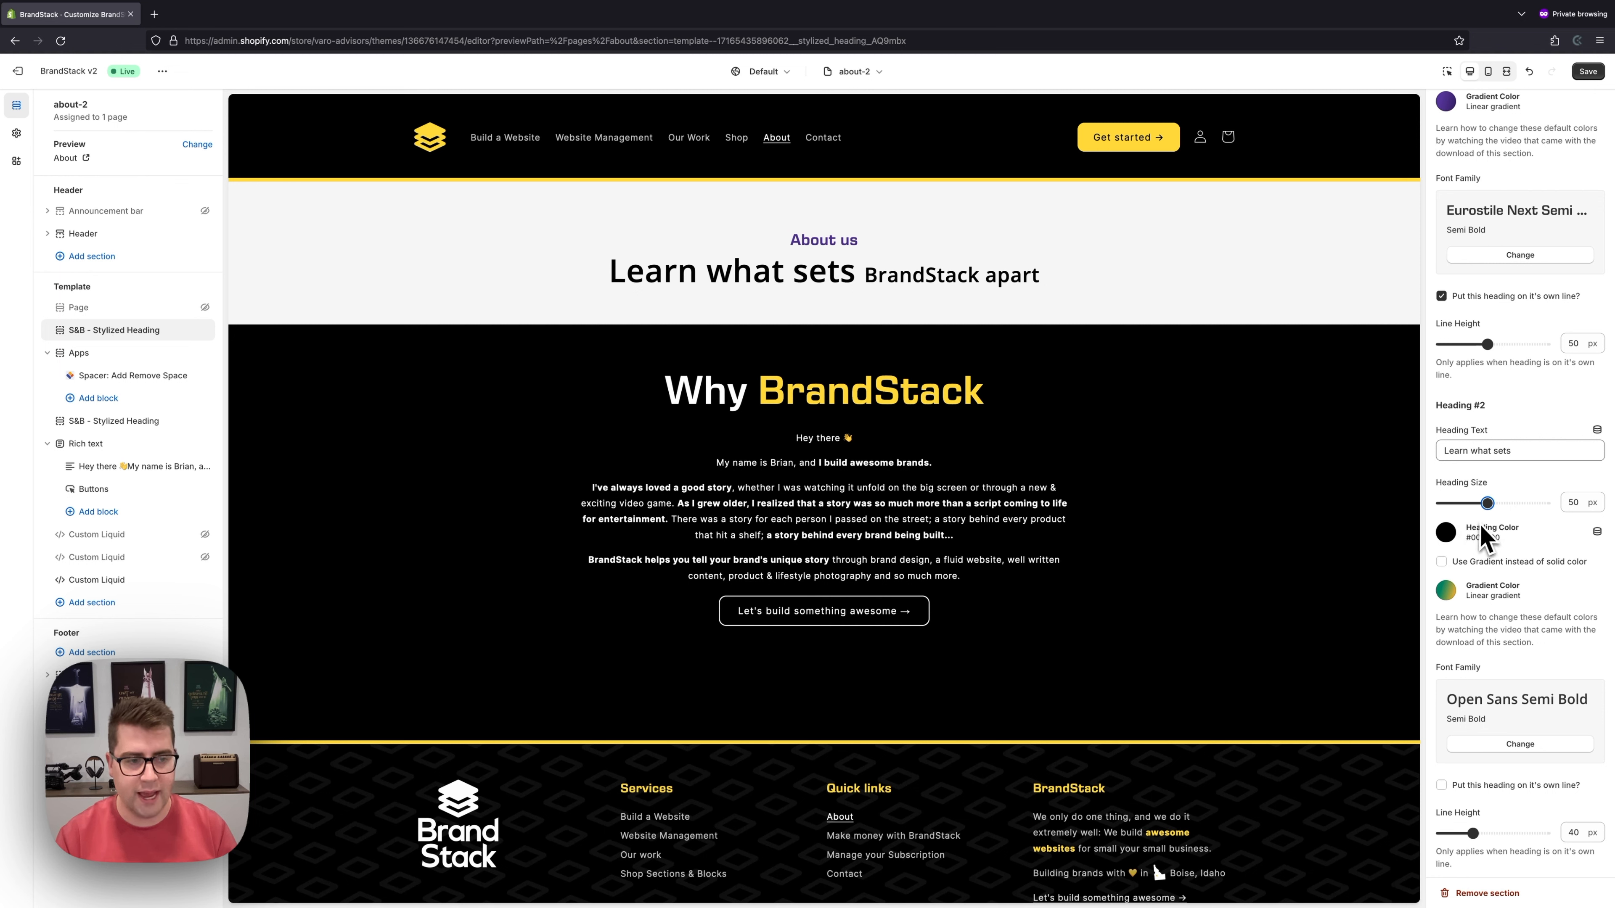
- Colour the Learn what sets line dark grey #2A2A2A
left_click(1476, 538)
left_click(1547, 484)
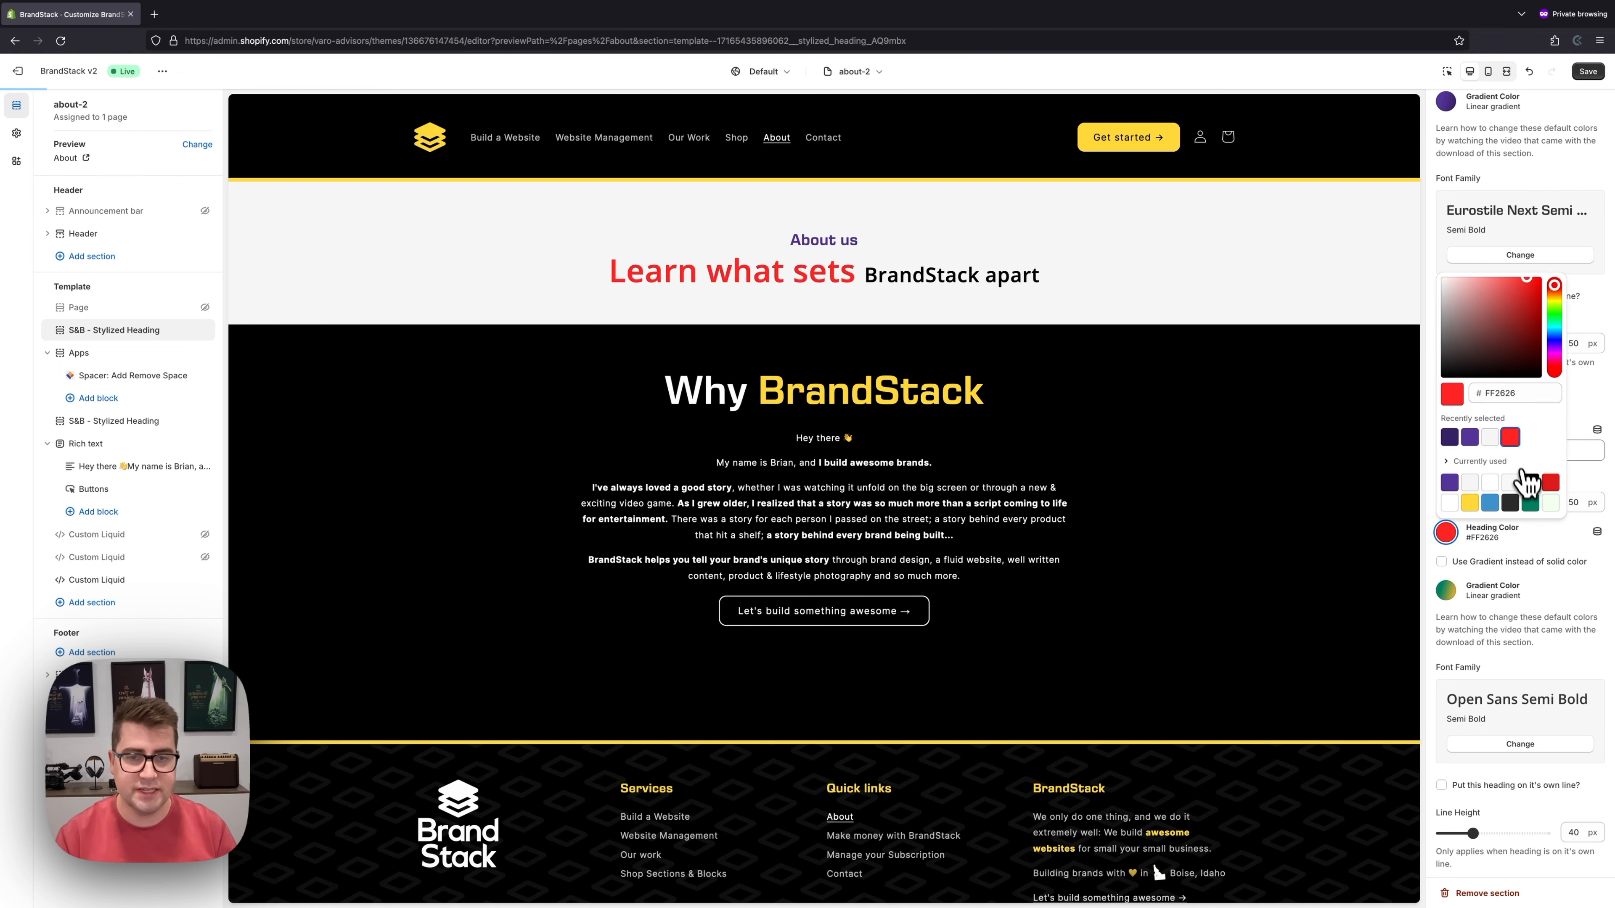
left_click(1511, 502)
left_click(1457, 537)
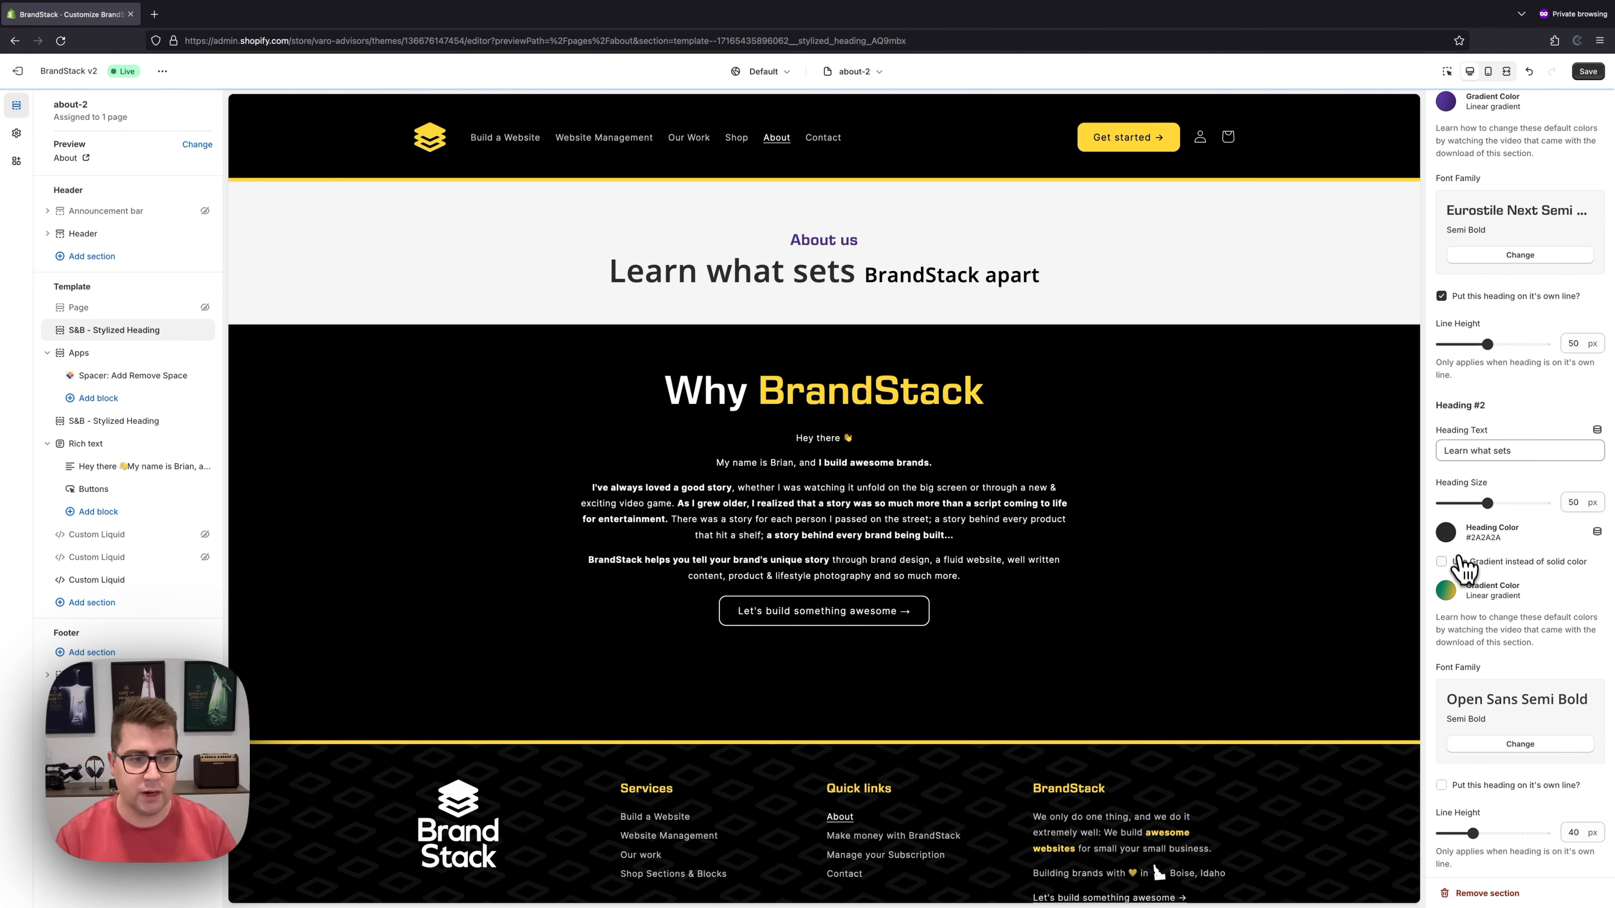
- Give Learn what sets the Eurostile Next Semi Bold font
scroll(1462, 566, "down", 1)
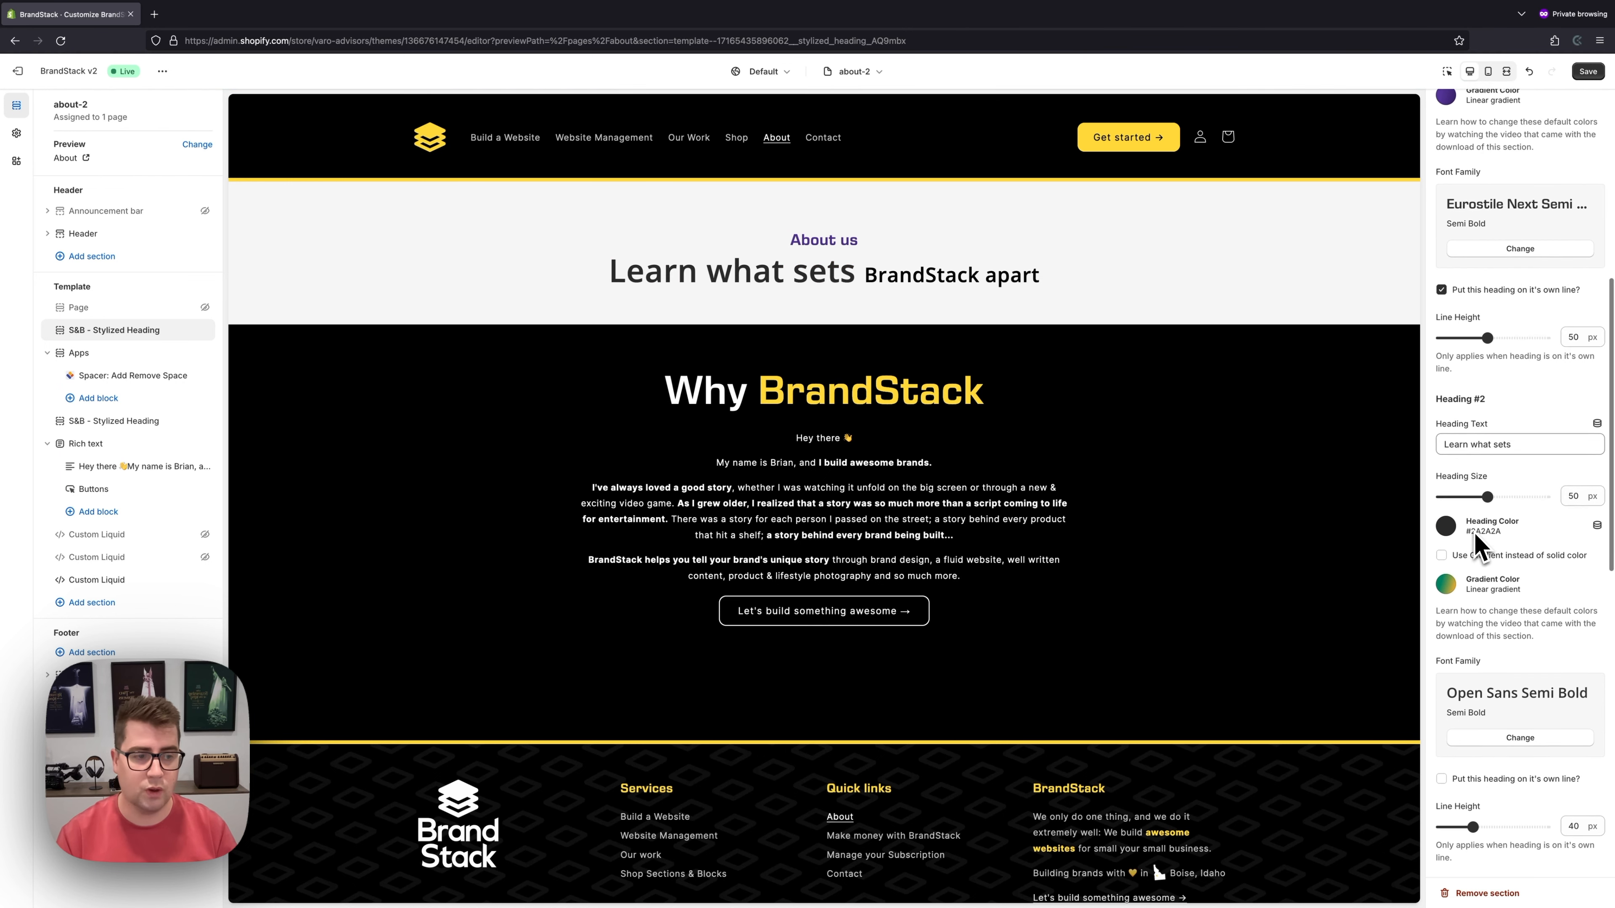
scroll(1481, 506, "down", 2)
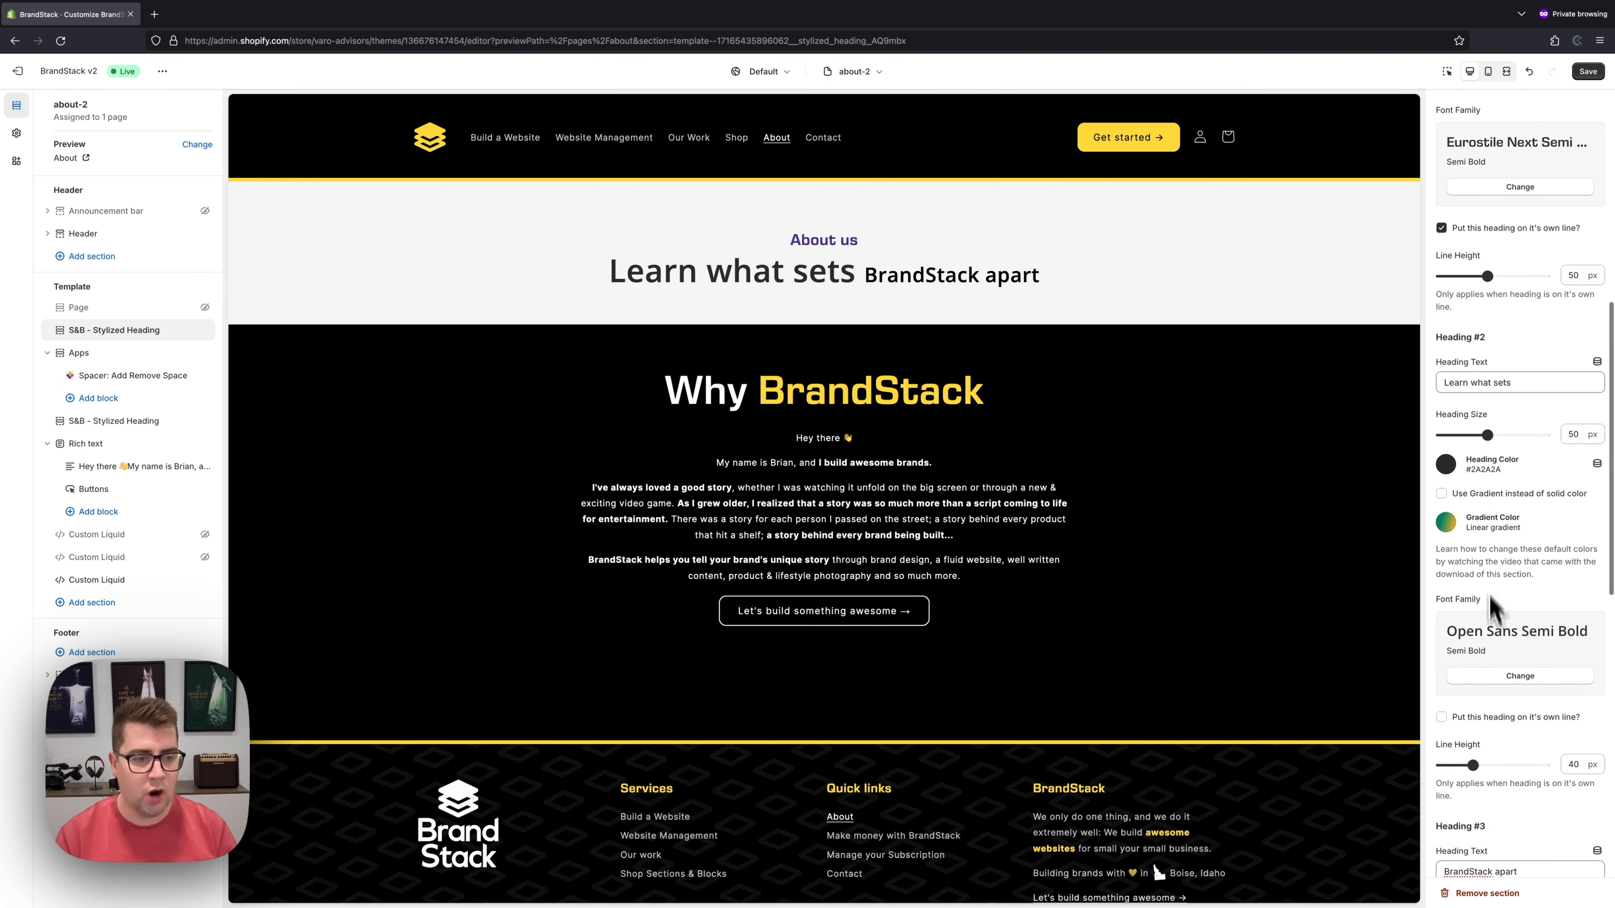
left_click(1518, 675)
type("euro")
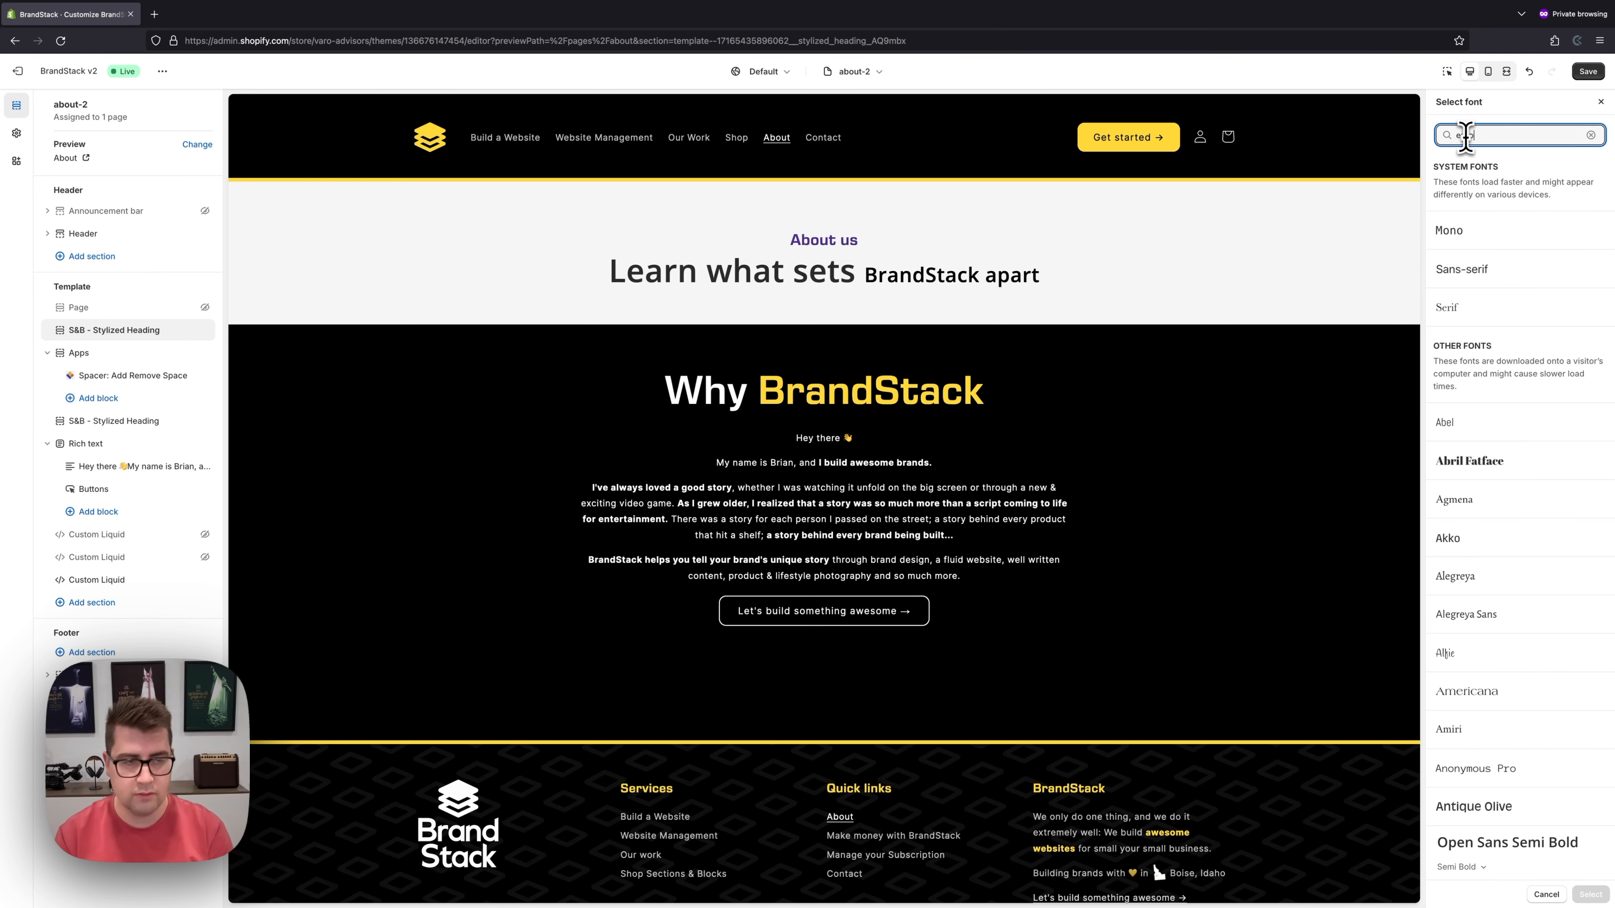
left_click(1495, 245)
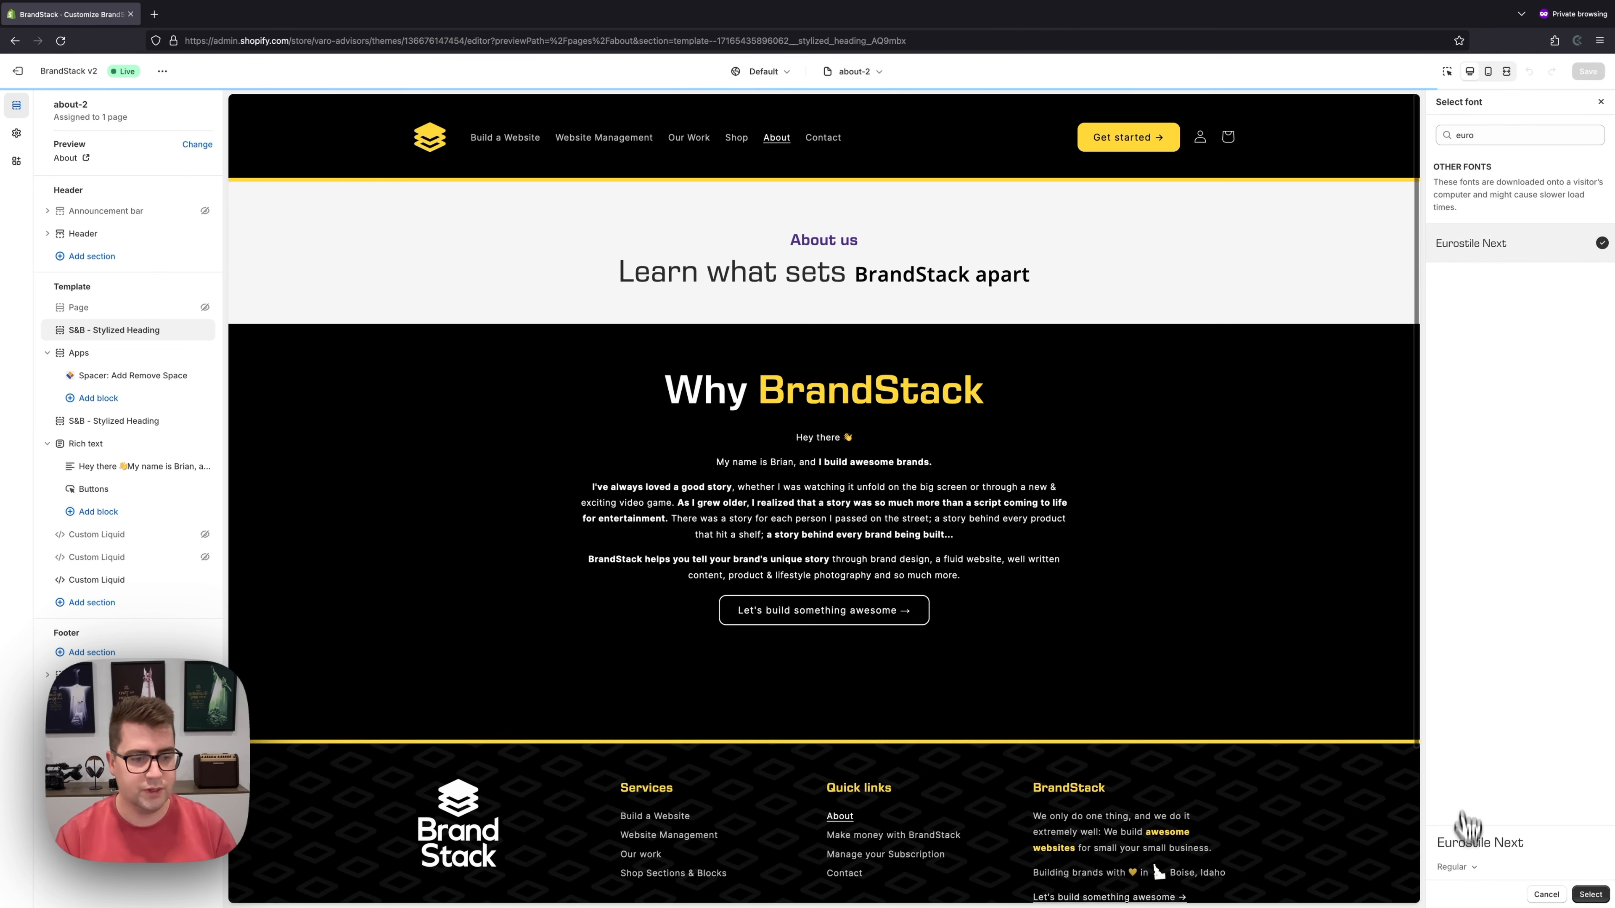
left_click(1457, 867)
left_click(1447, 773)
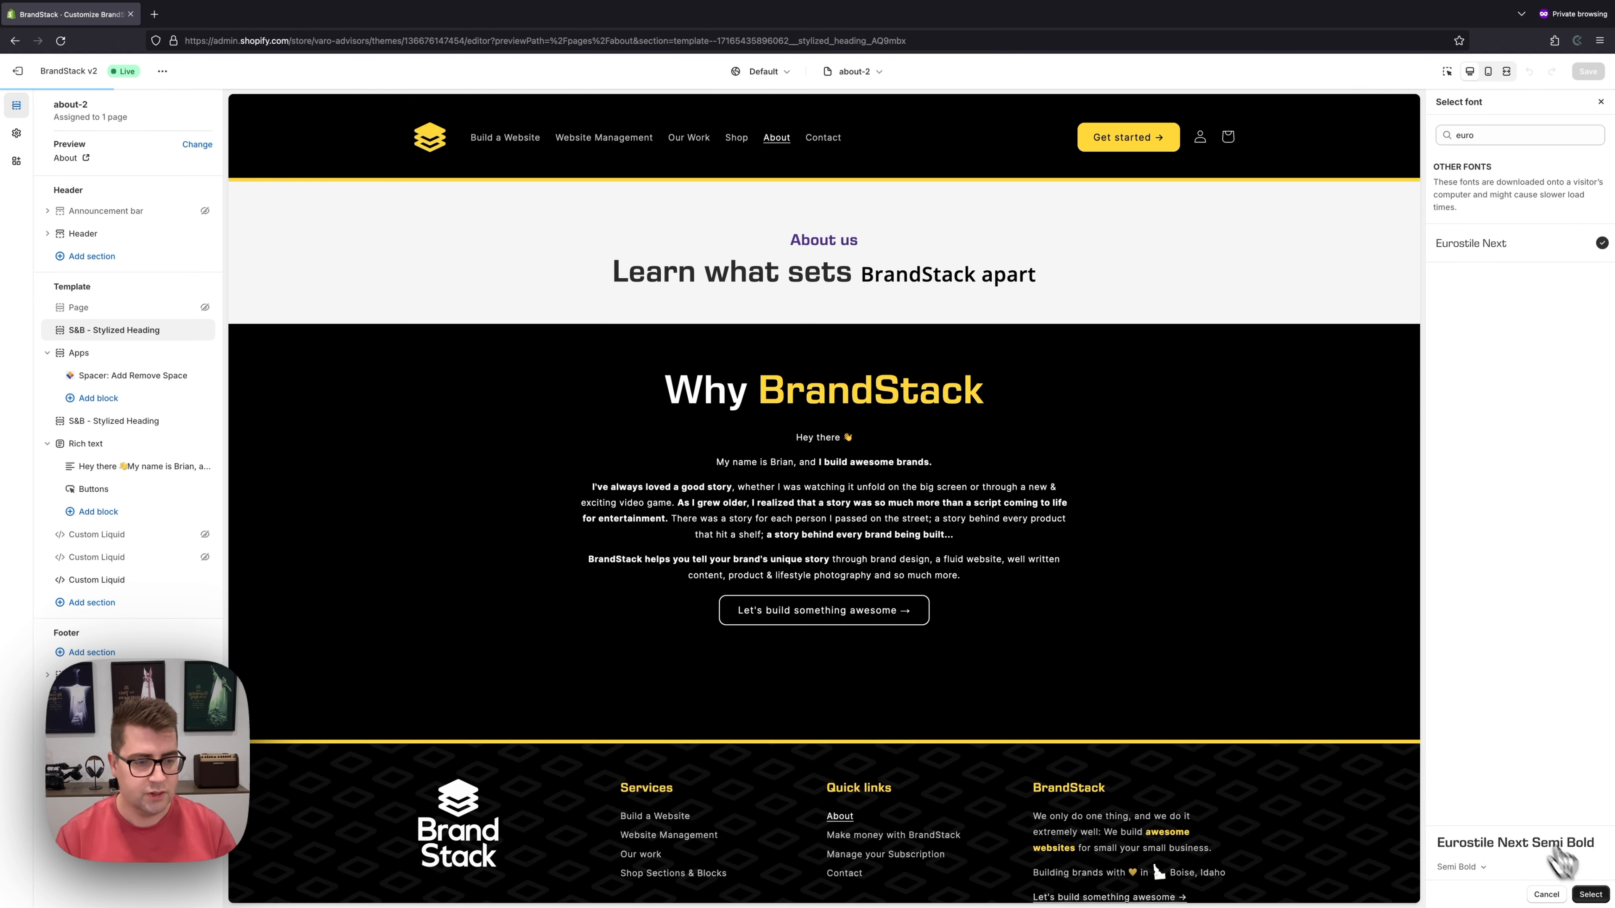
left_click(1590, 894)
- Put Learn what sets on its own line at 45 px line height, then preview on mobile
scroll(1526, 588, "down", 1)
scroll(1526, 588, "down", 2)
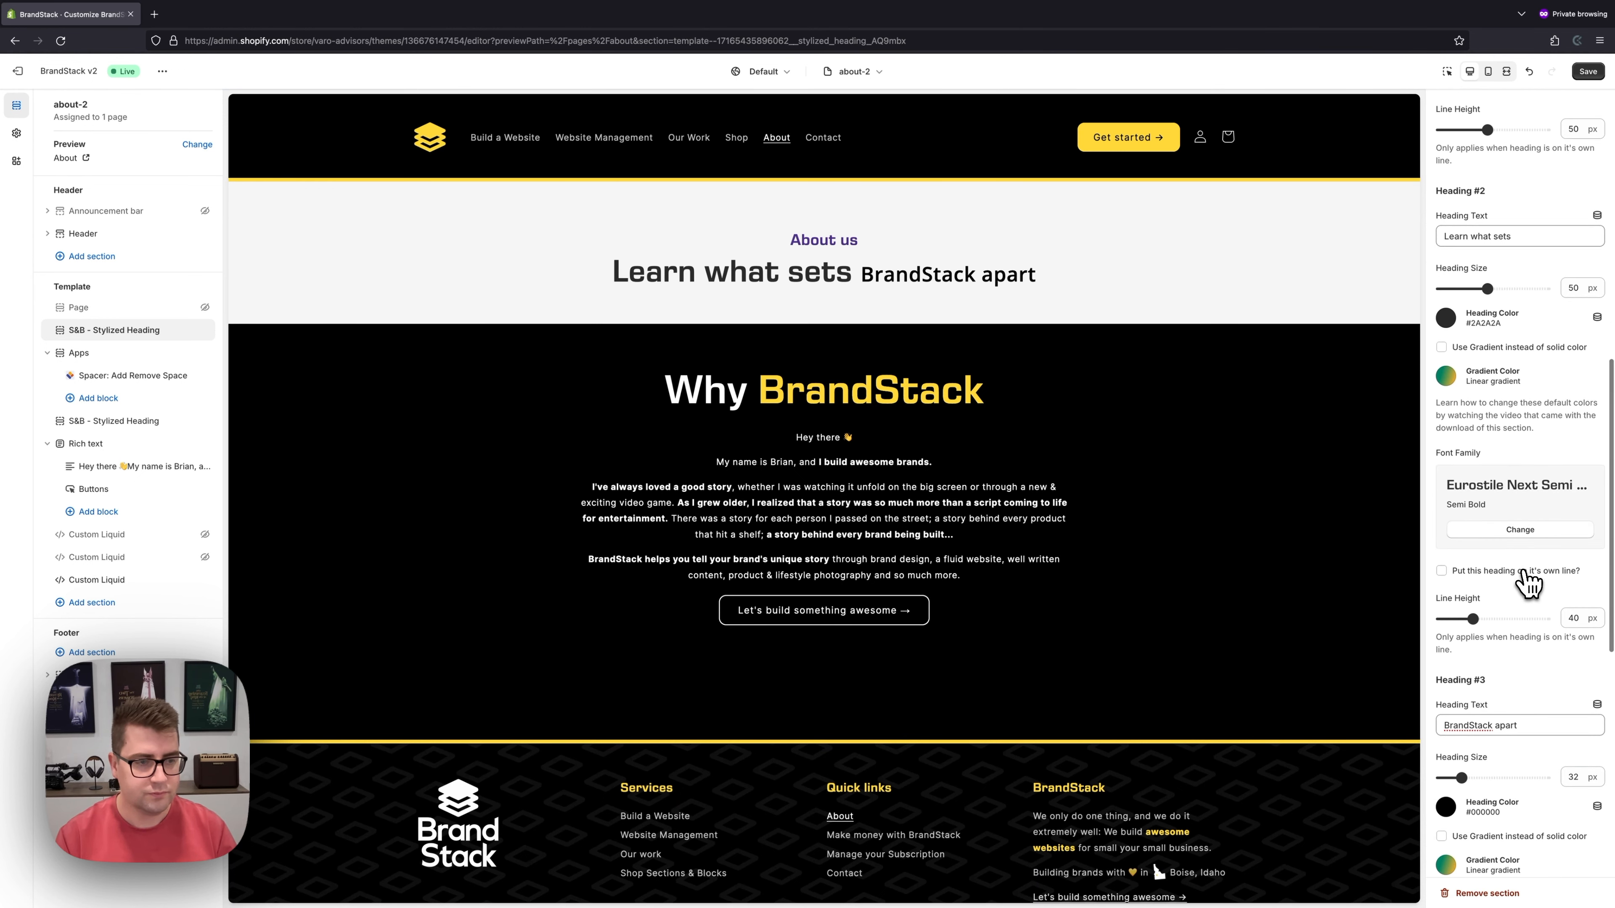
left_click(1444, 571)
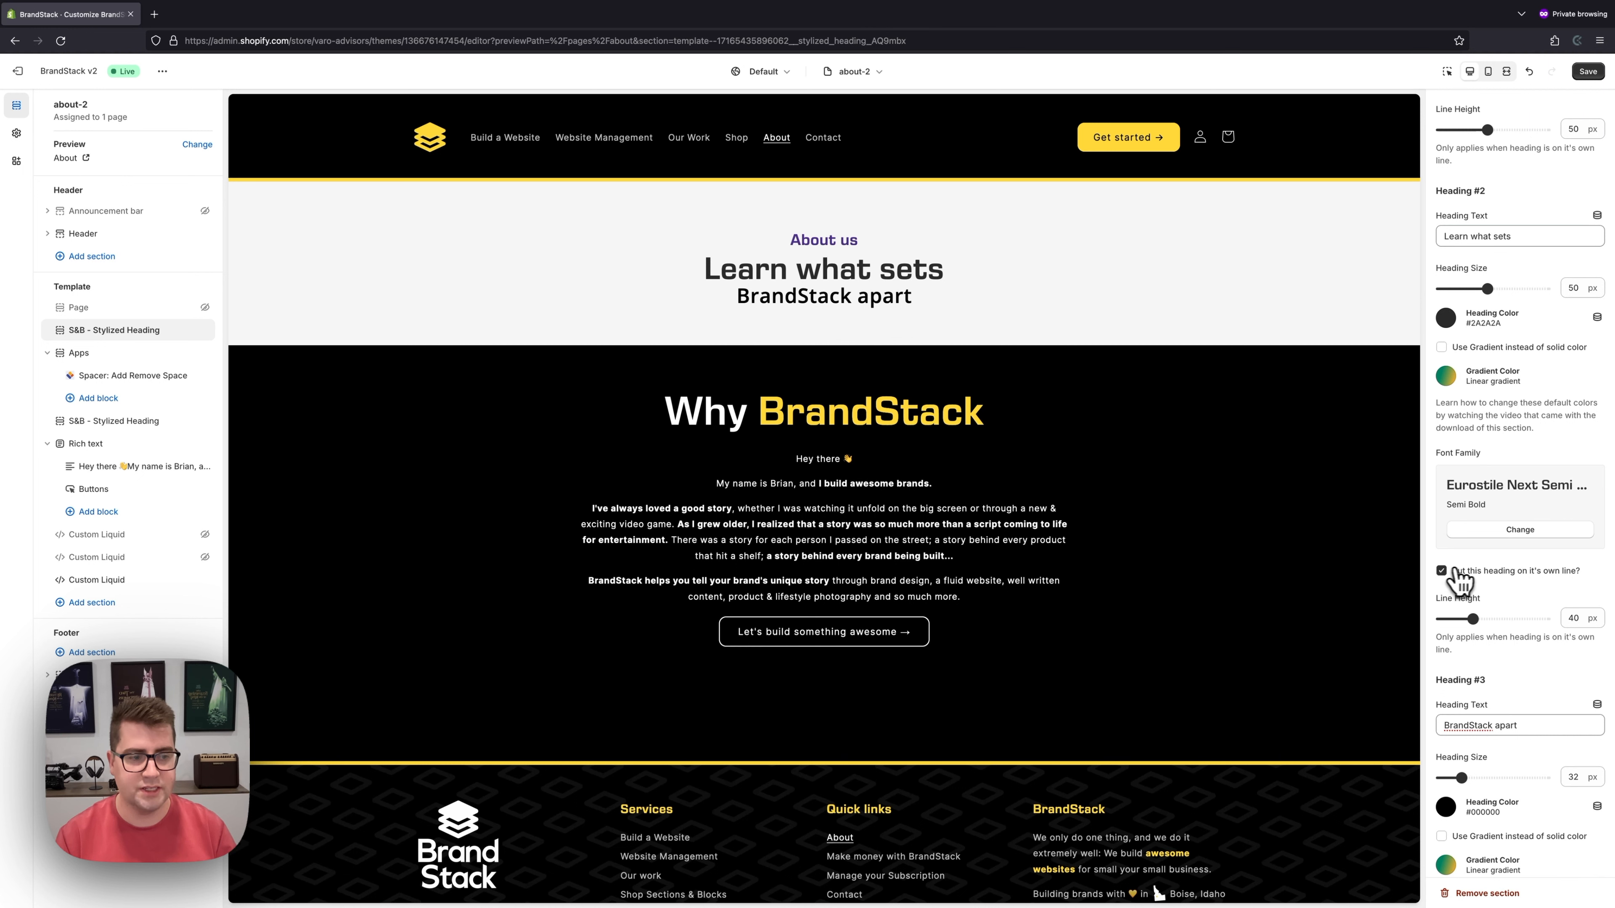
left_click_drag(1482, 619, 1480, 618)
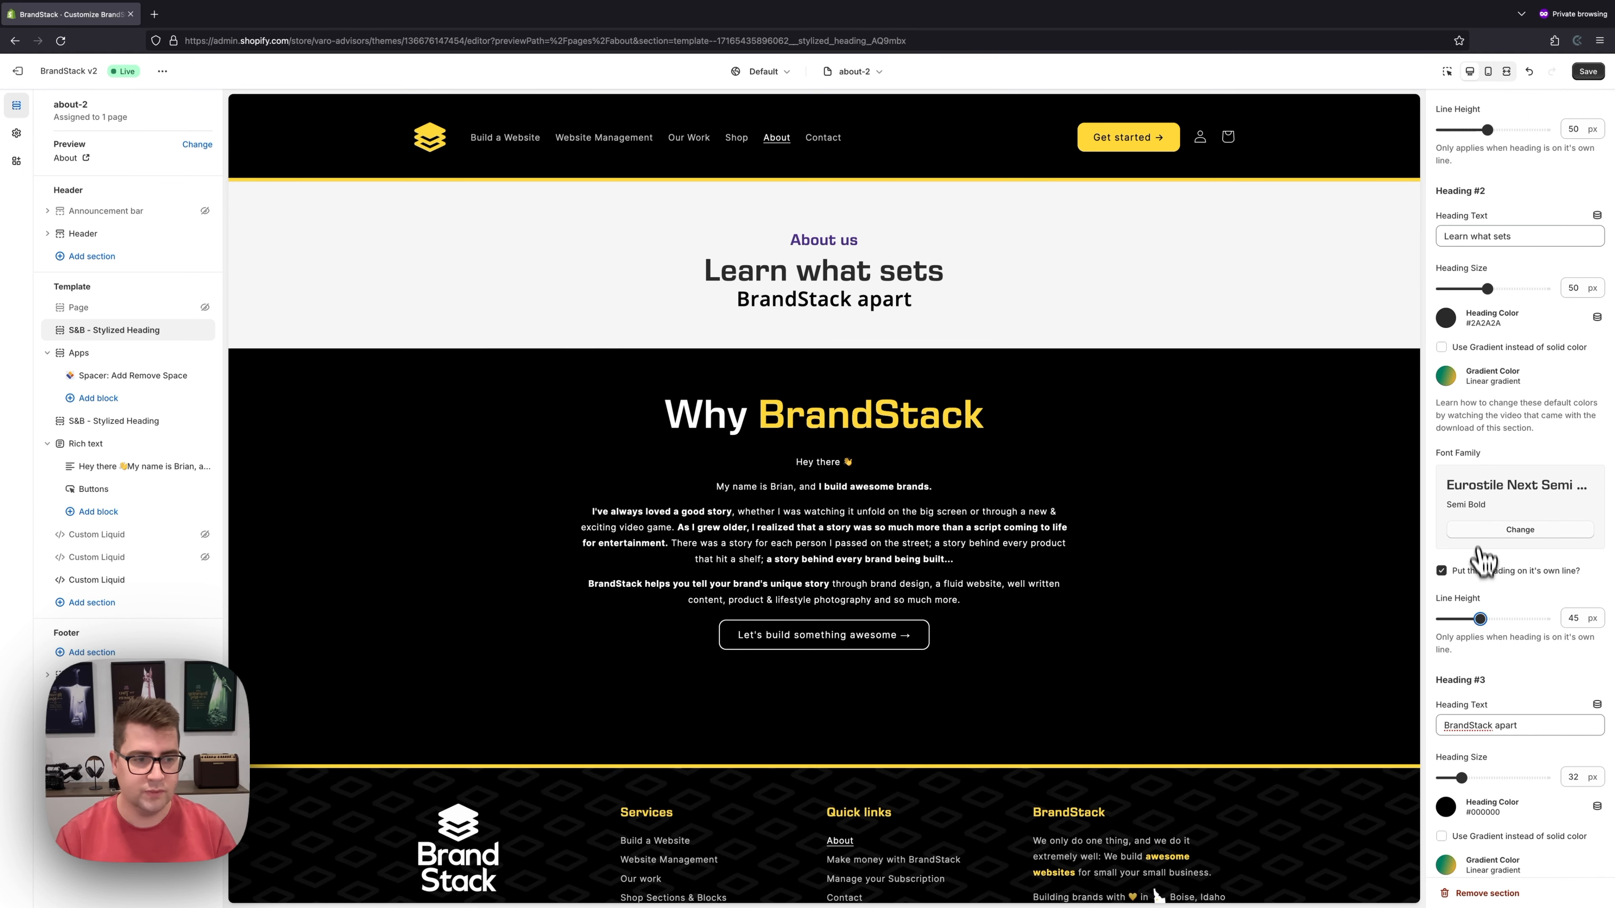
scroll(1484, 611, "down", 3)
left_click(1488, 71)
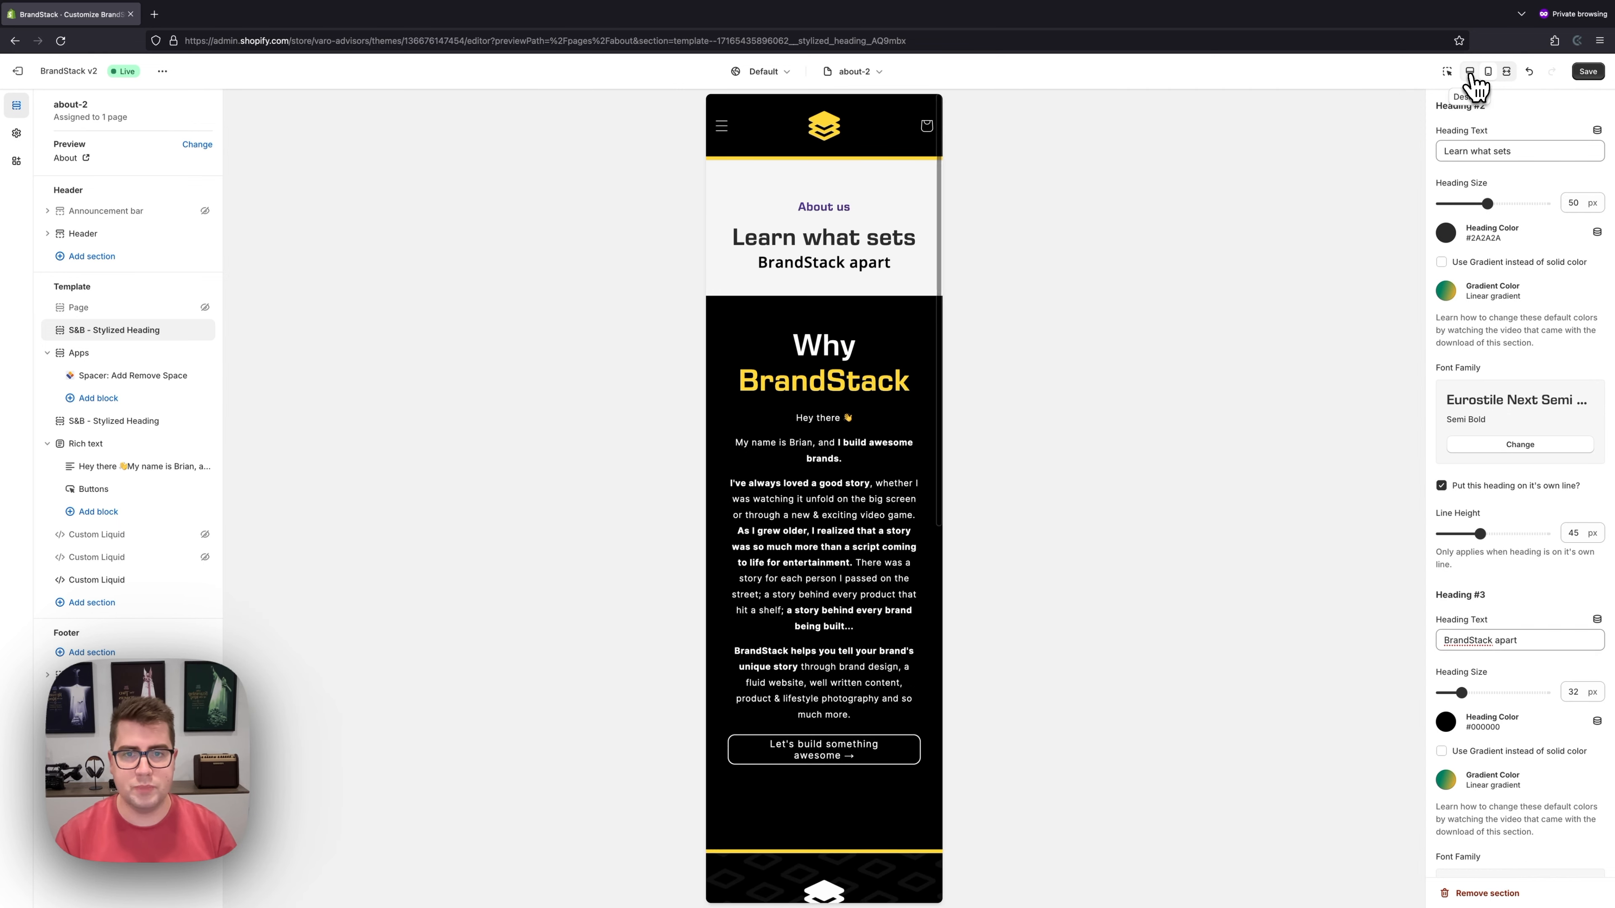
- Back in desktop view, enlarge BrandStack apart to 60 px and give it a gradient fill
left_click(1470, 71)
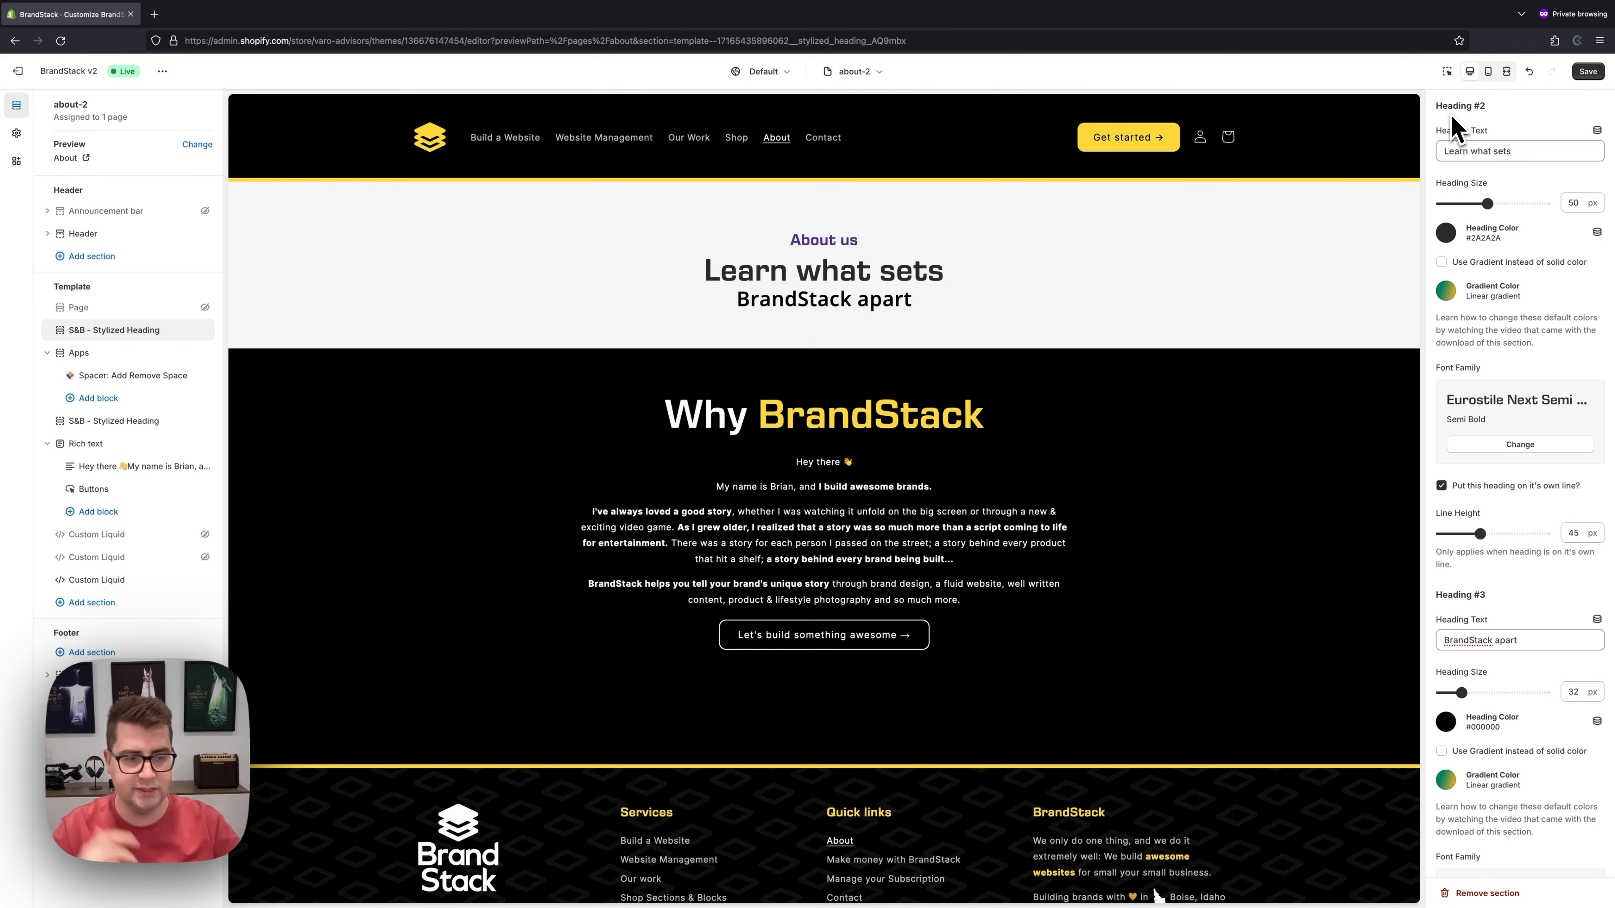
scroll(1516, 266, "down", 10)
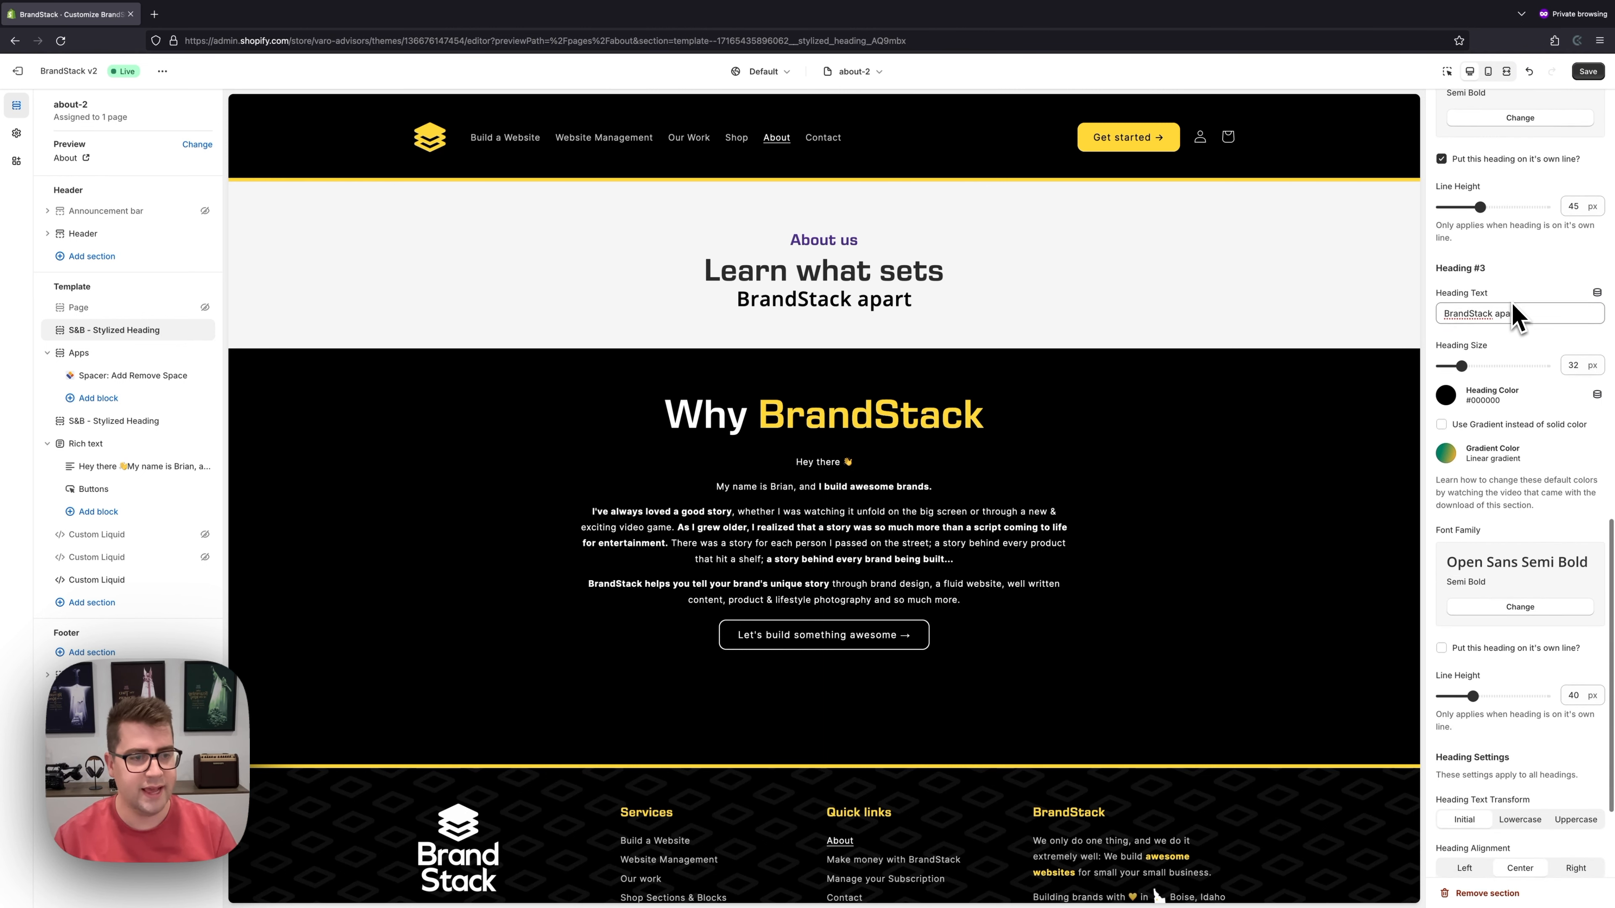
scroll(1515, 317, "down", 2)
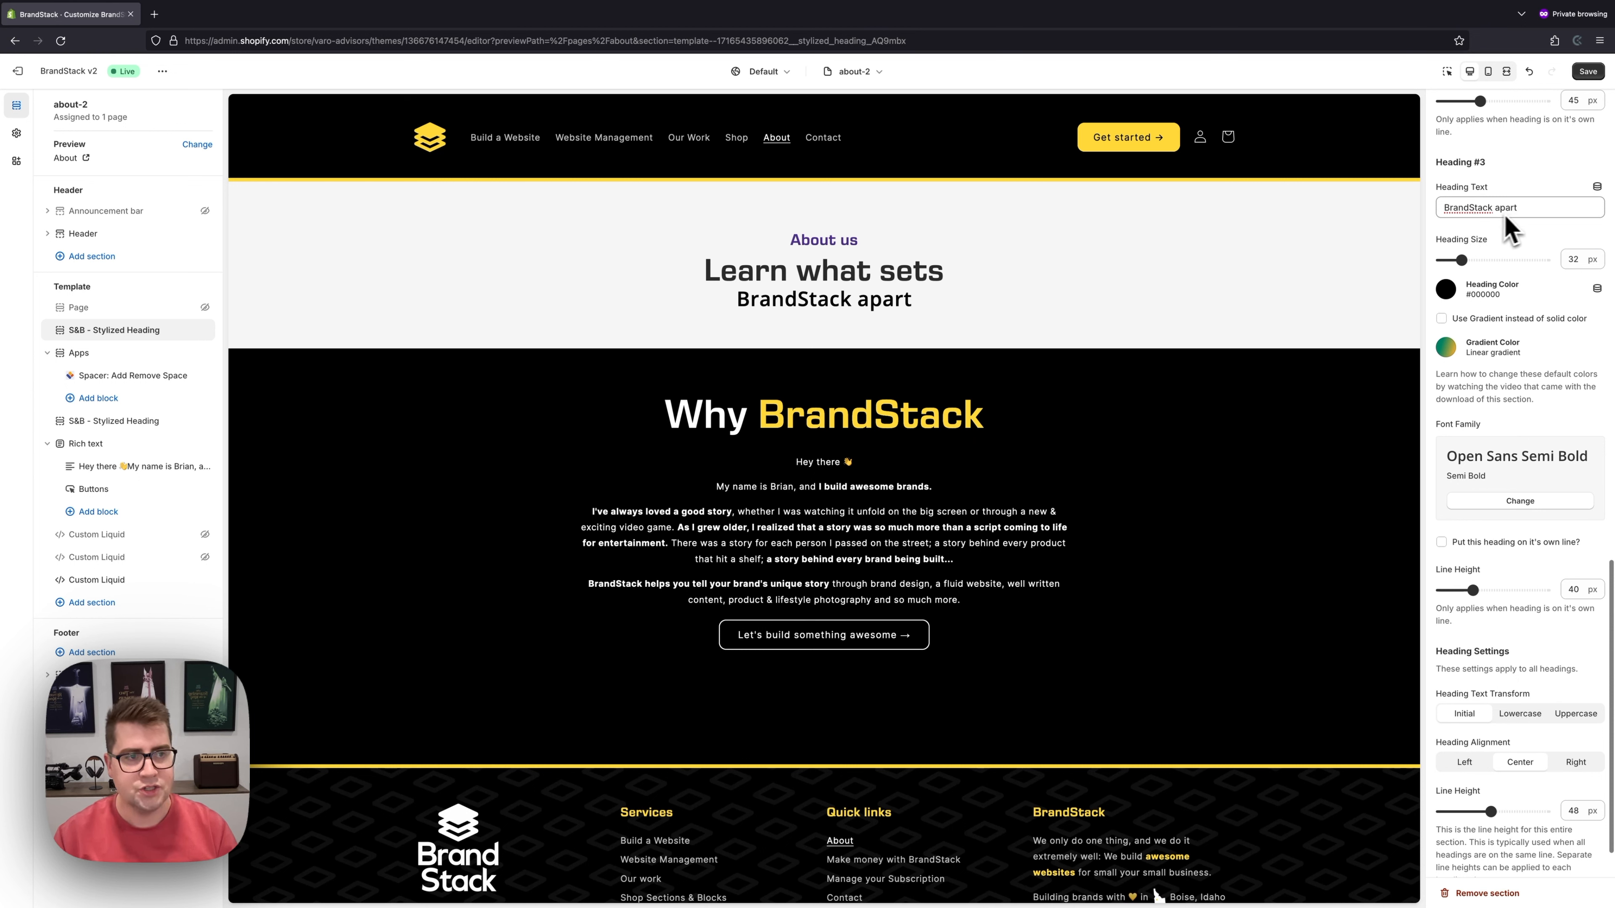
left_click_drag(1462, 260, 1492, 271)
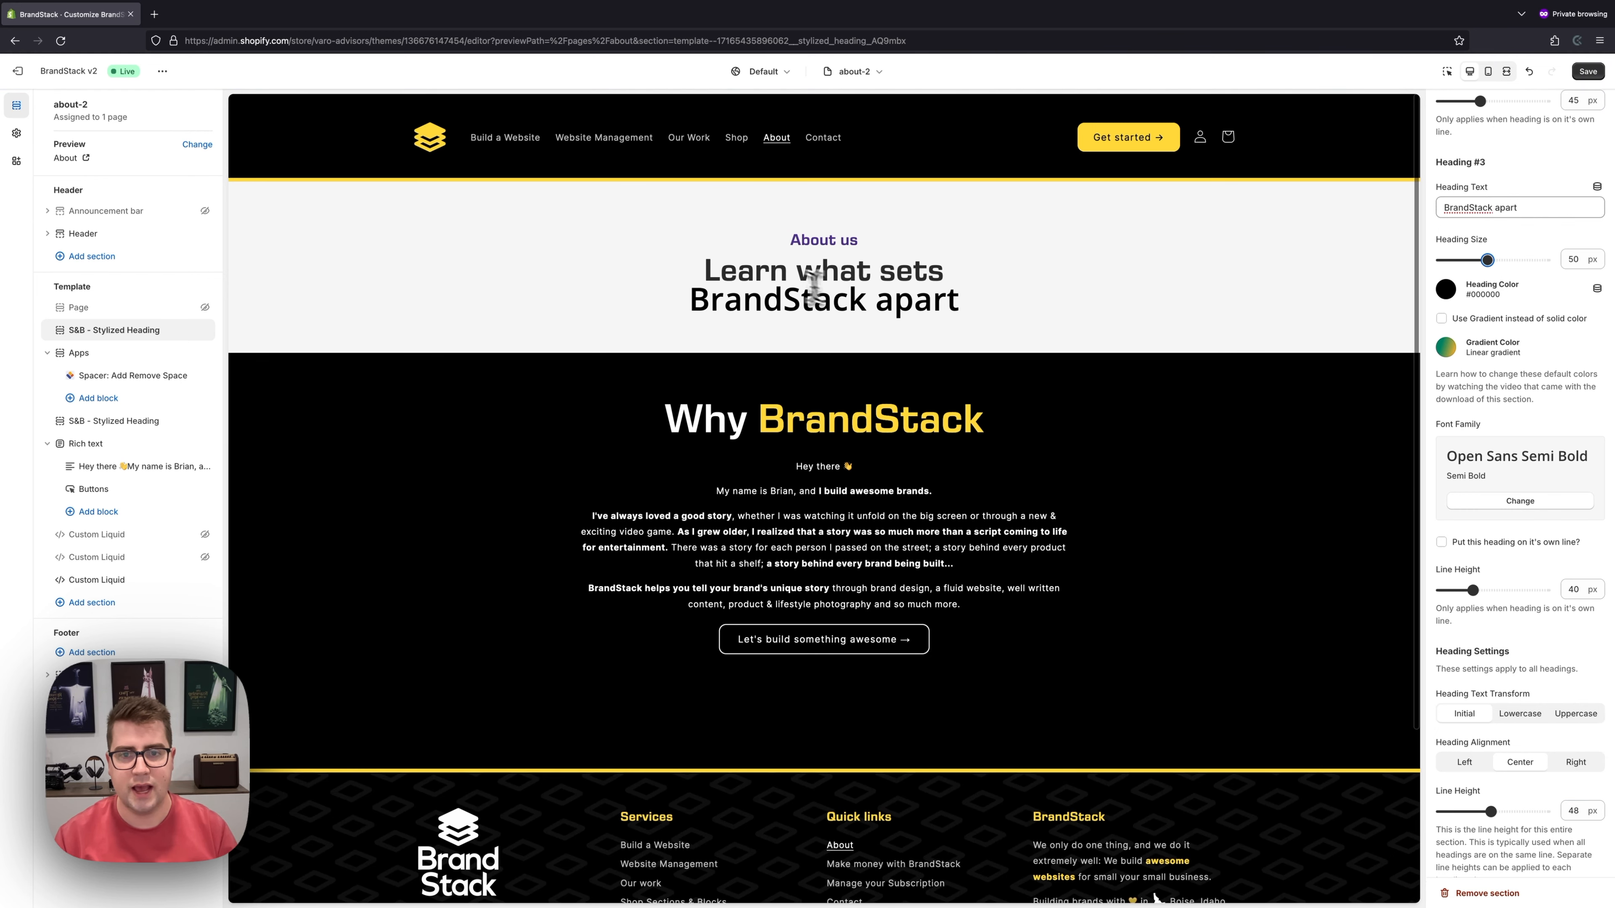
left_click_drag(1487, 260, 1502, 263)
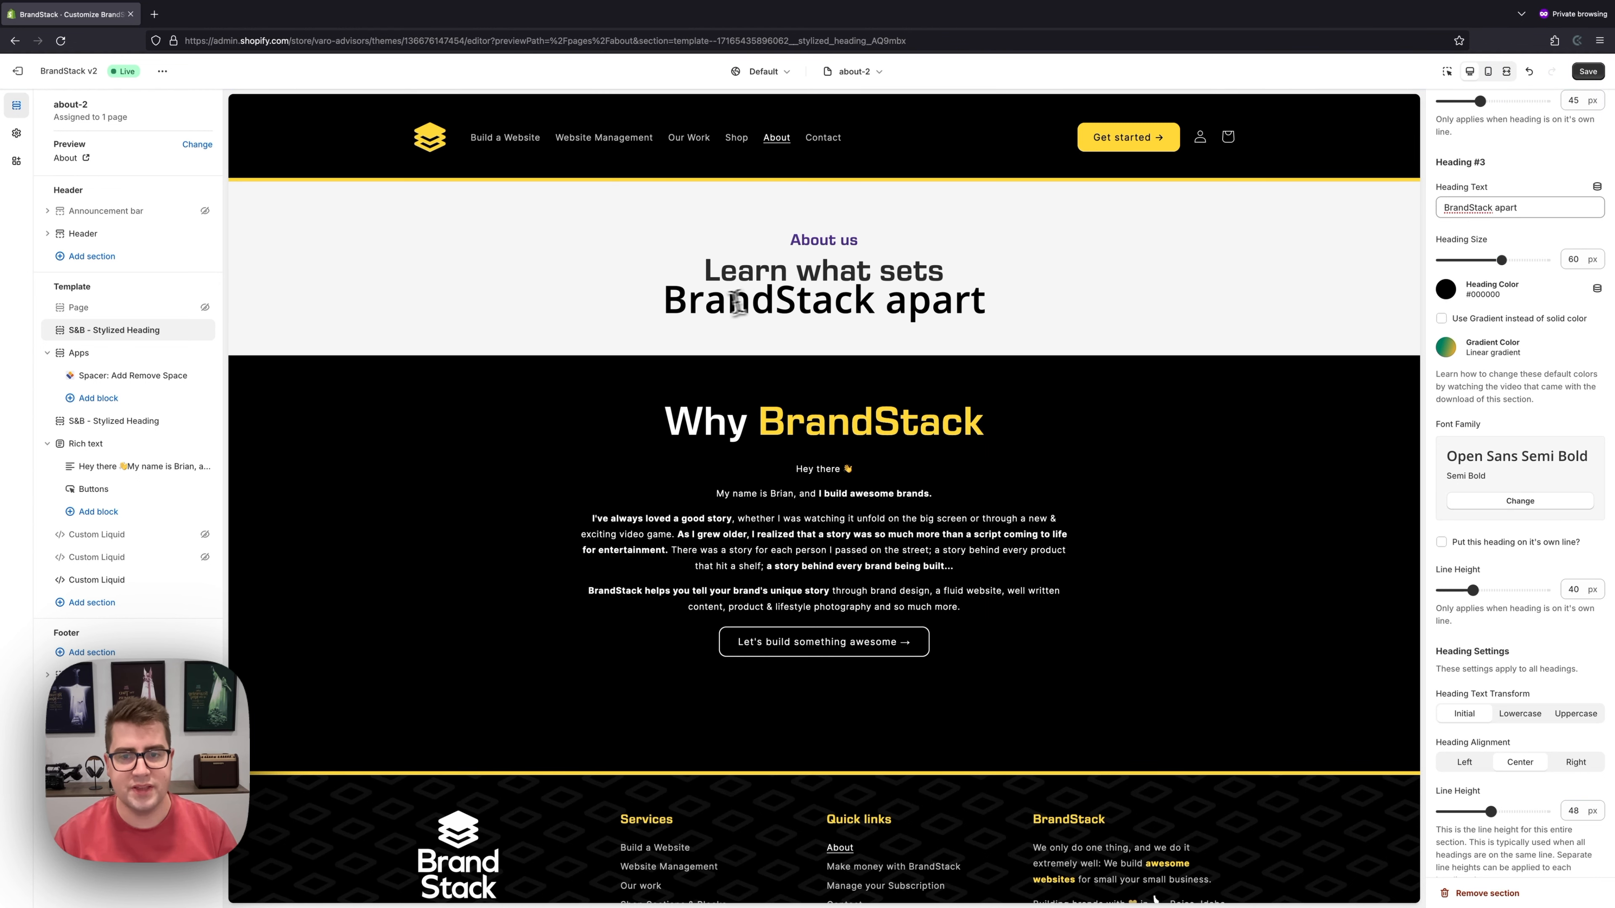
left_click(1441, 317)
- Inspect the About us heading's gradient colour stops without changing them
scroll(1461, 366, "up", 2)
scroll(1461, 366, "up", 10)
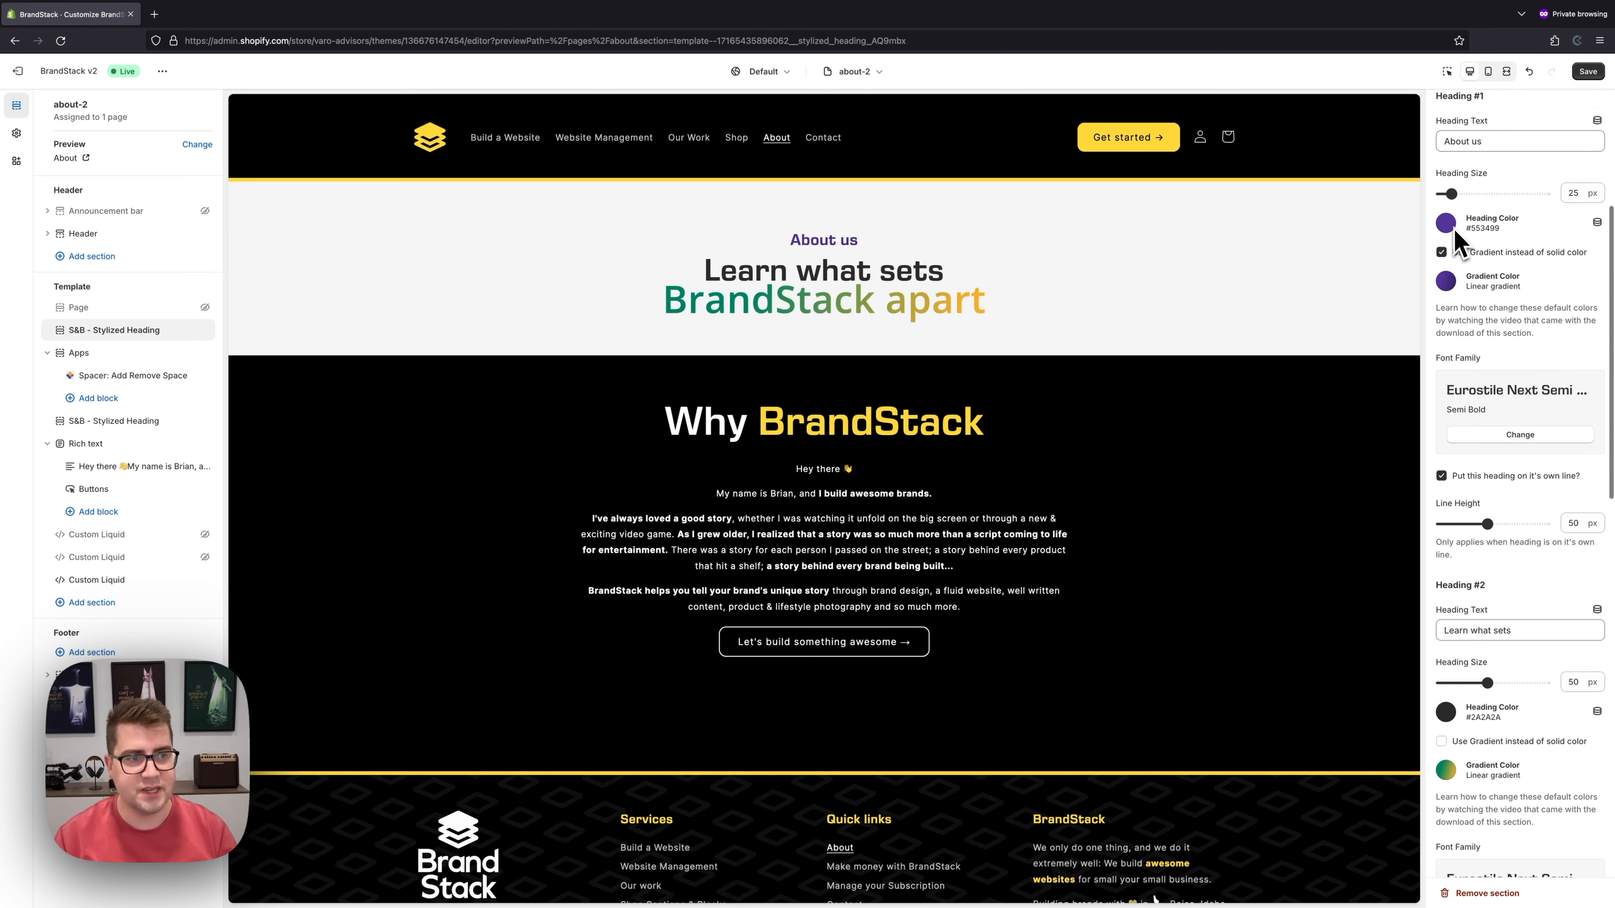
left_click(1445, 281)
left_click(1587, 432)
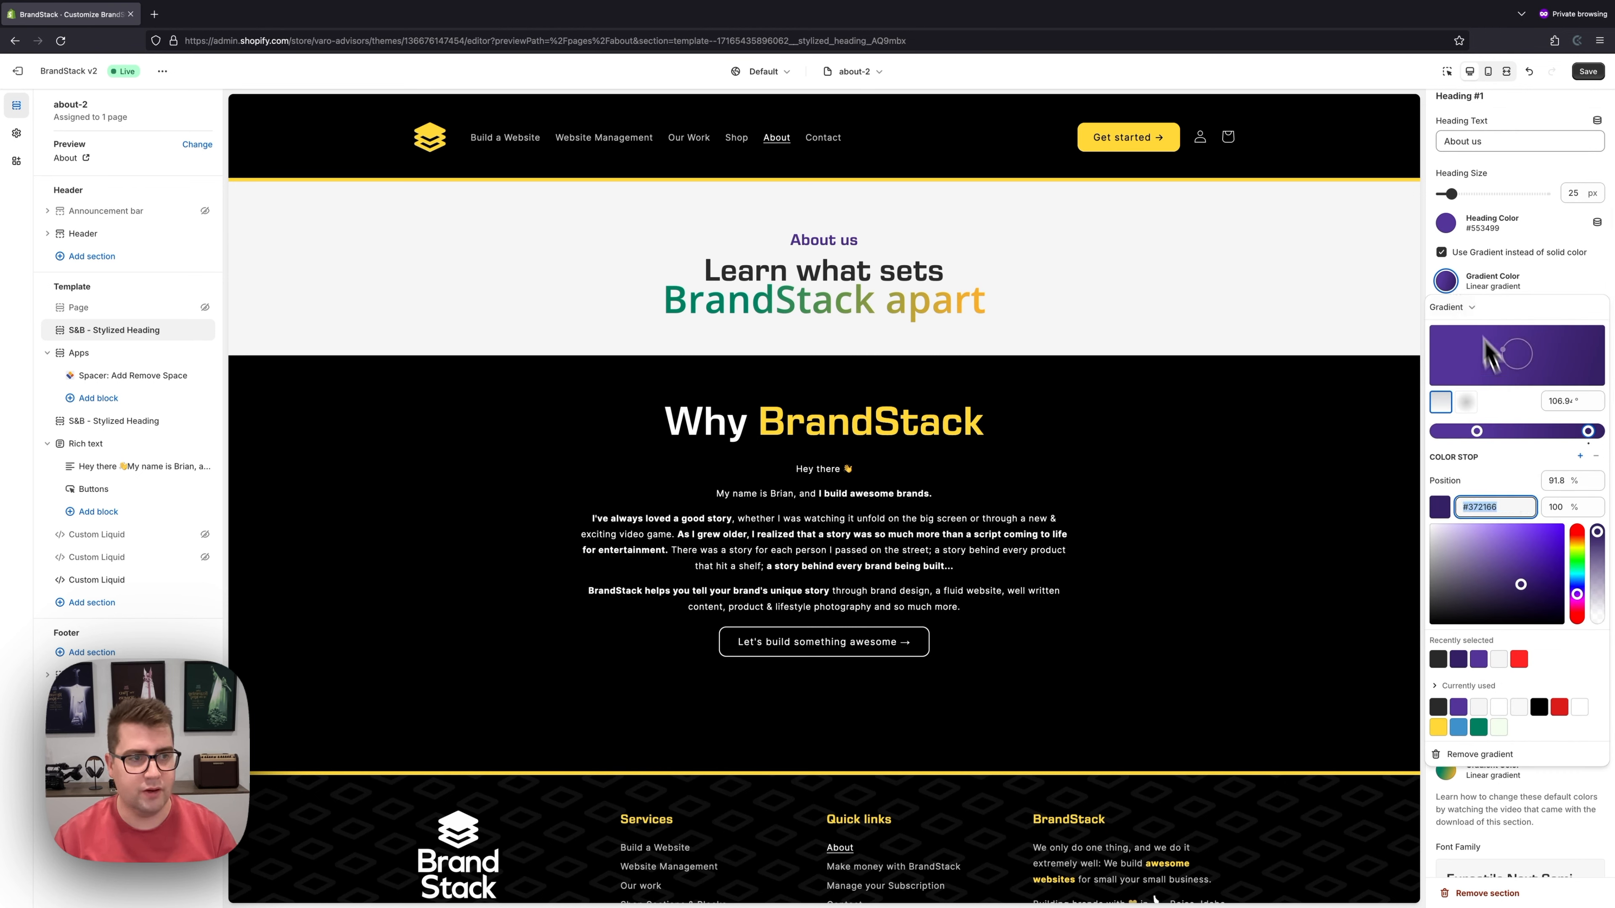
left_click(1468, 294)
scroll(1473, 312, "down", 9)
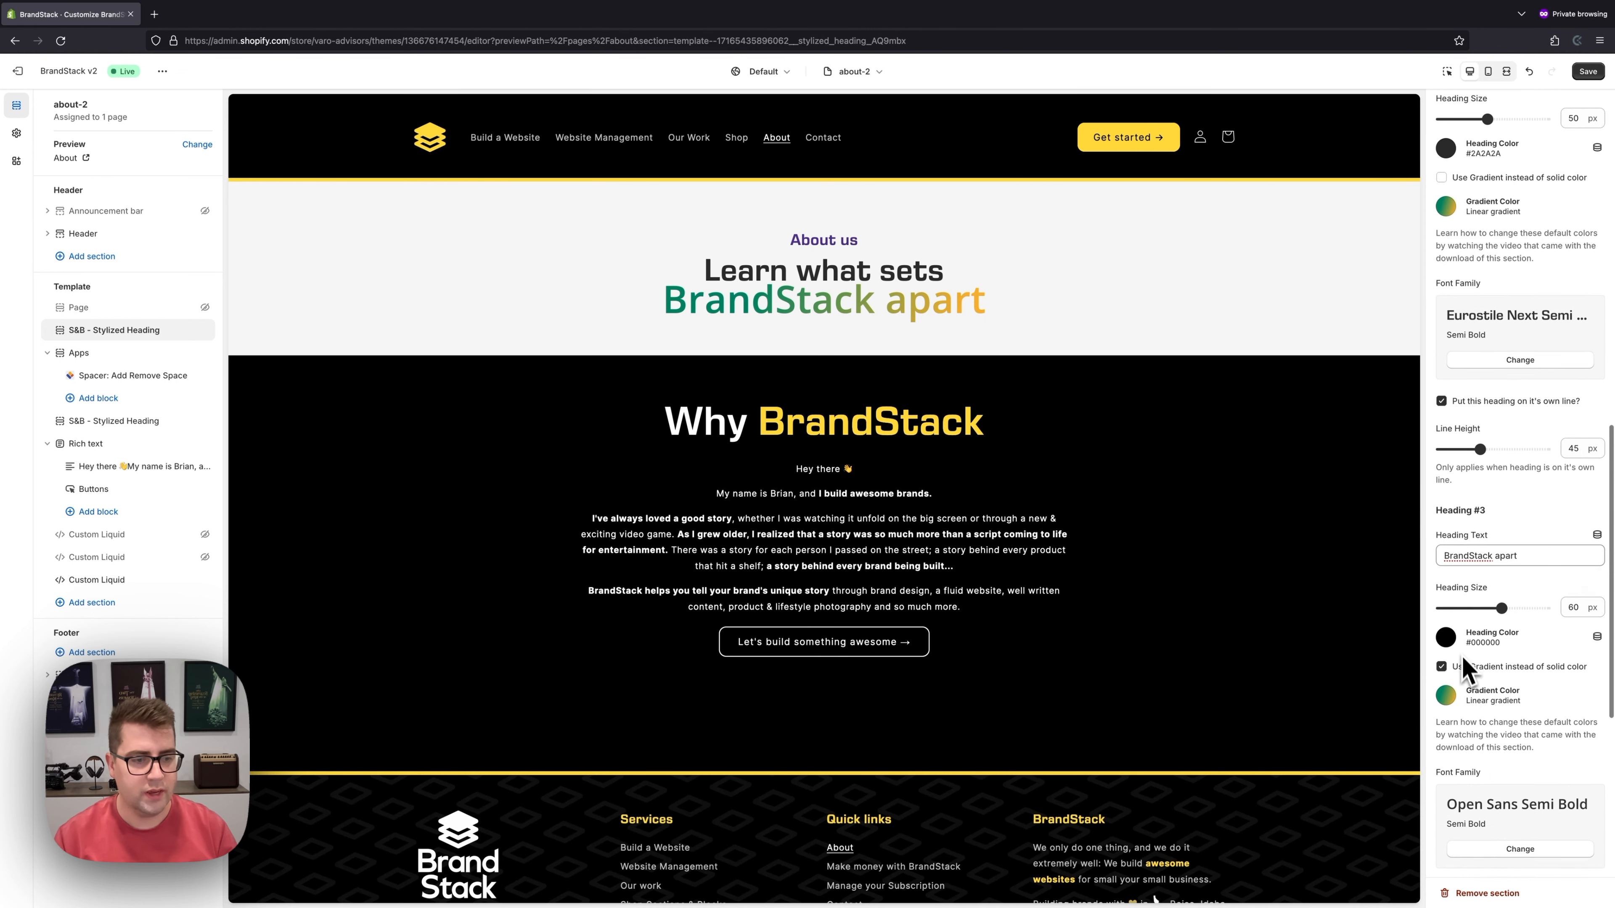
- Set the BrandStack apart gradient to run from purple to teal #008060
left_click(1447, 684)
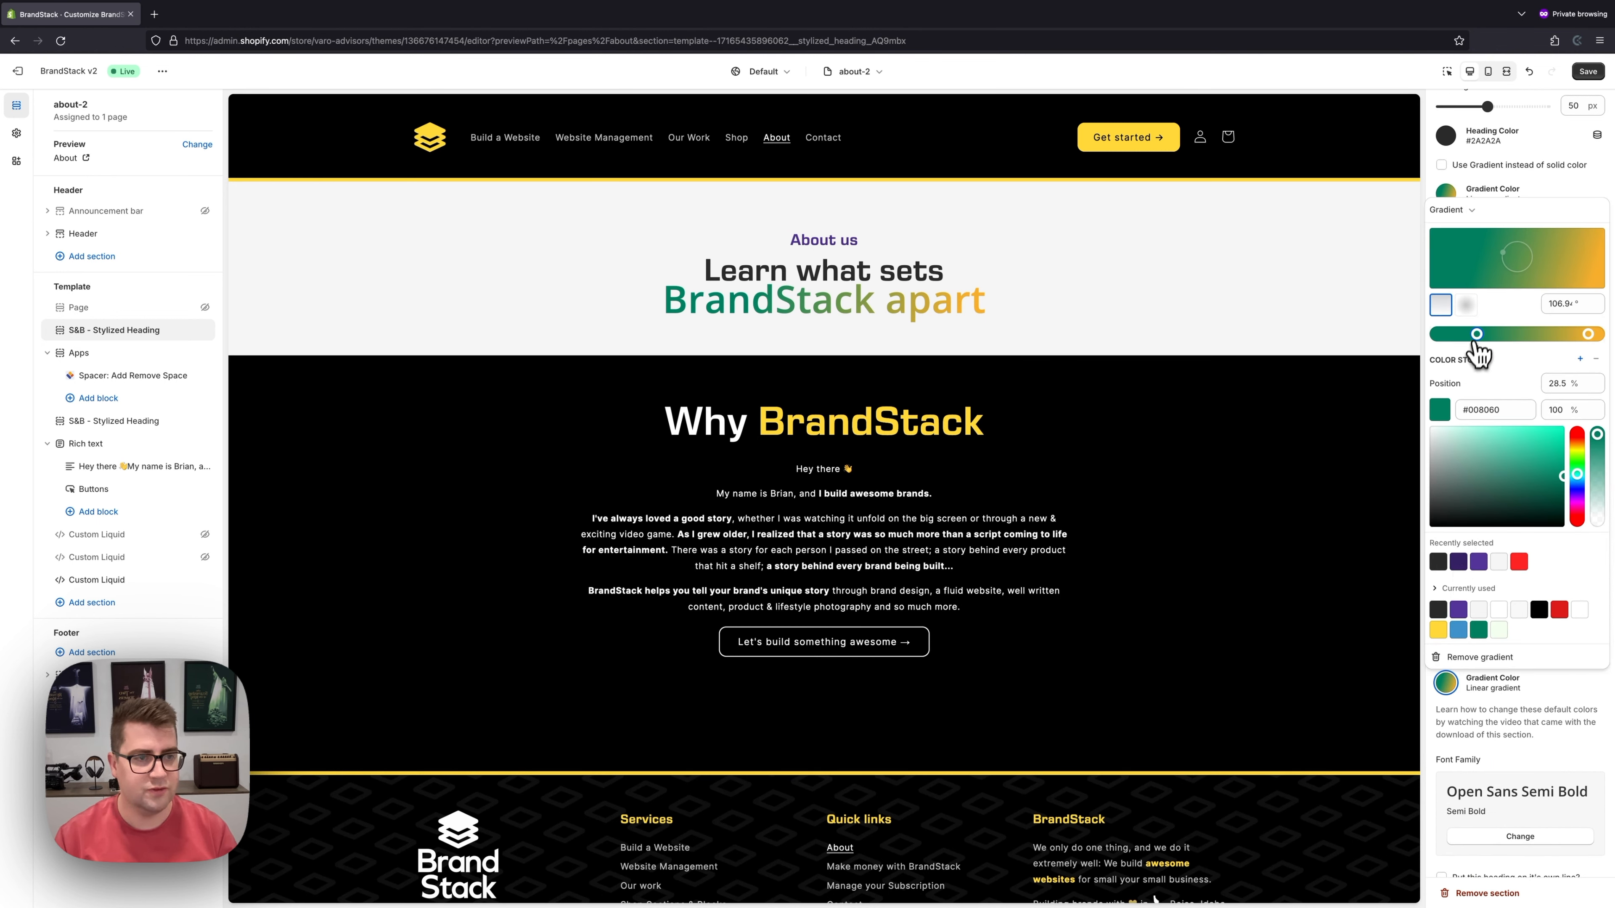
left_click(1459, 609)
left_click(1588, 334)
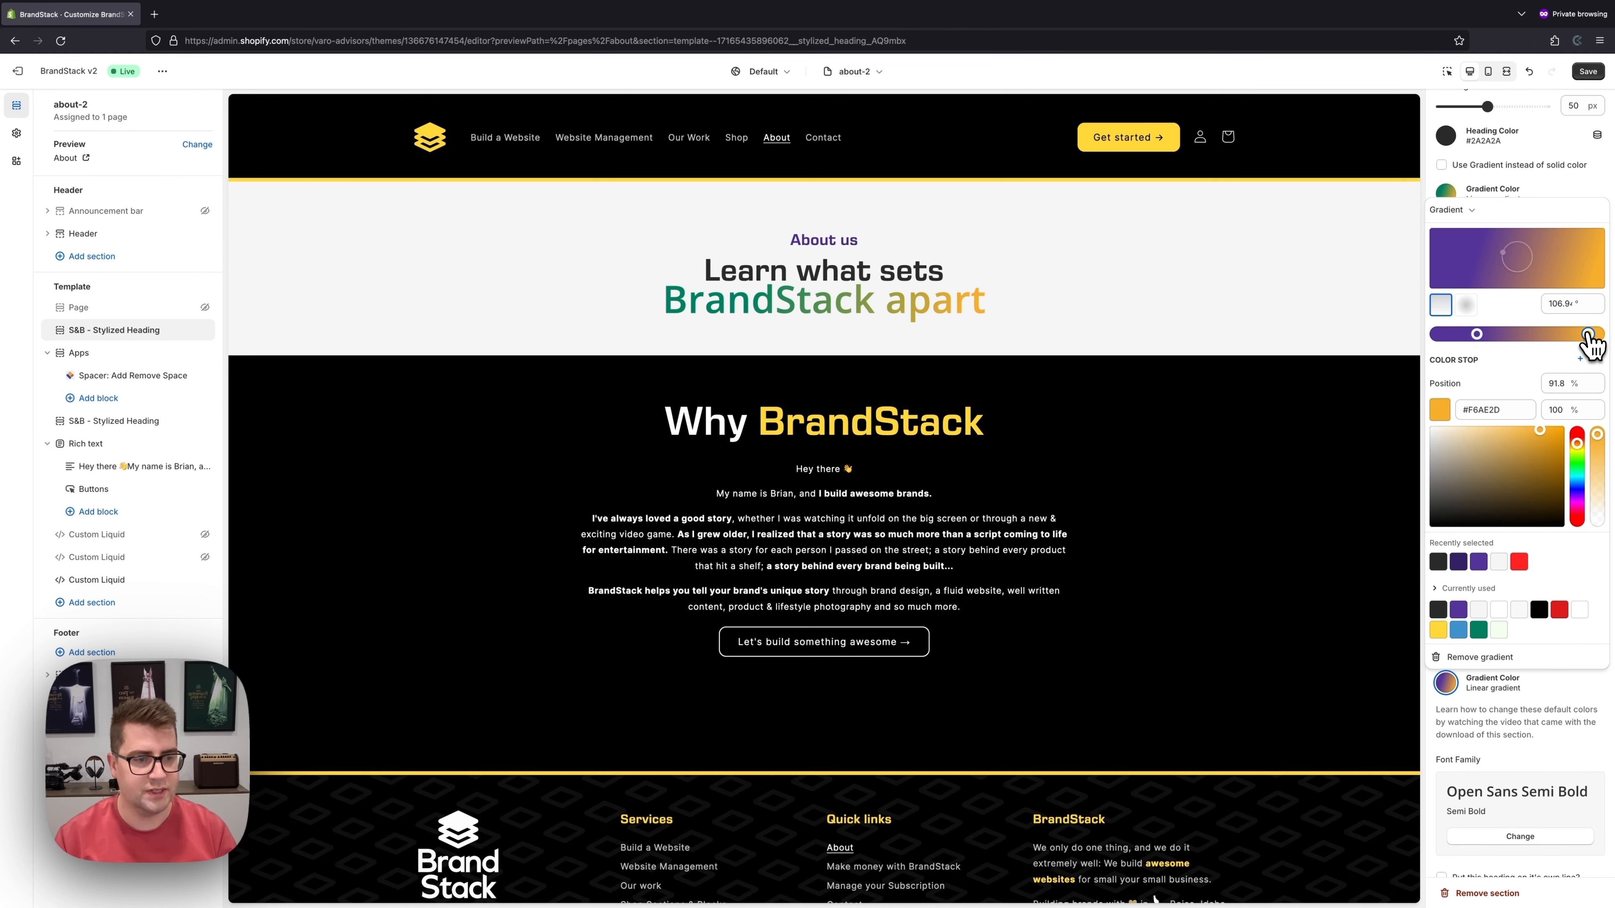
left_click(1465, 561)
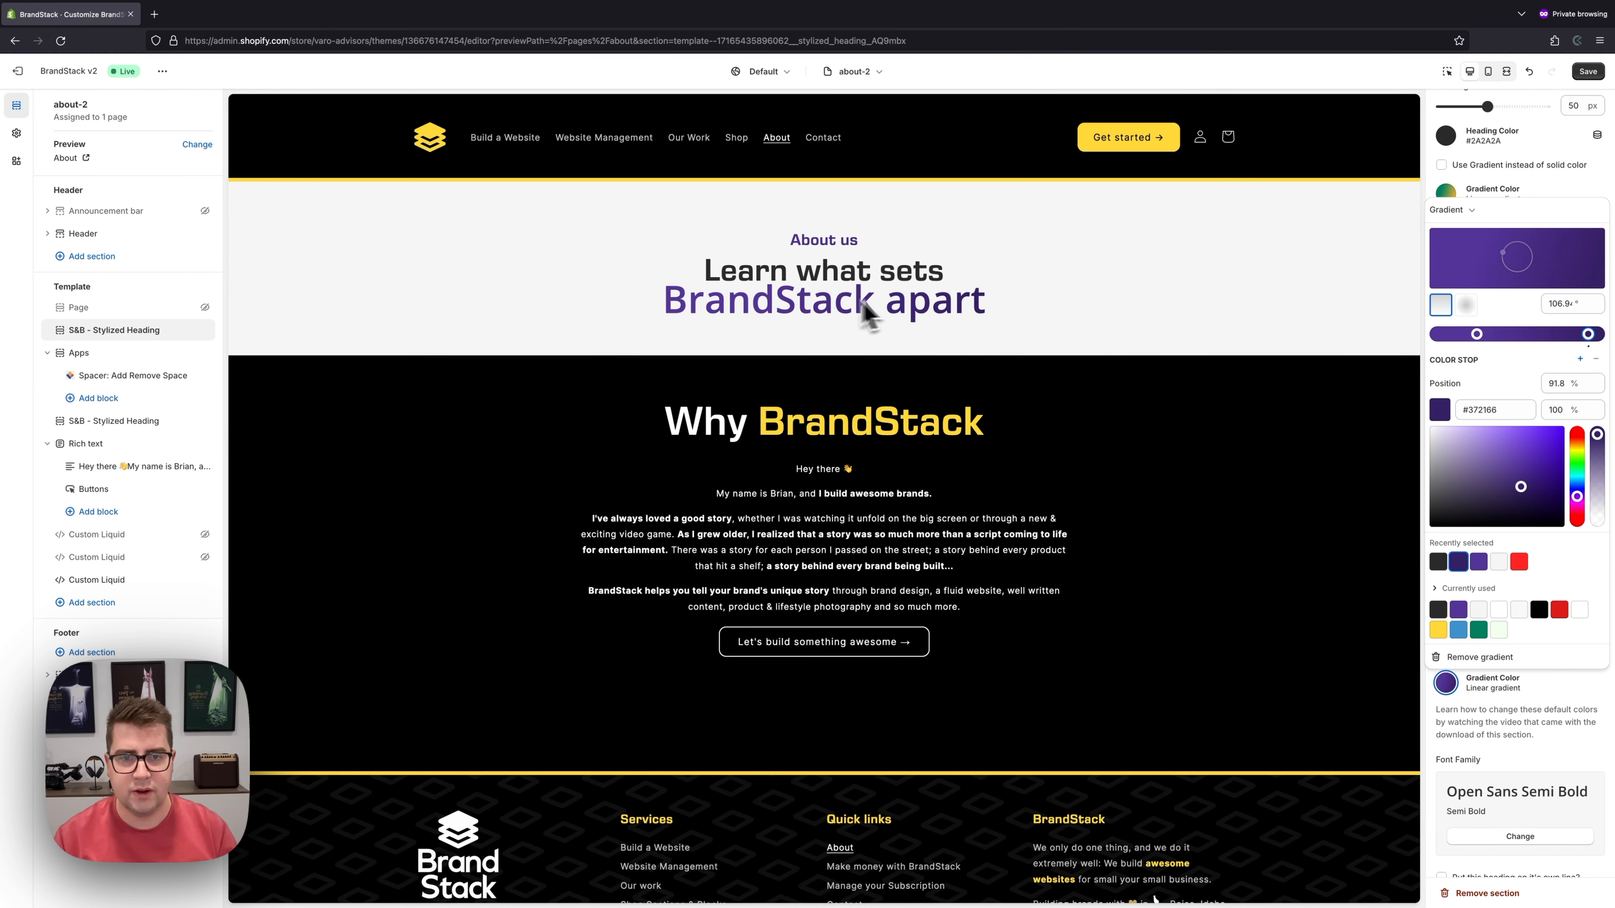
left_click(1439, 629)
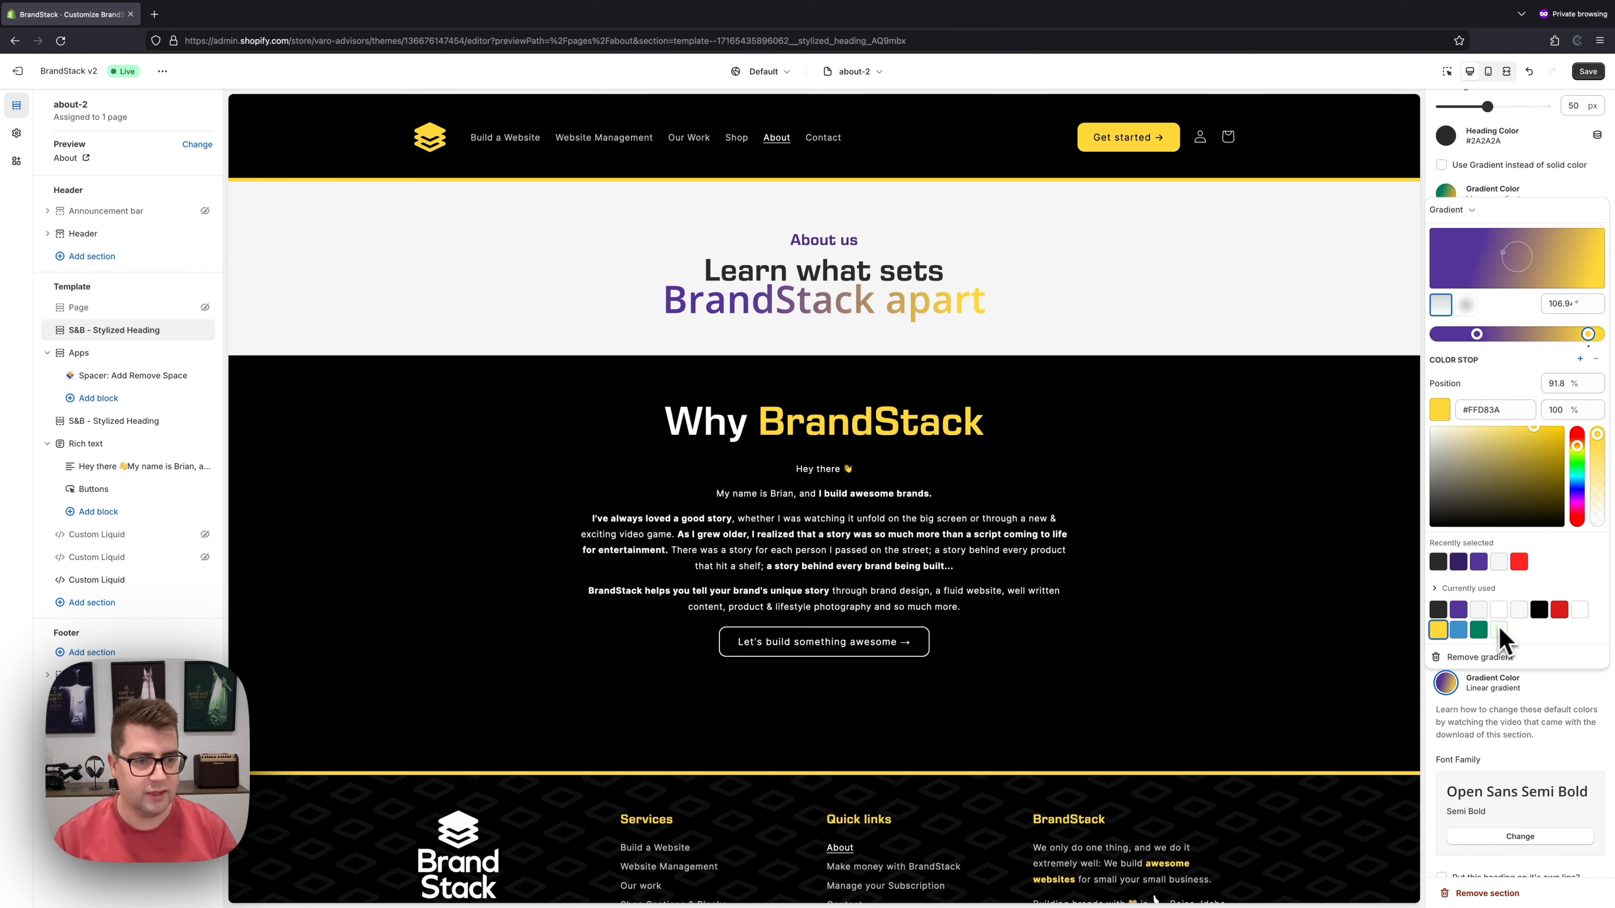
left_click(1523, 615)
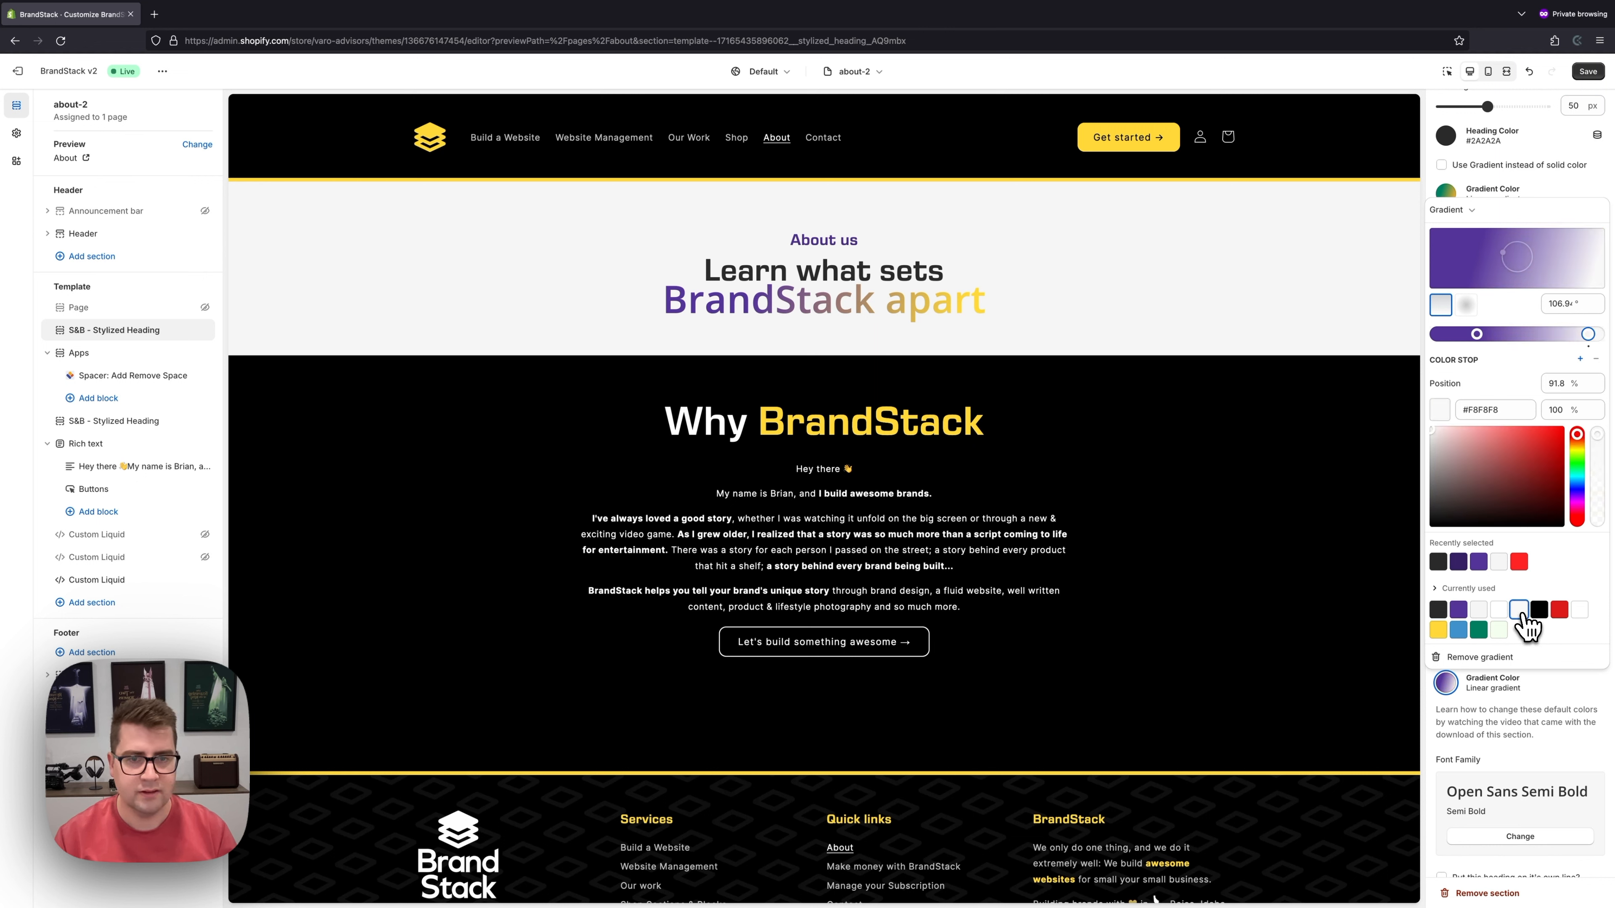
left_click(1480, 631)
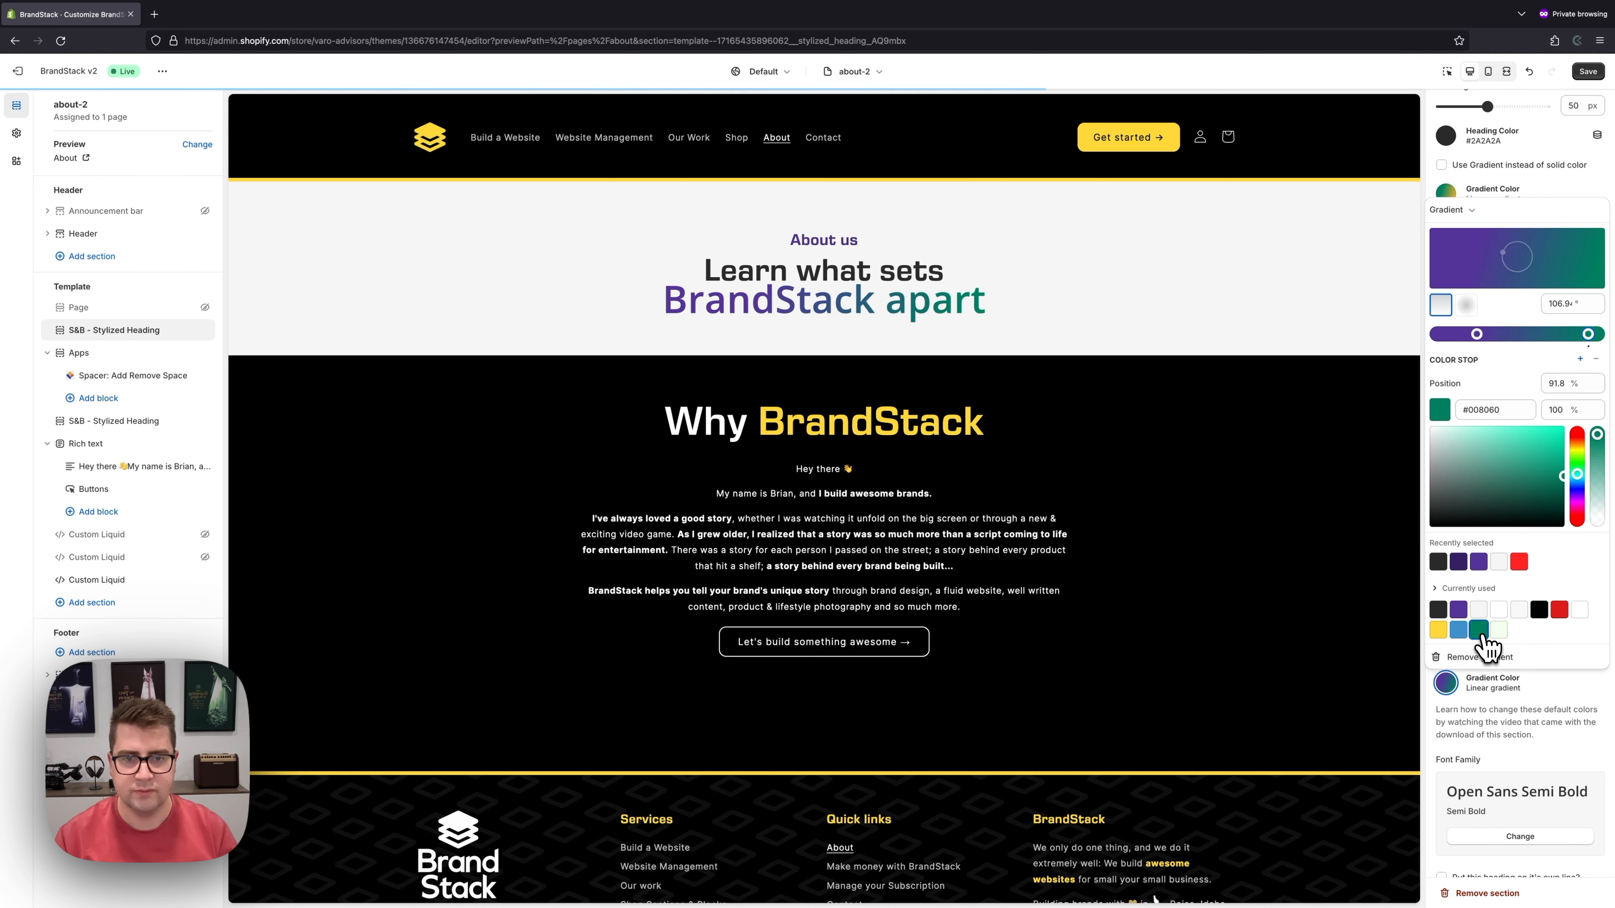
left_click(1218, 330)
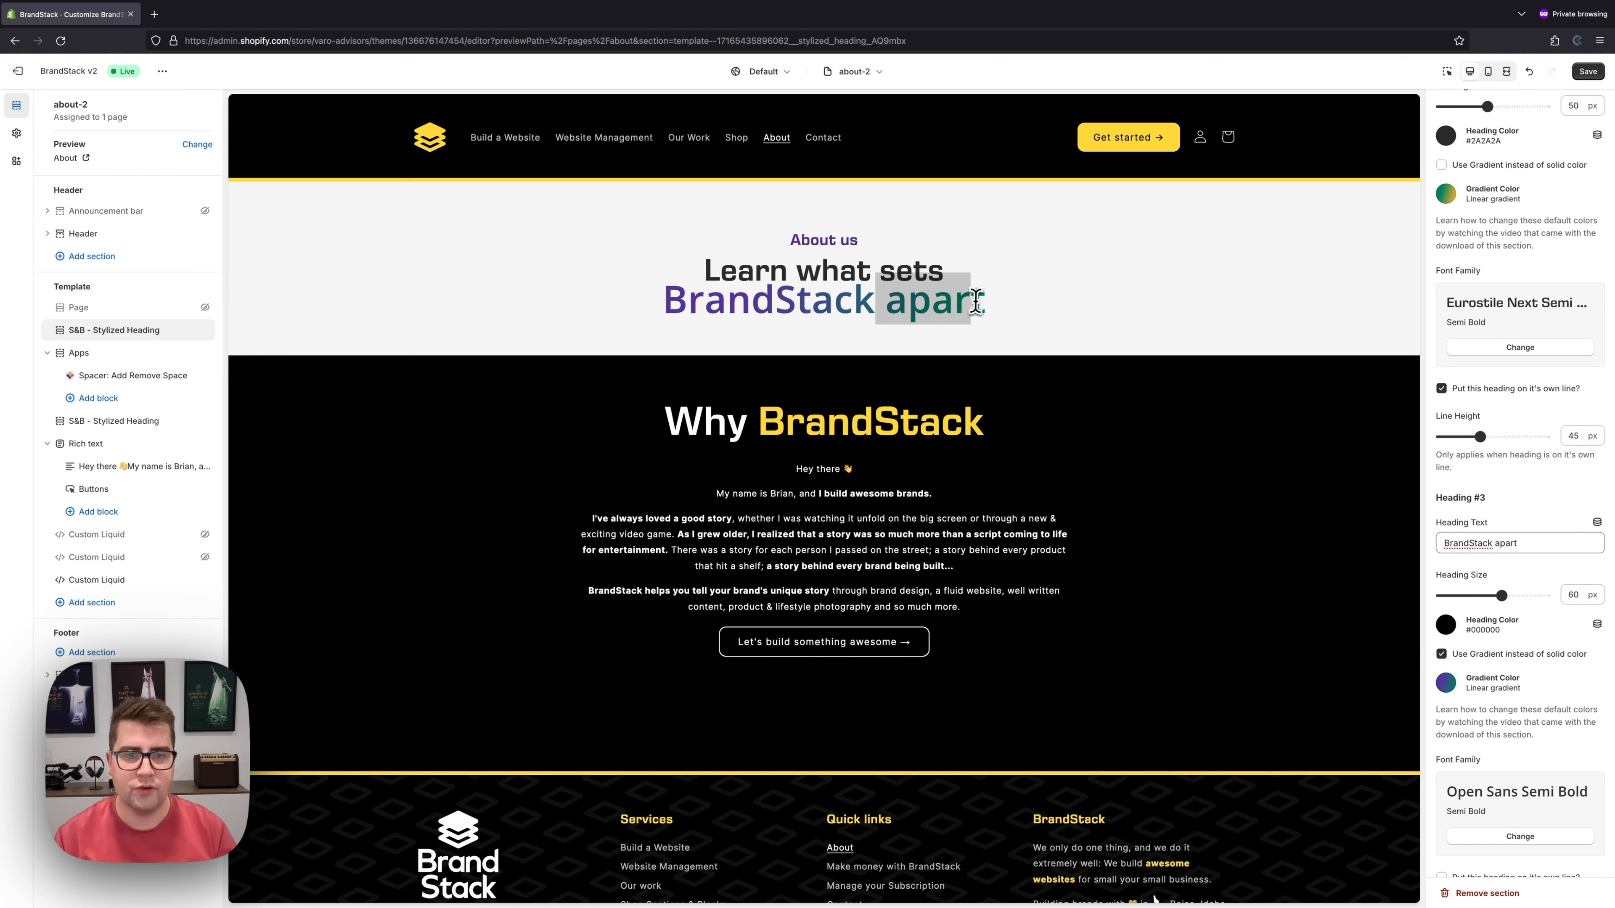
scroll(1564, 552, "down", 2)
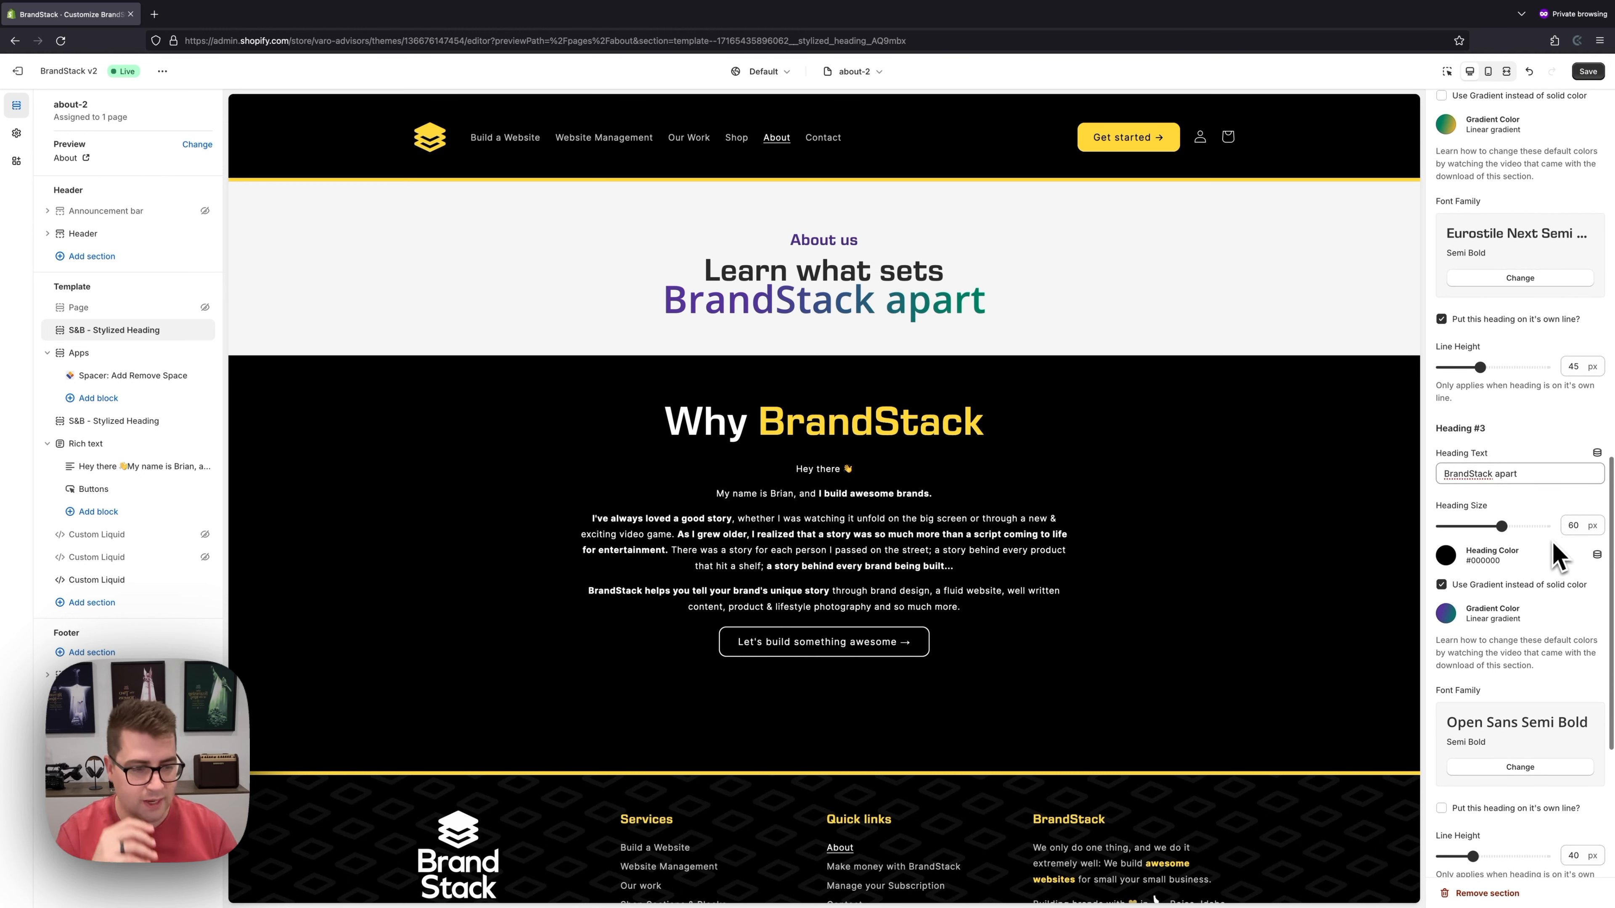
- Change BrandStack apart's font to Eurostile Next in Bold weight
scroll(1554, 556, "down", 3)
left_click(1530, 654)
left_click(1499, 136)
type("euros")
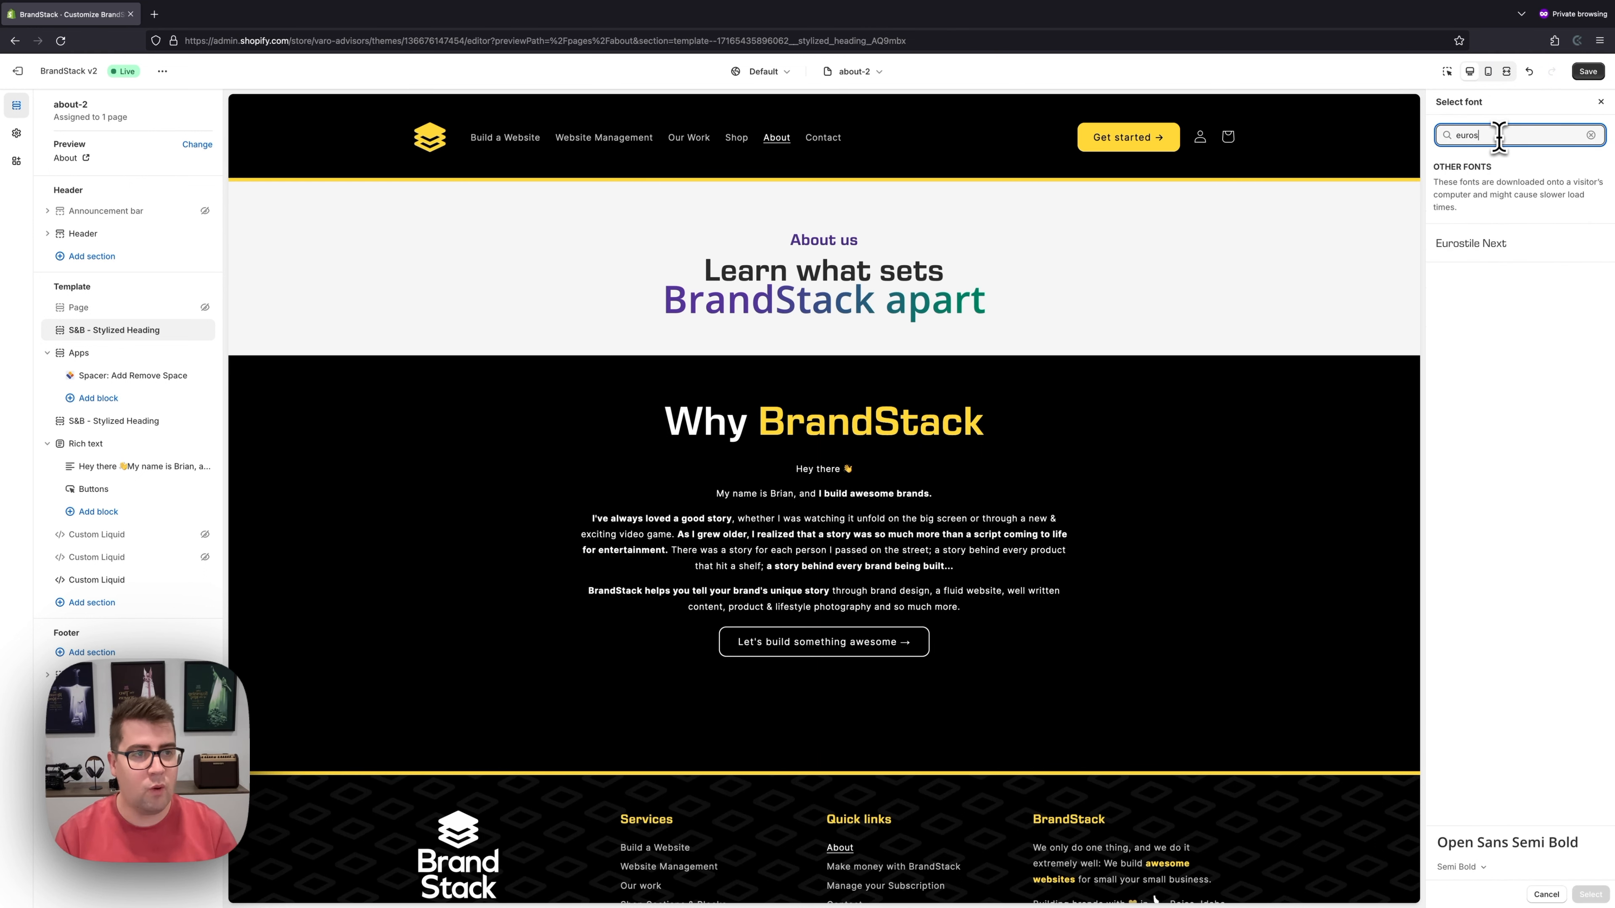
left_click(1490, 243)
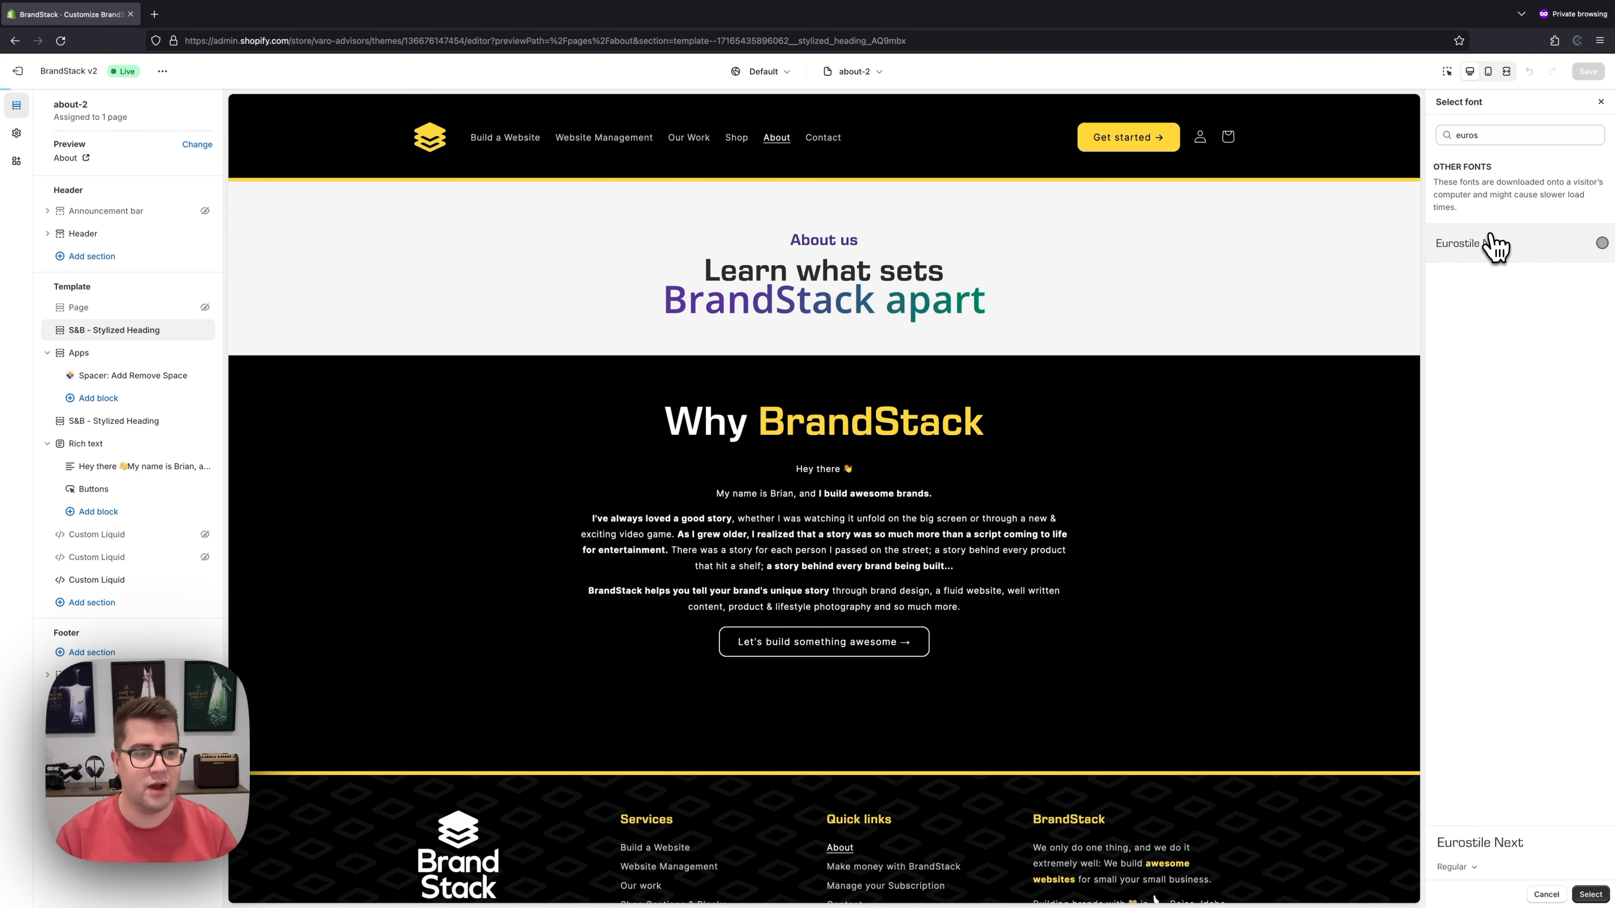
left_click(1462, 867)
left_click(1466, 824)
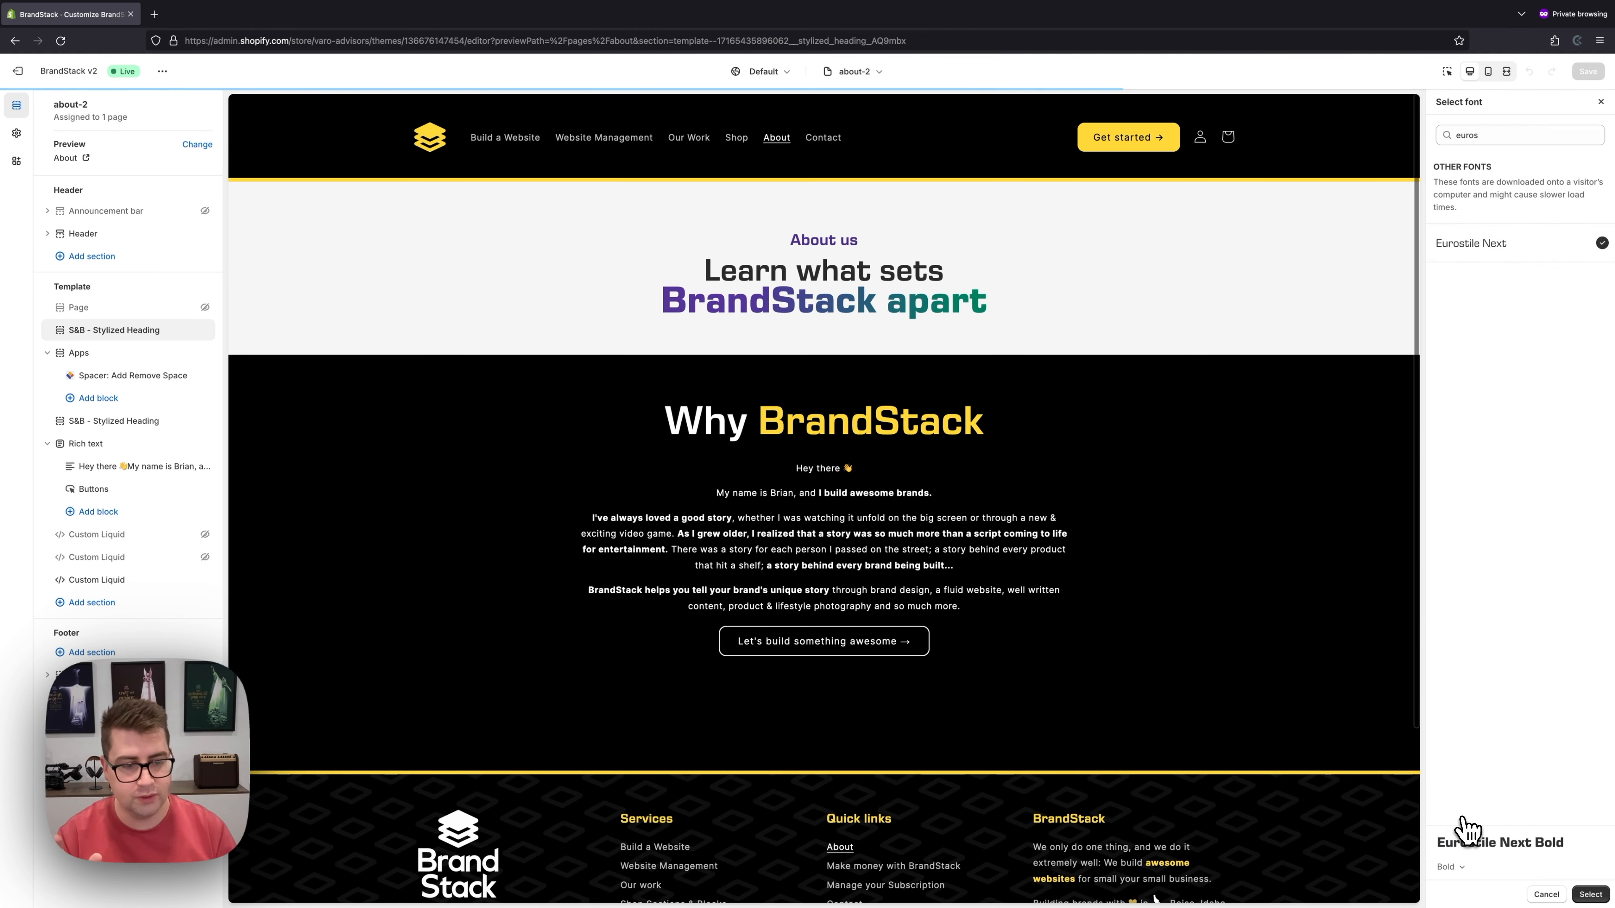
left_click(1589, 894)
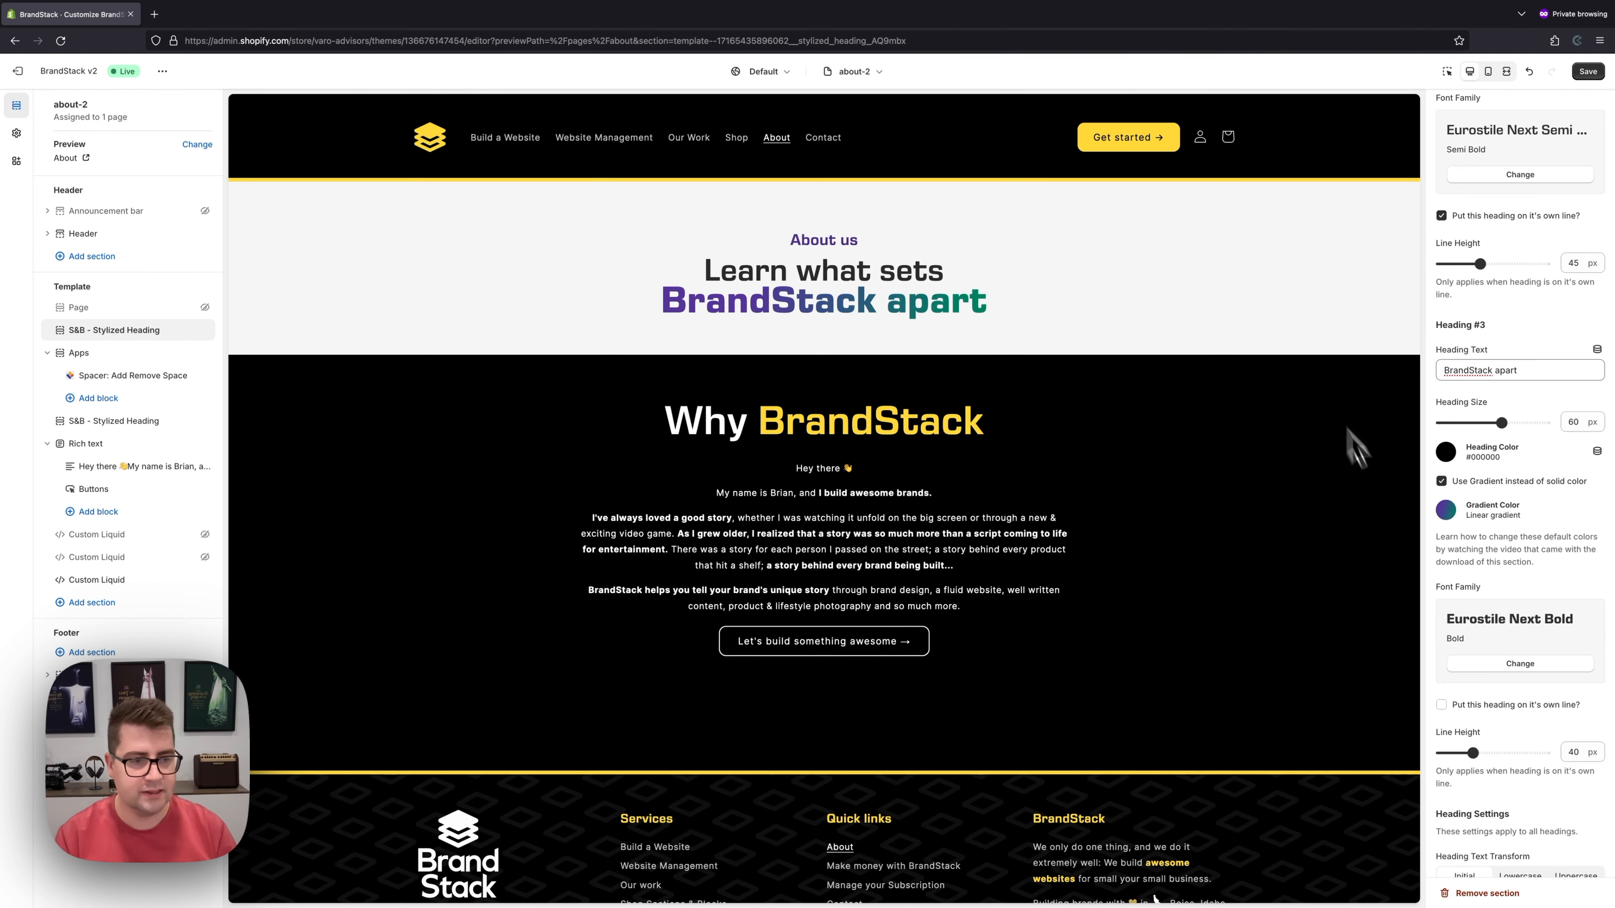
- Put BrandStack apart on its own line with a line height of about 69 px
scroll(1478, 576, "down", 2)
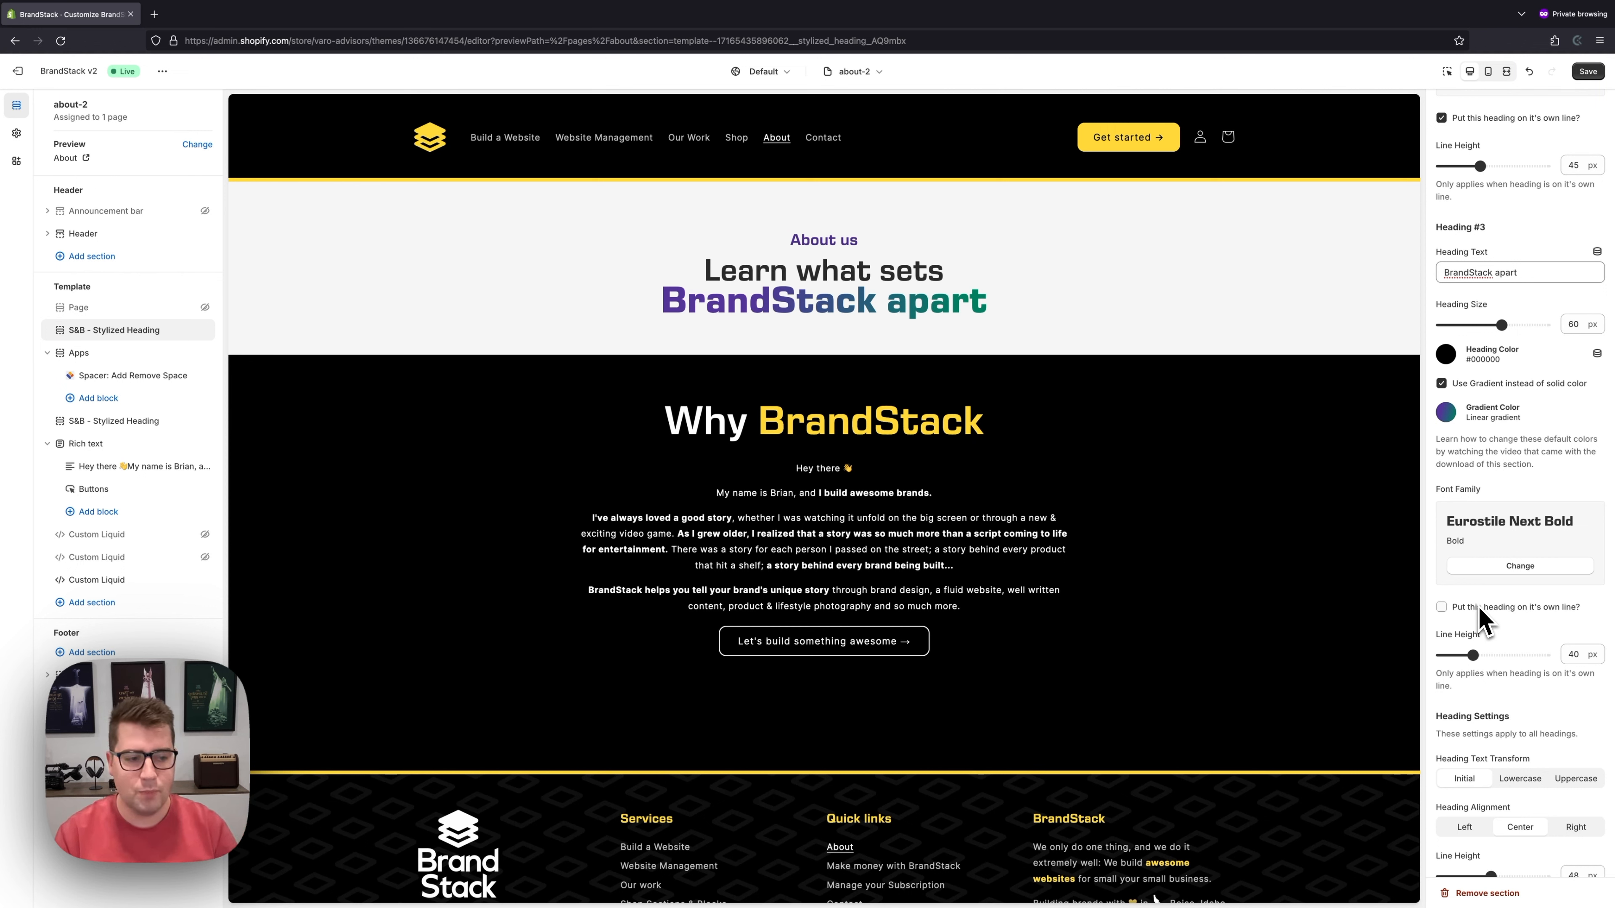
left_click_drag(1474, 655, 1514, 655)
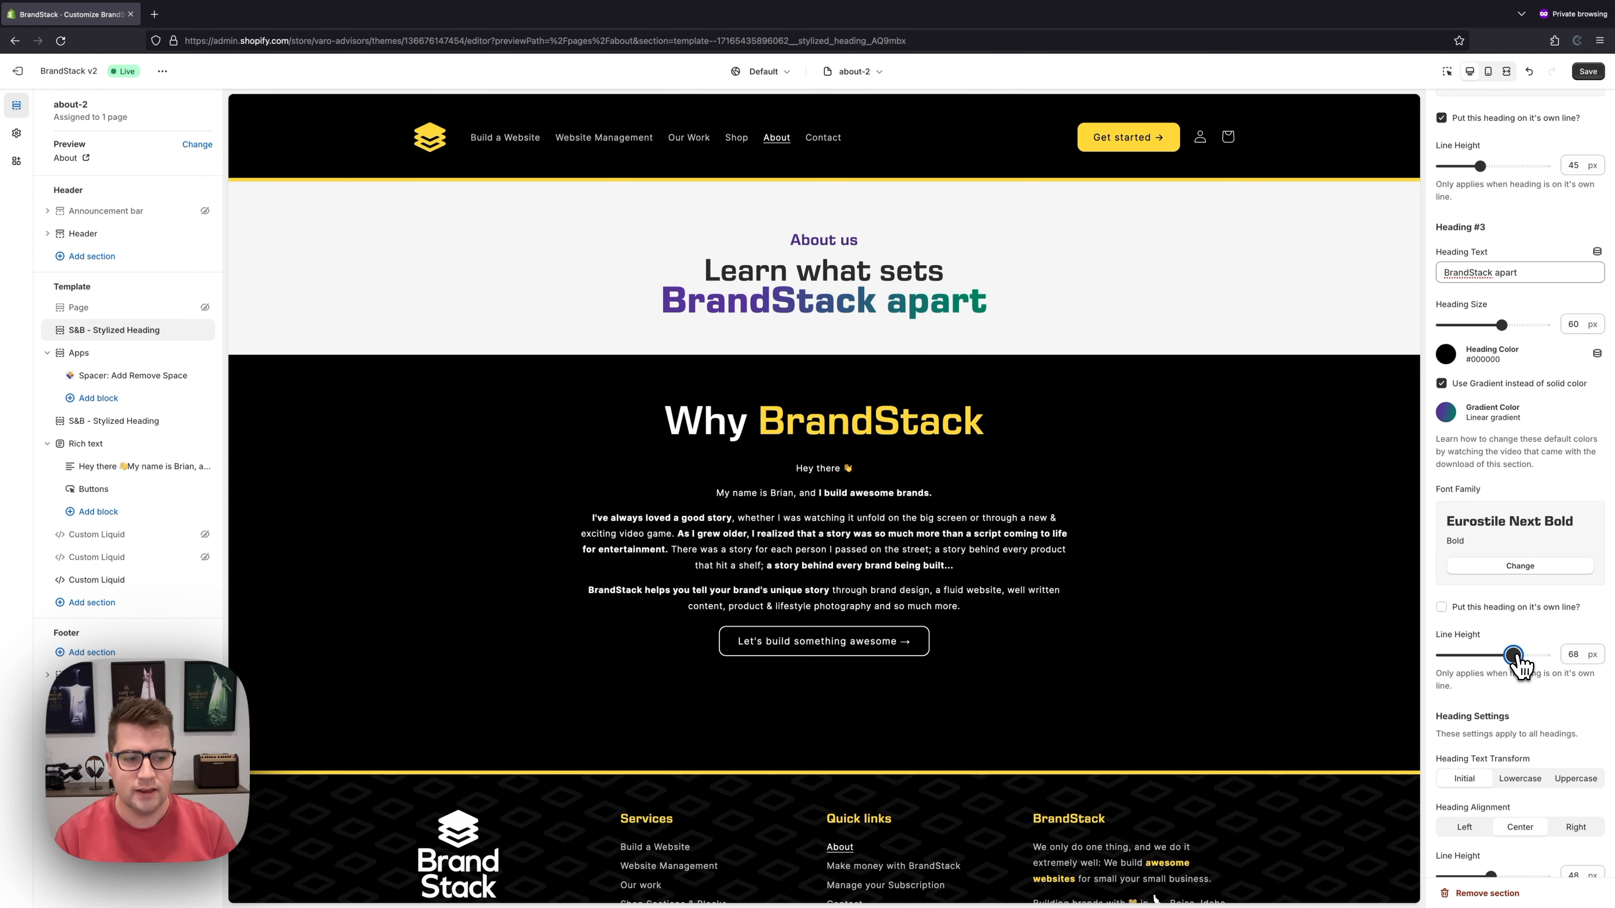
left_click(1454, 611)
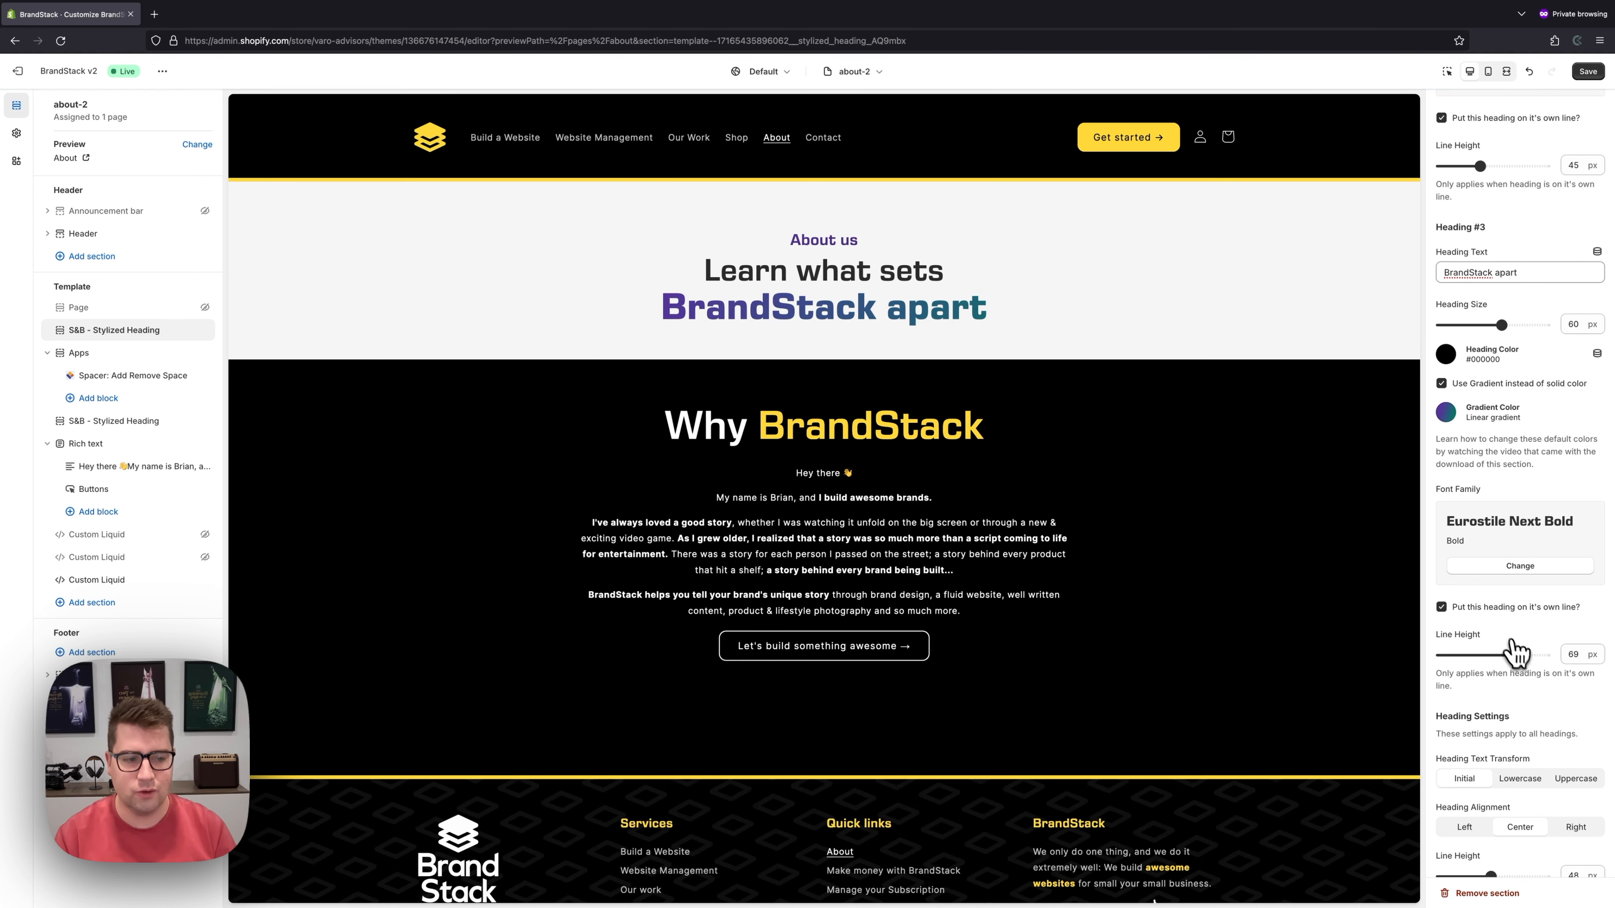
left_click_drag(1528, 655, 1516, 656)
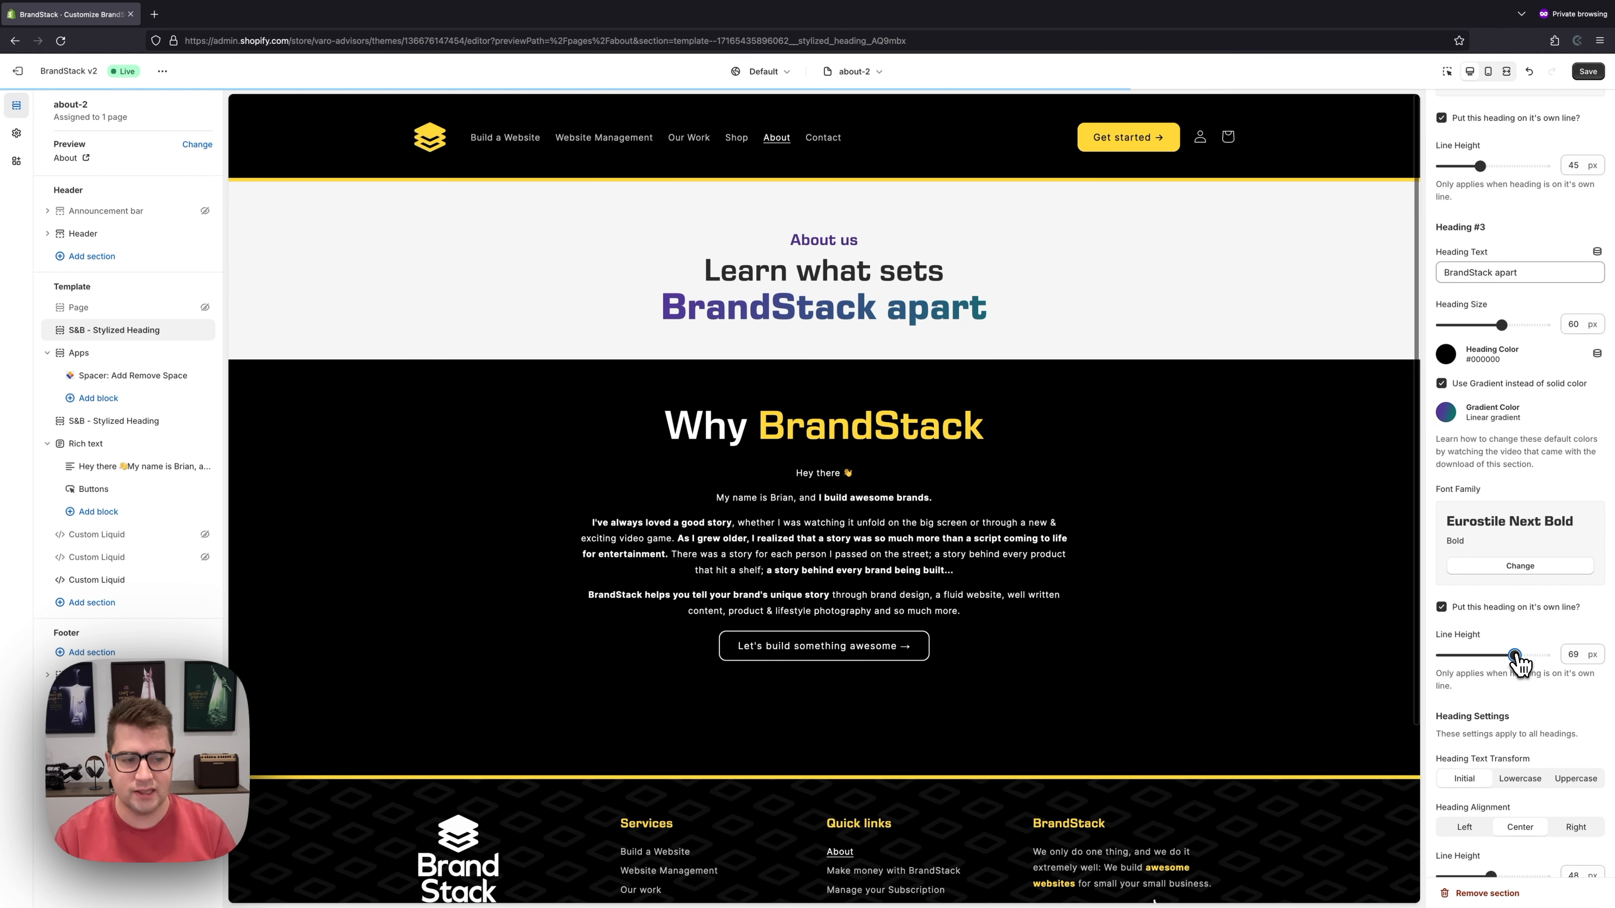
- Compare mobile and desktop previews and test BrandStack apart's heading size at mobile width
left_click(1488, 72)
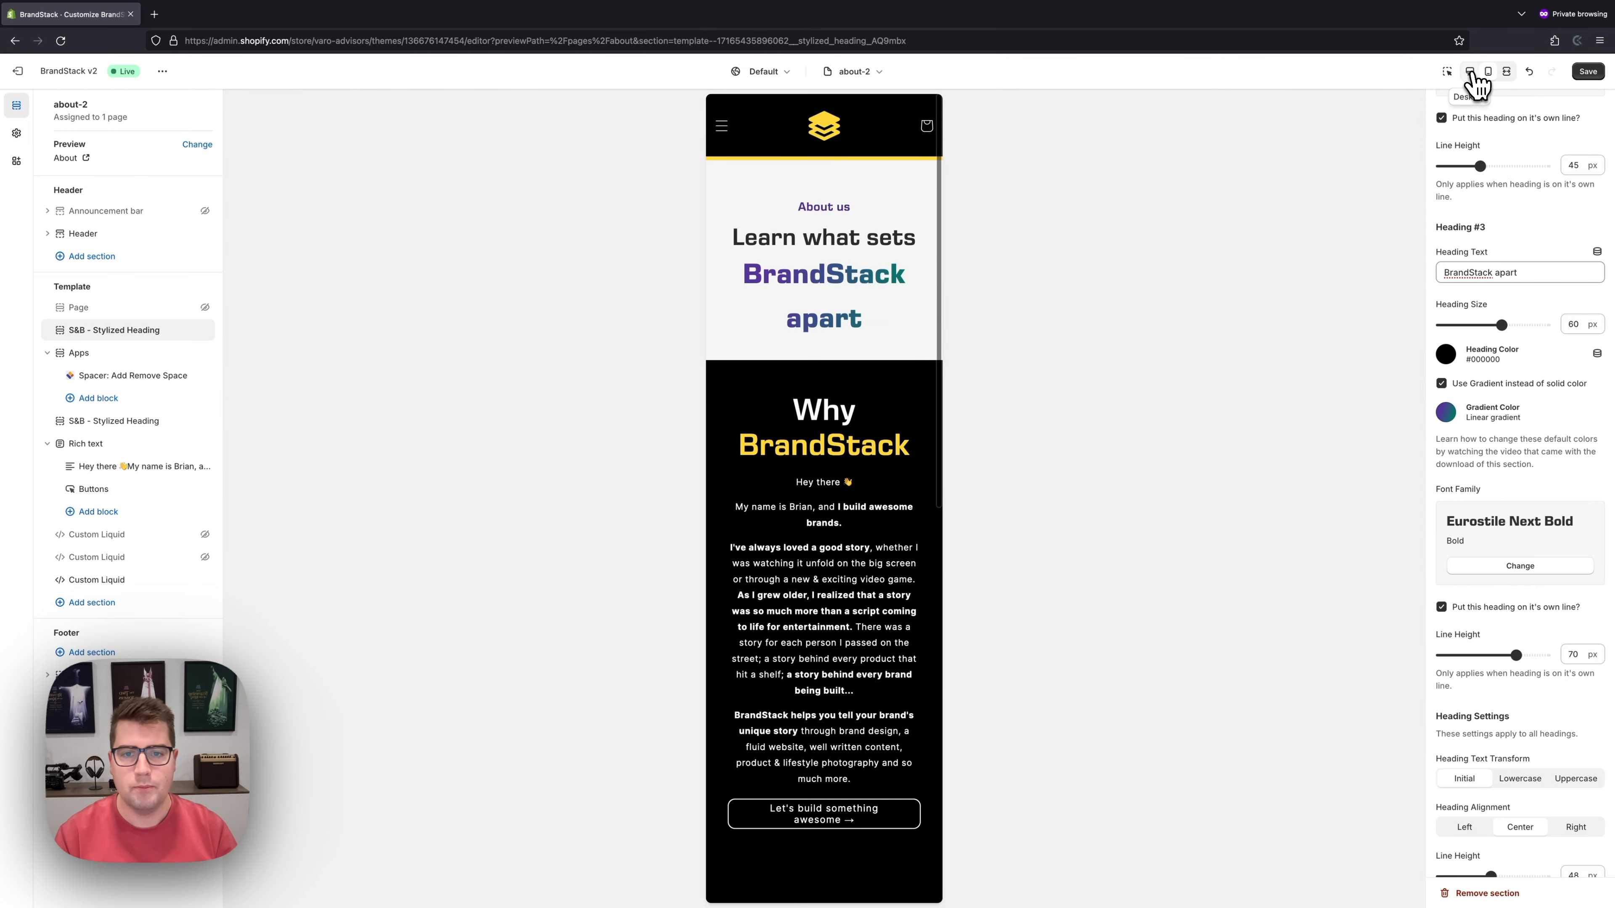
left_click(1470, 71)
left_click(1486, 71)
left_click(1470, 71)
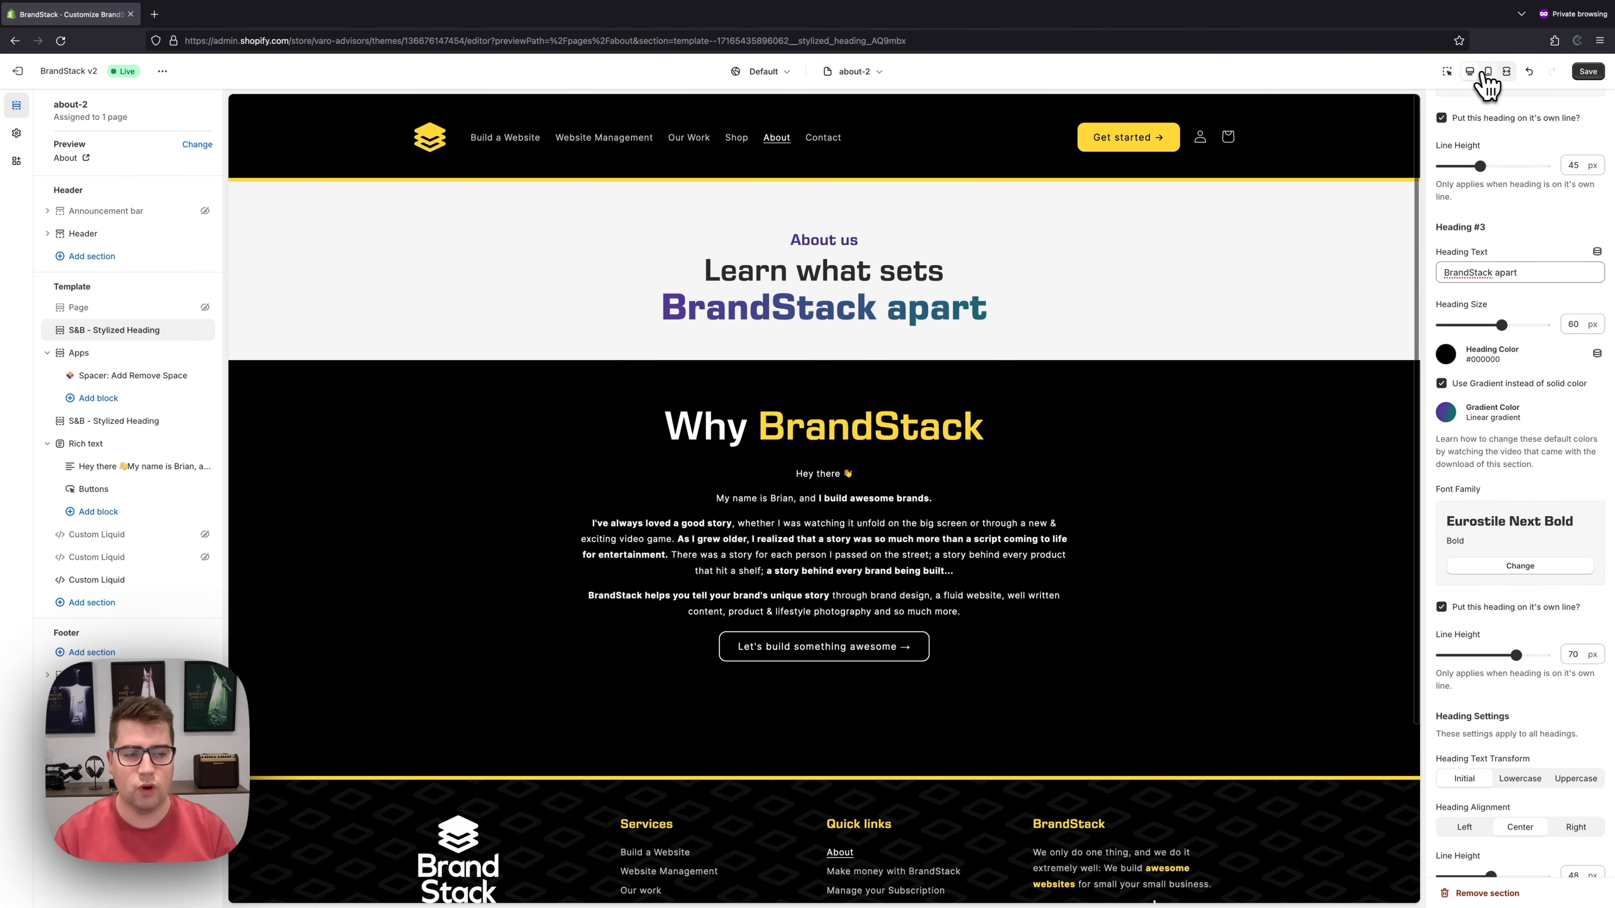
left_click(1488, 71)
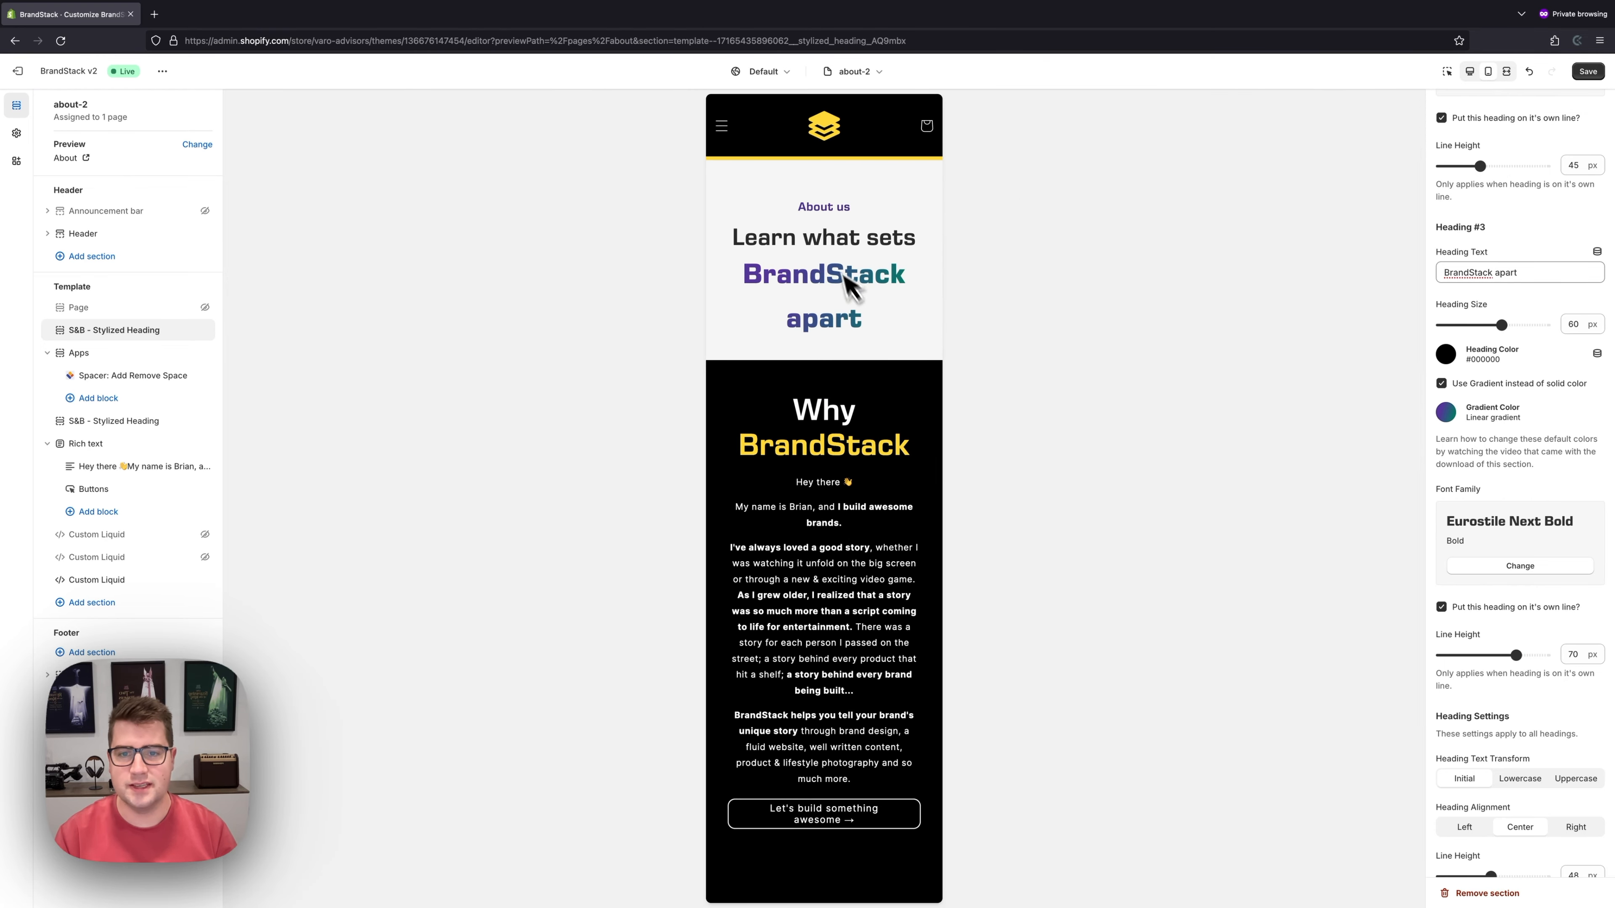
left_click_drag(845, 289, 871, 318)
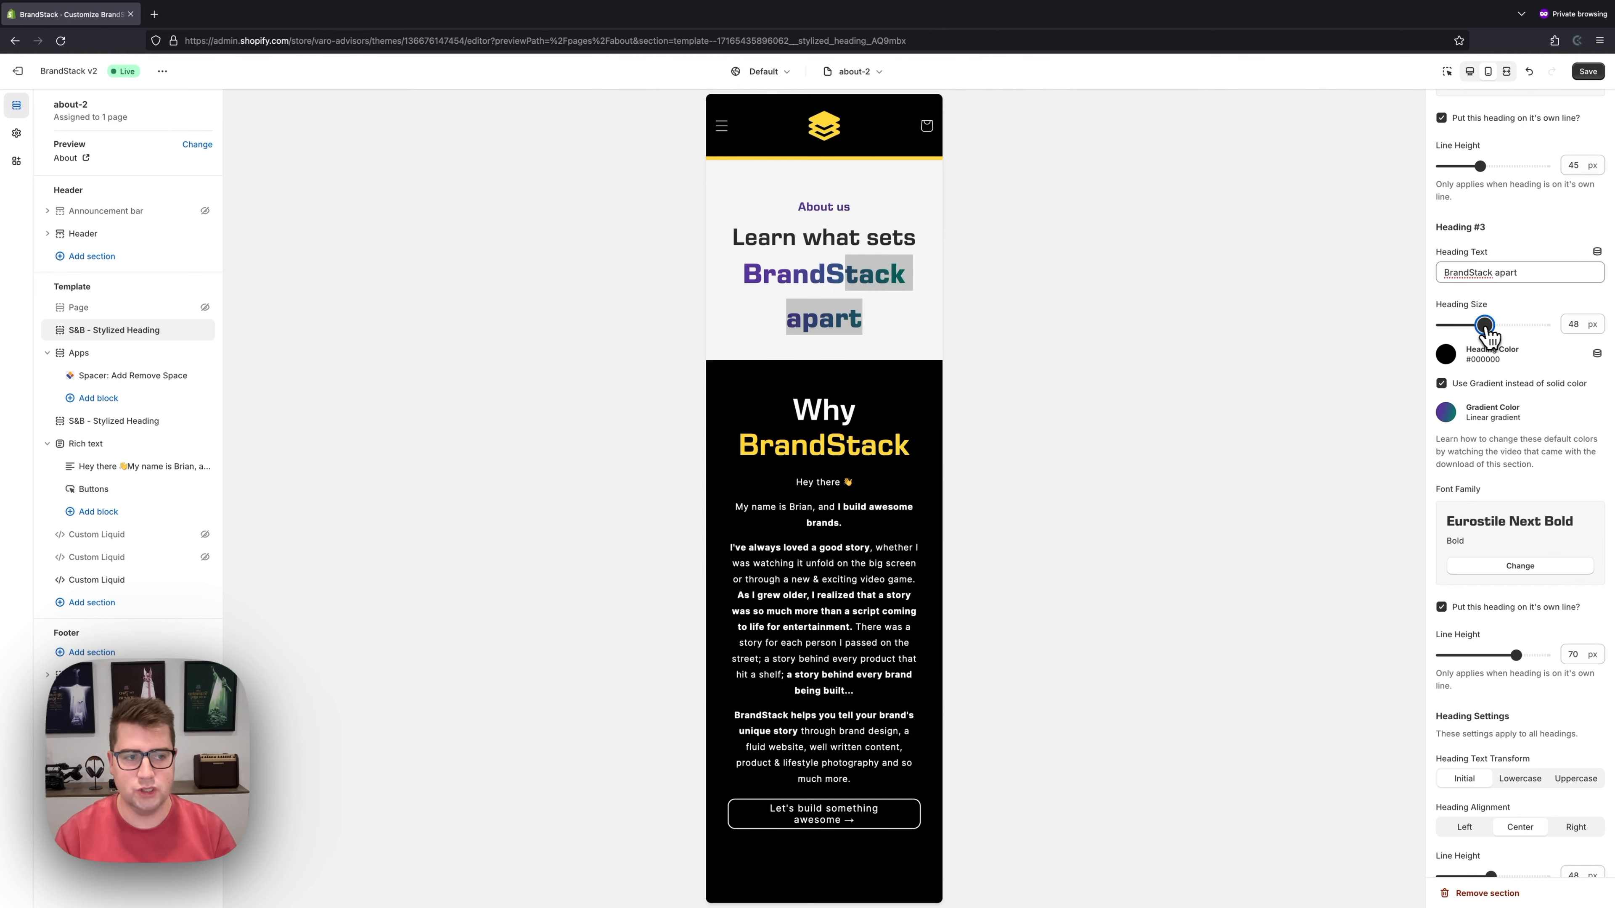
left_click_drag(1481, 325, 1488, 325)
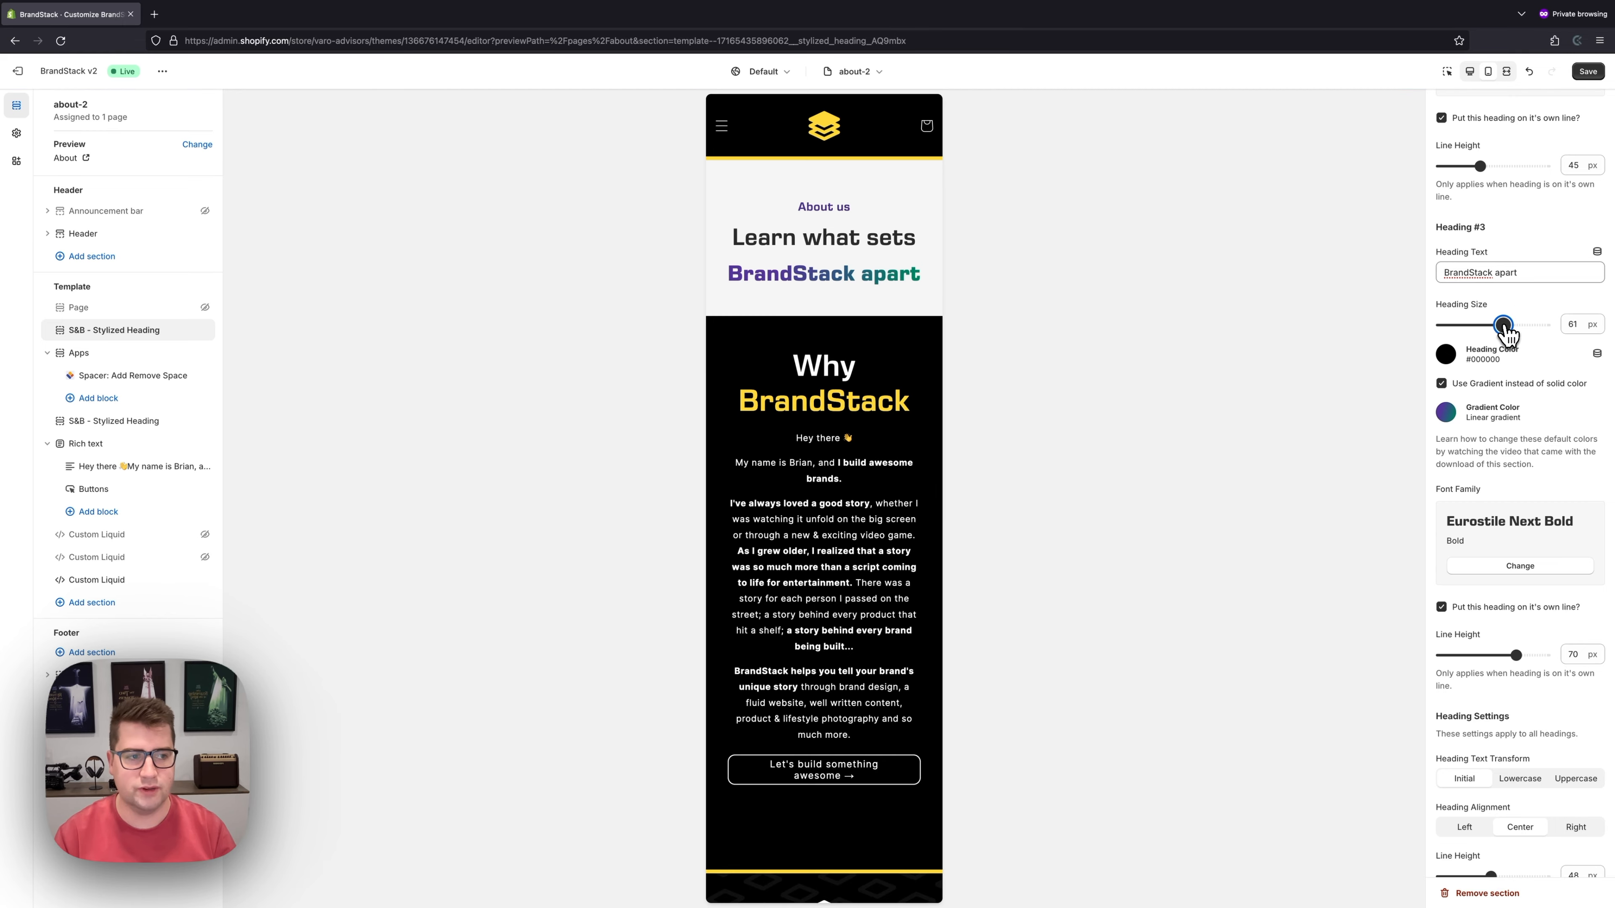
- Raise BrandStack apart's line height to 75 px in the desktop preview
left_click(1469, 70)
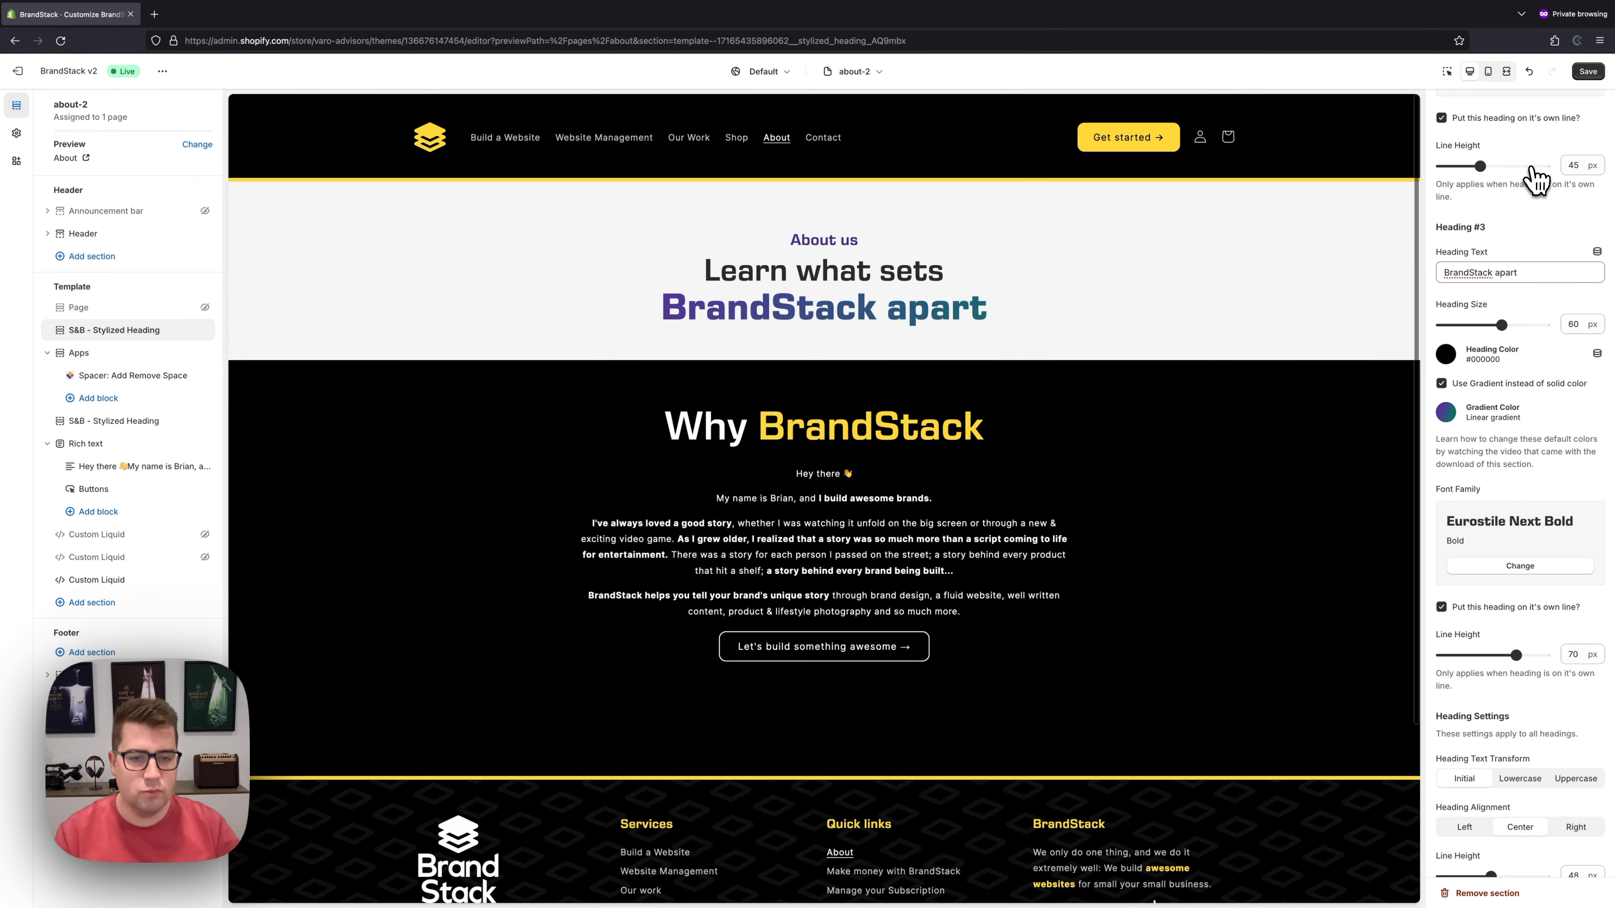
scroll(1520, 560, "down", 2)
left_click_drag(1524, 578, 1526, 576)
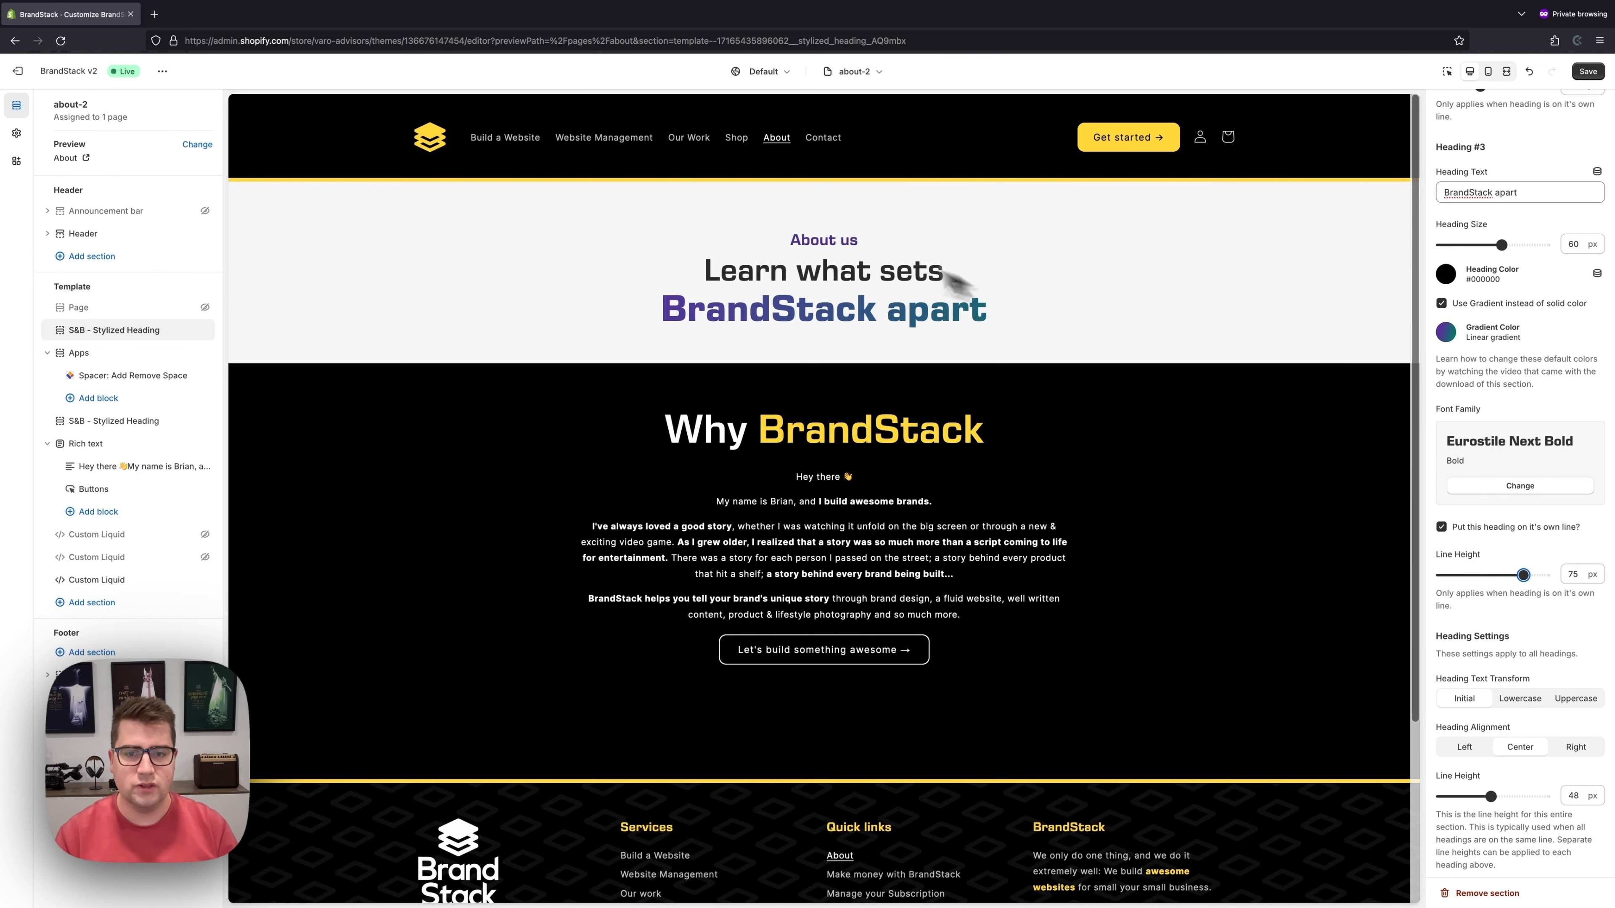
scroll(1523, 537, "down", 2)
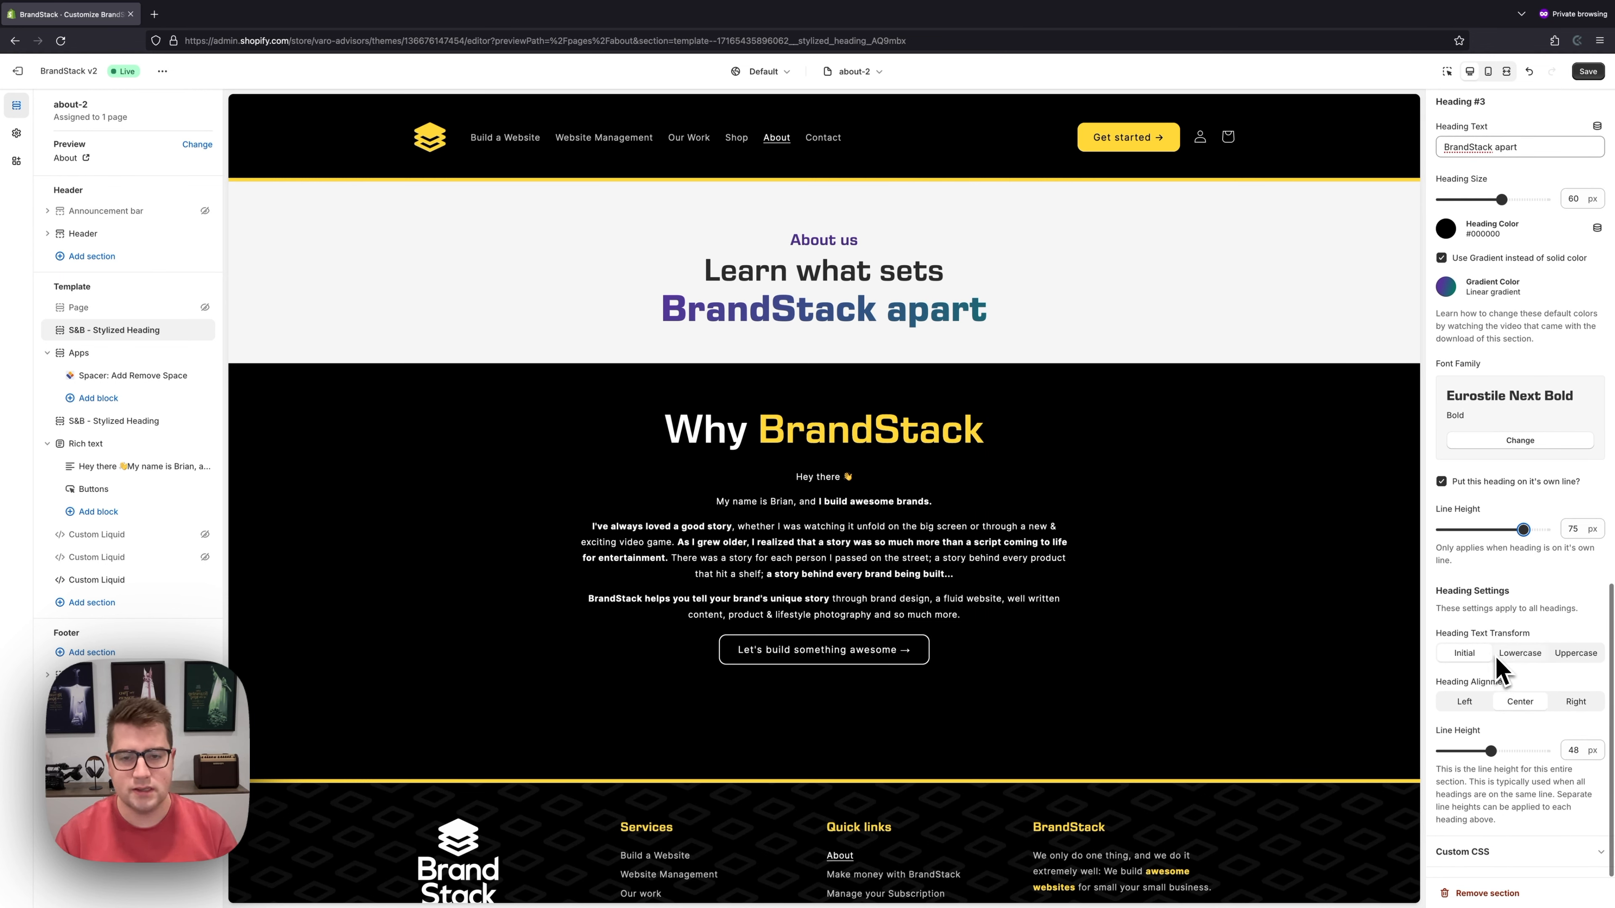
- Try lowercase and uppercase, then keep the headings' original capitalization
left_click(1520, 655)
left_click(1466, 654)
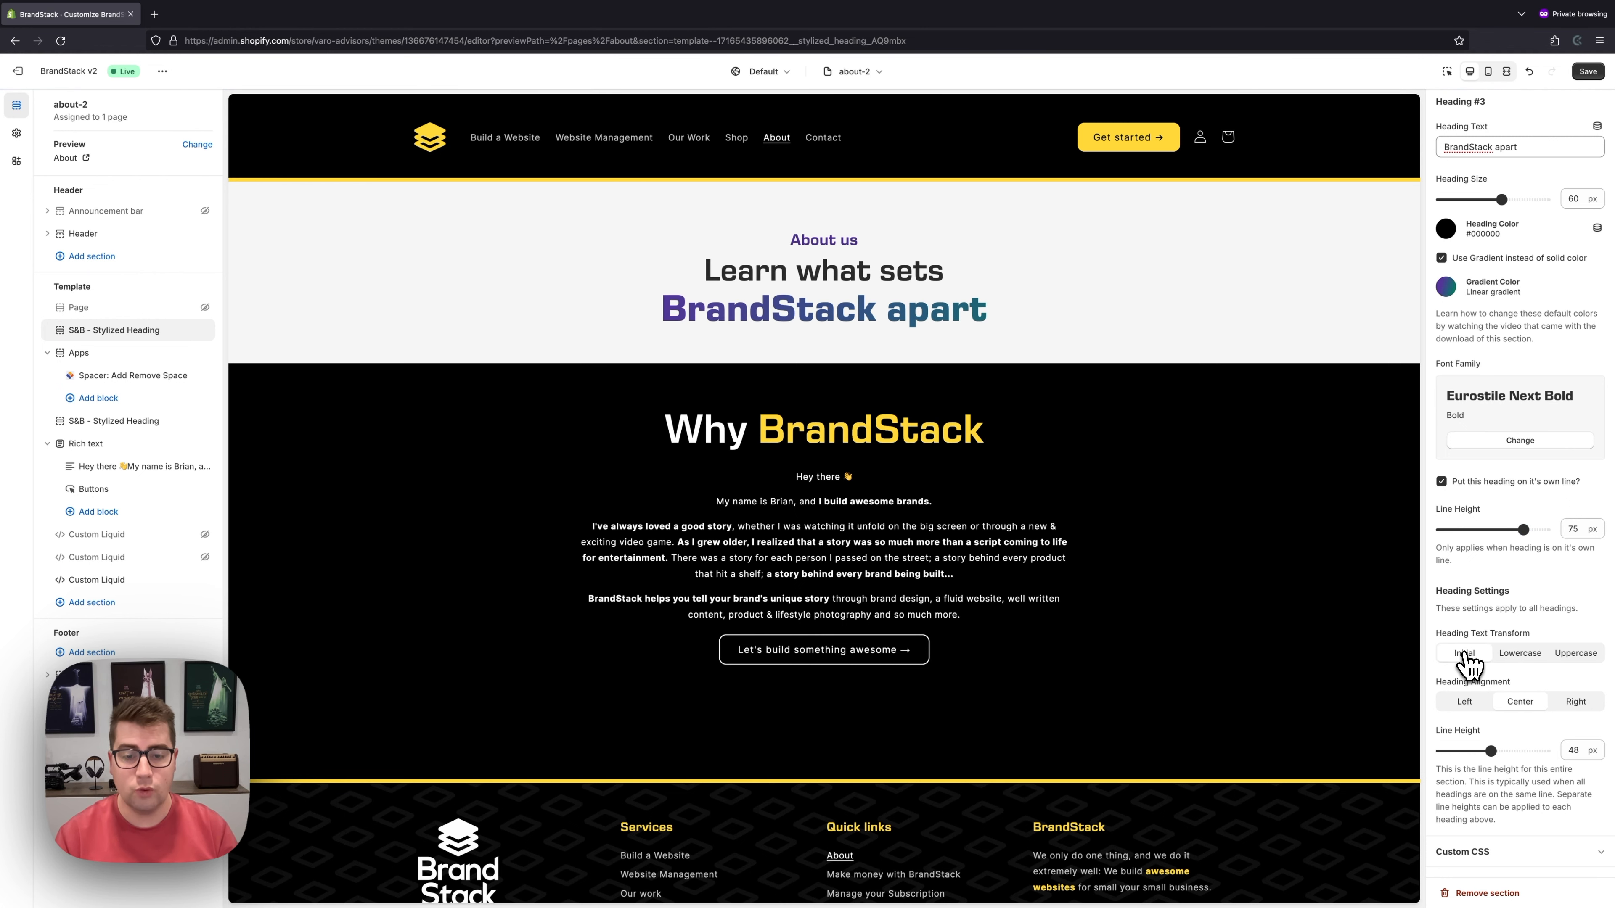
left_click(1521, 657)
left_click(1579, 656)
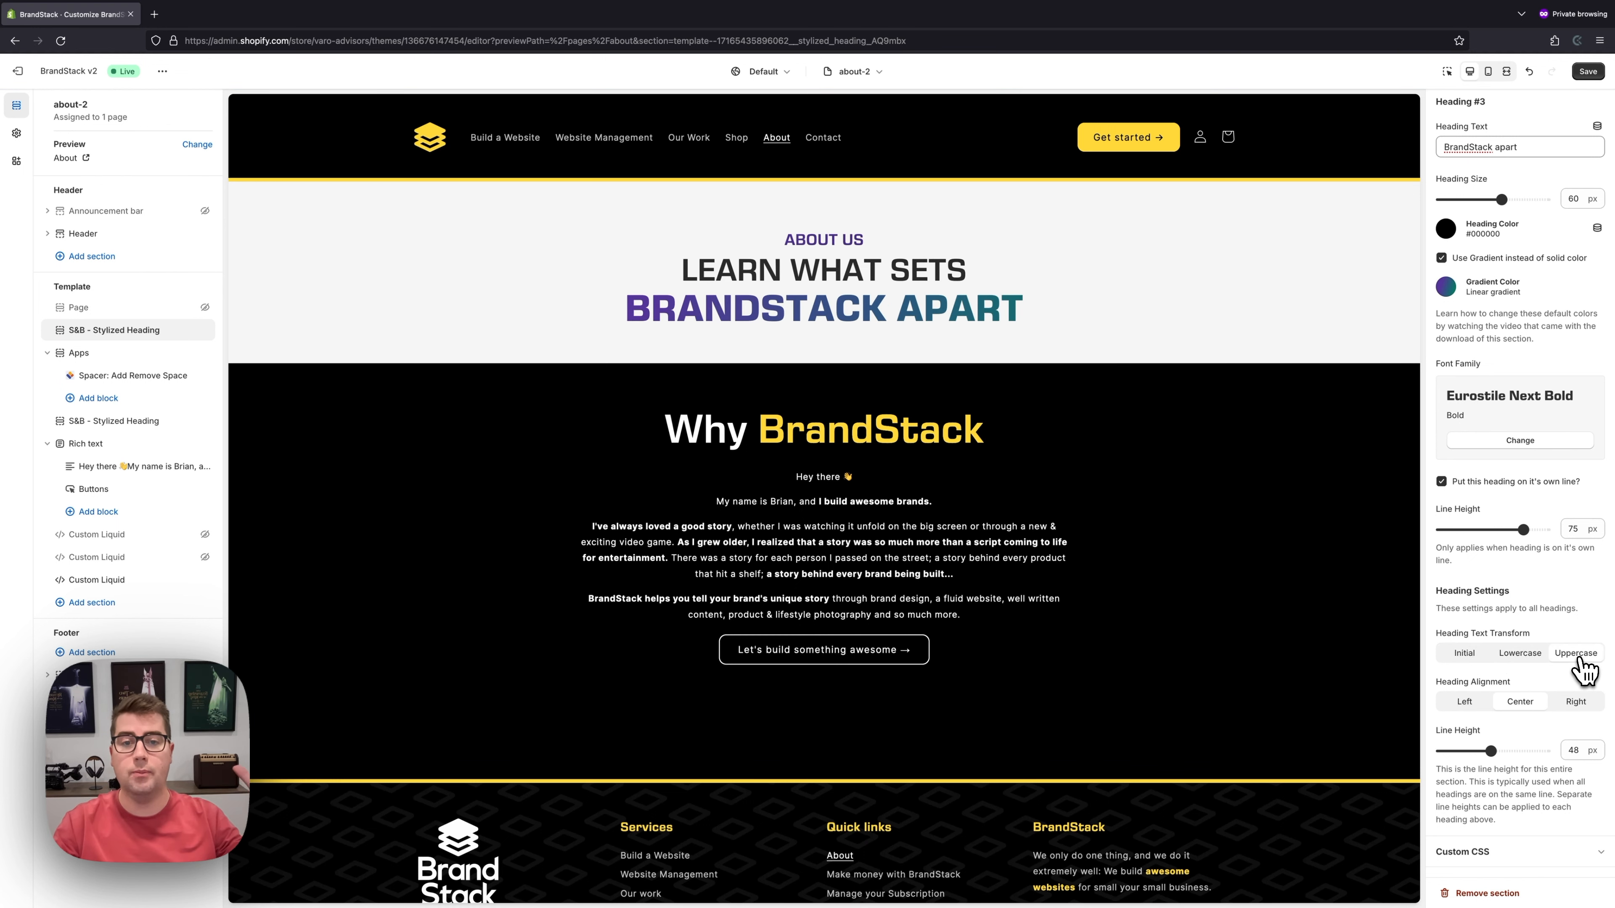
left_click(1465, 655)
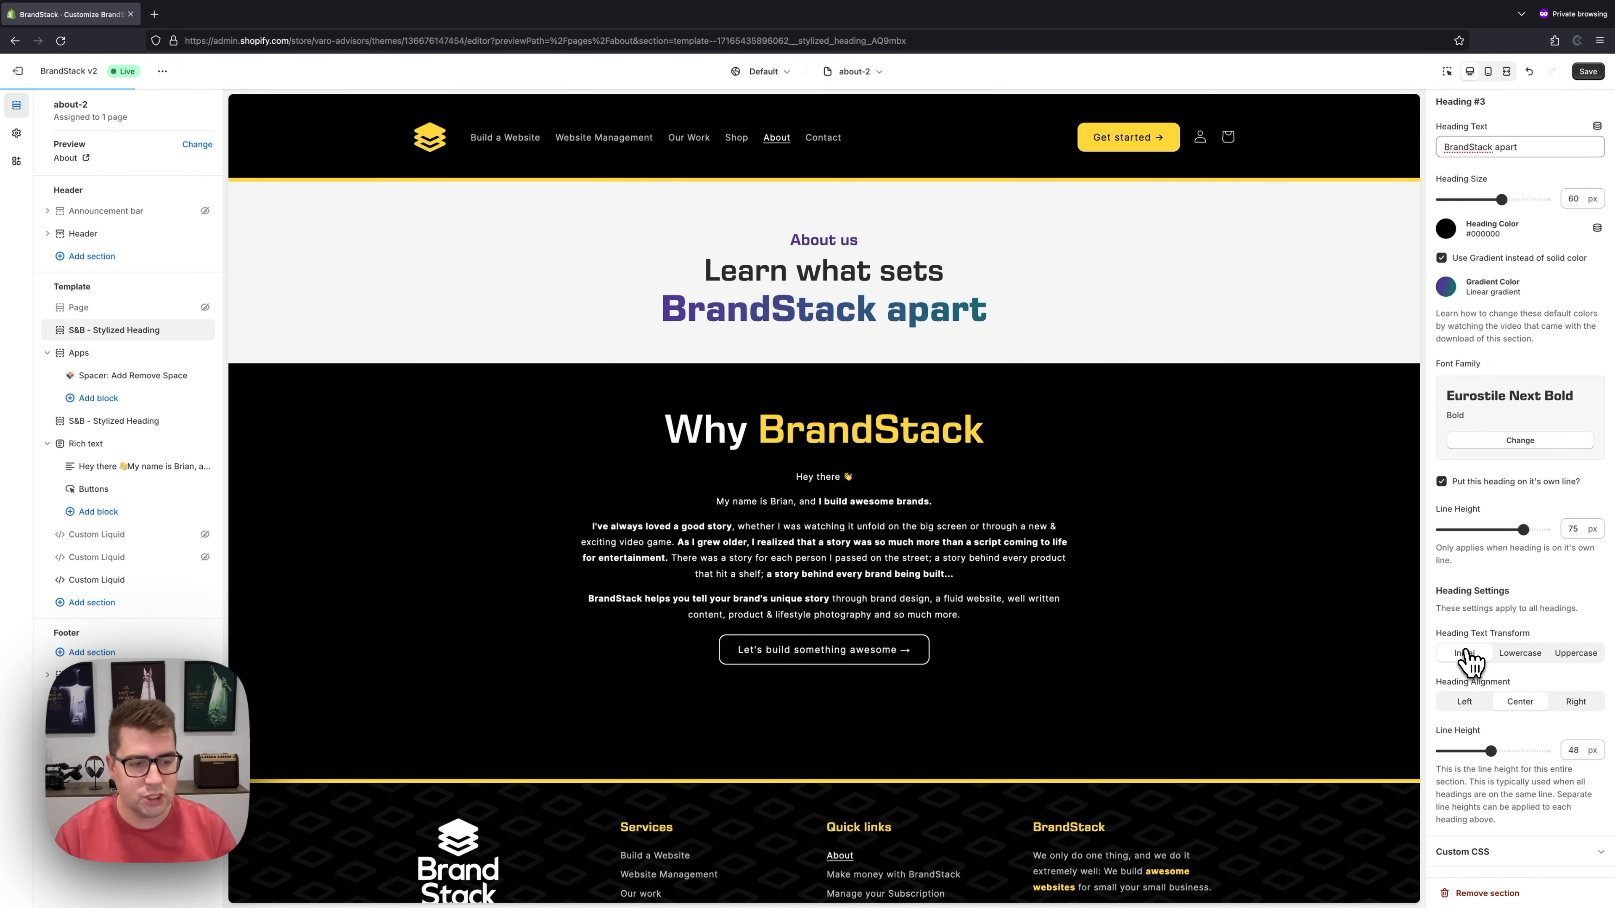
- Keep the heading lines centered and raise the section line height to 55 px
left_click(1465, 703)
left_click(1523, 703)
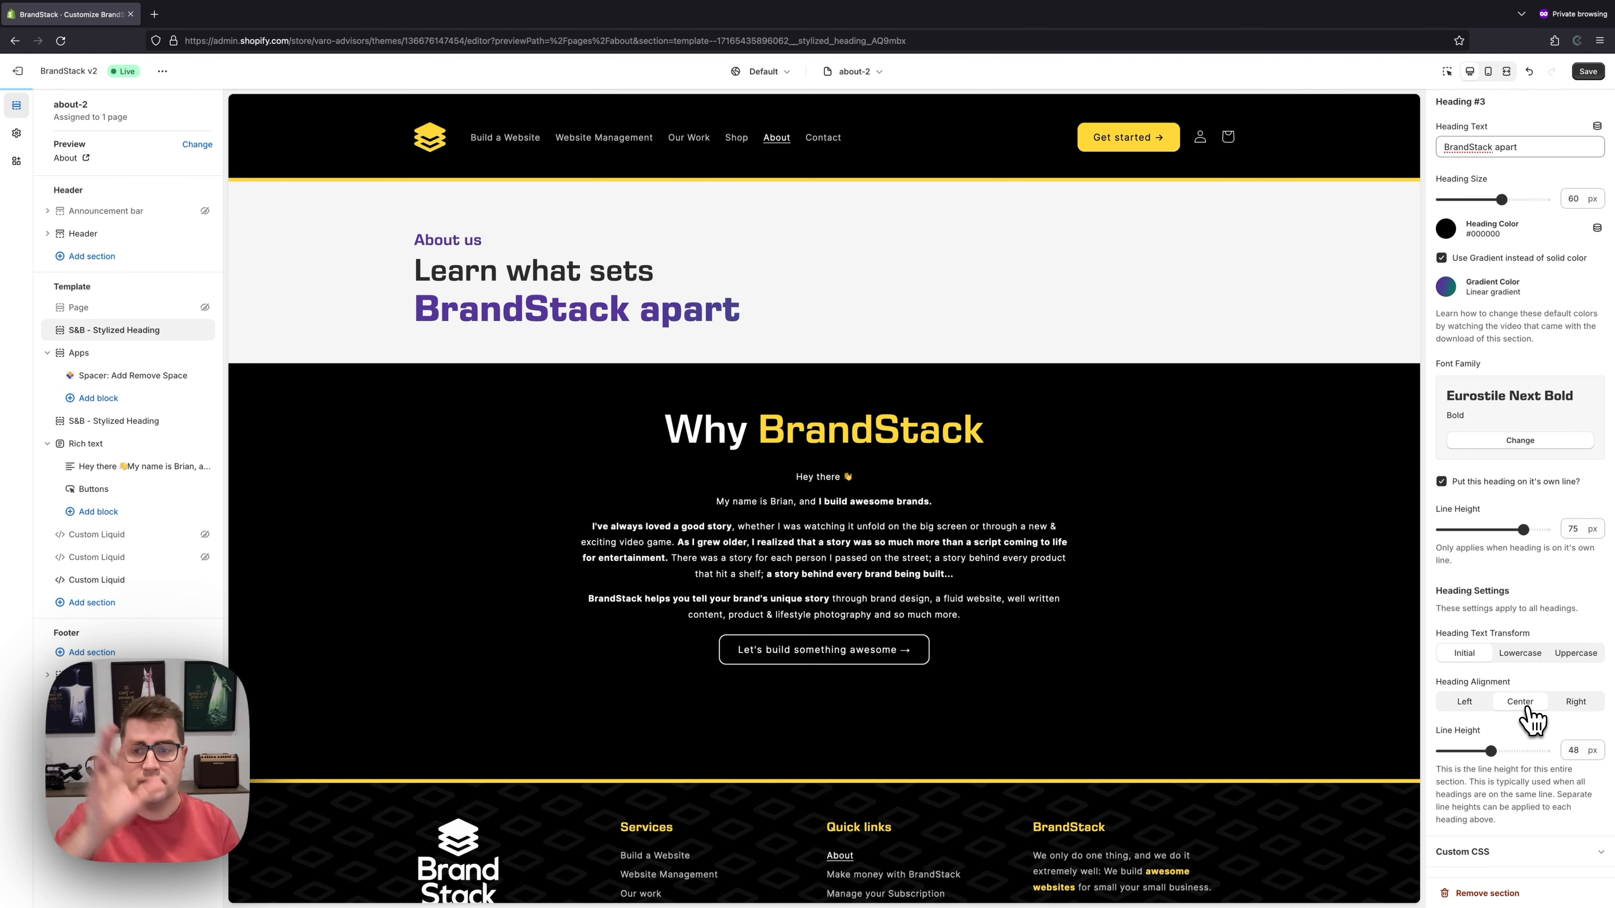
left_click(1573, 704)
left_click(1522, 703)
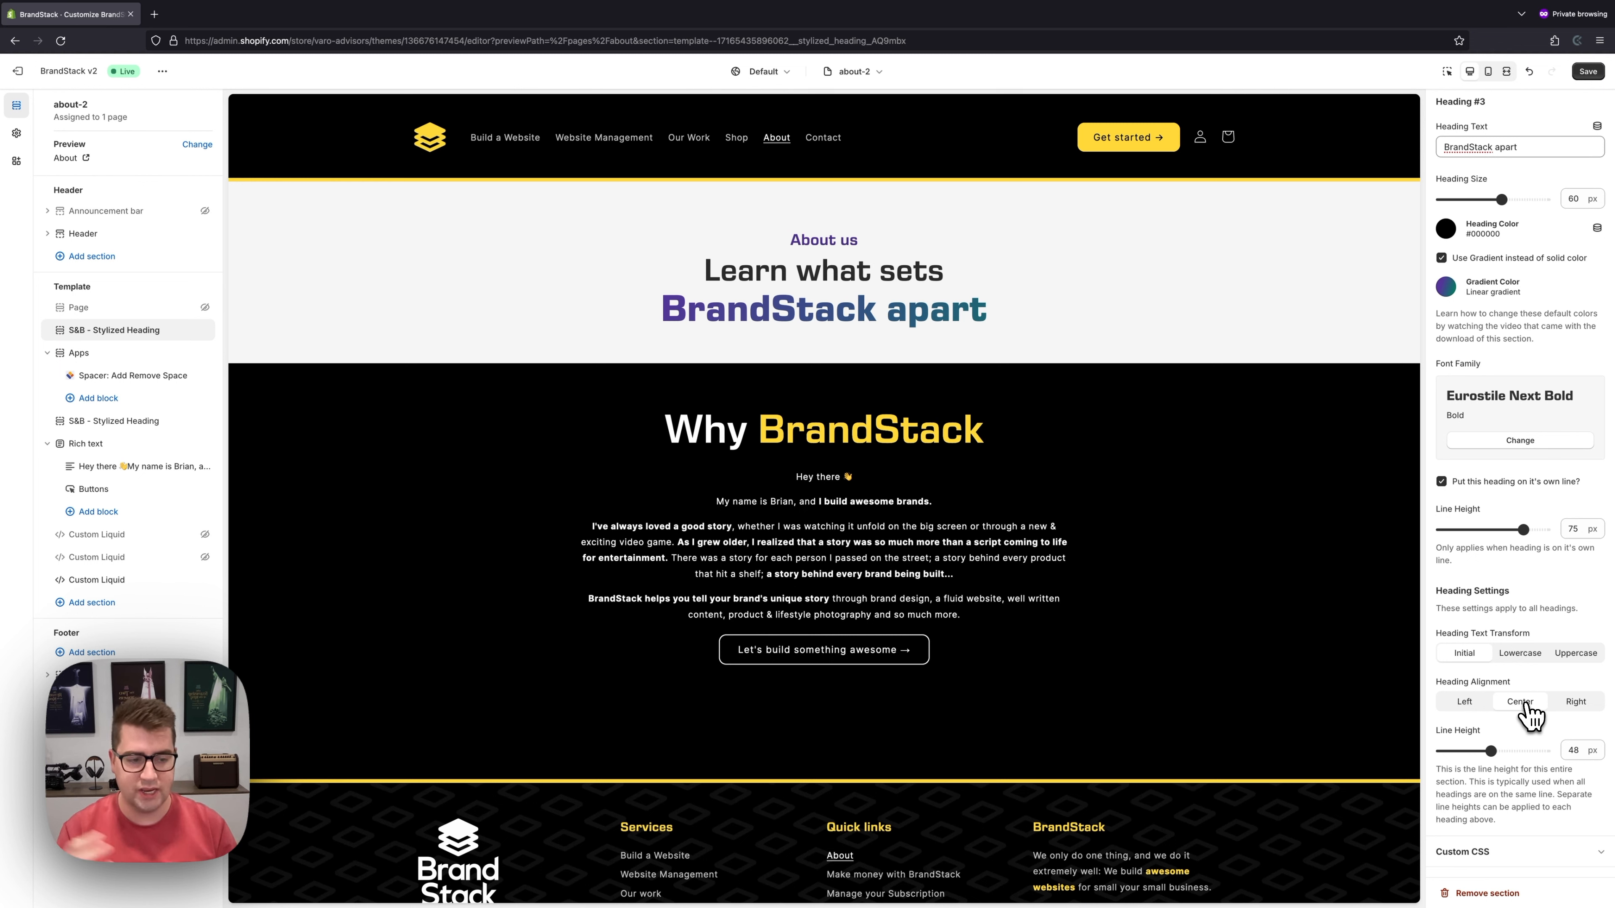
mouse_move(1505, 751)
left_mouse_down()
mouse_move(1539, 751)
mouse_move(1466, 754)
mouse_move(1500, 754)
left_mouse_up()
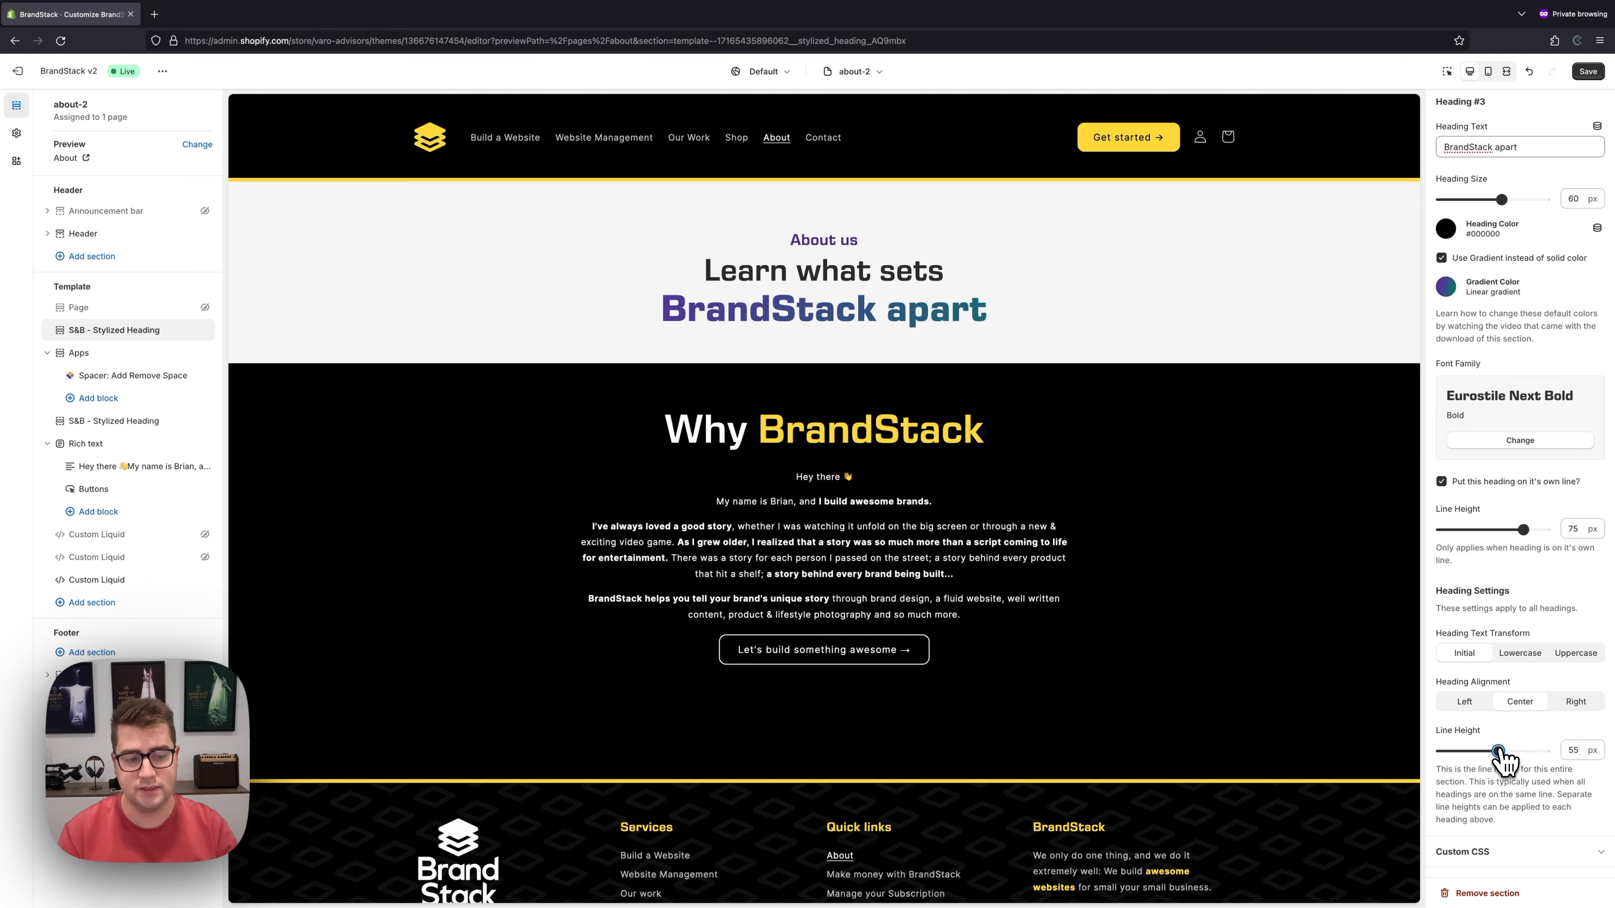
- Take About us, Learn what sets and BrandStack apart off their own lines
left_click(1518, 482)
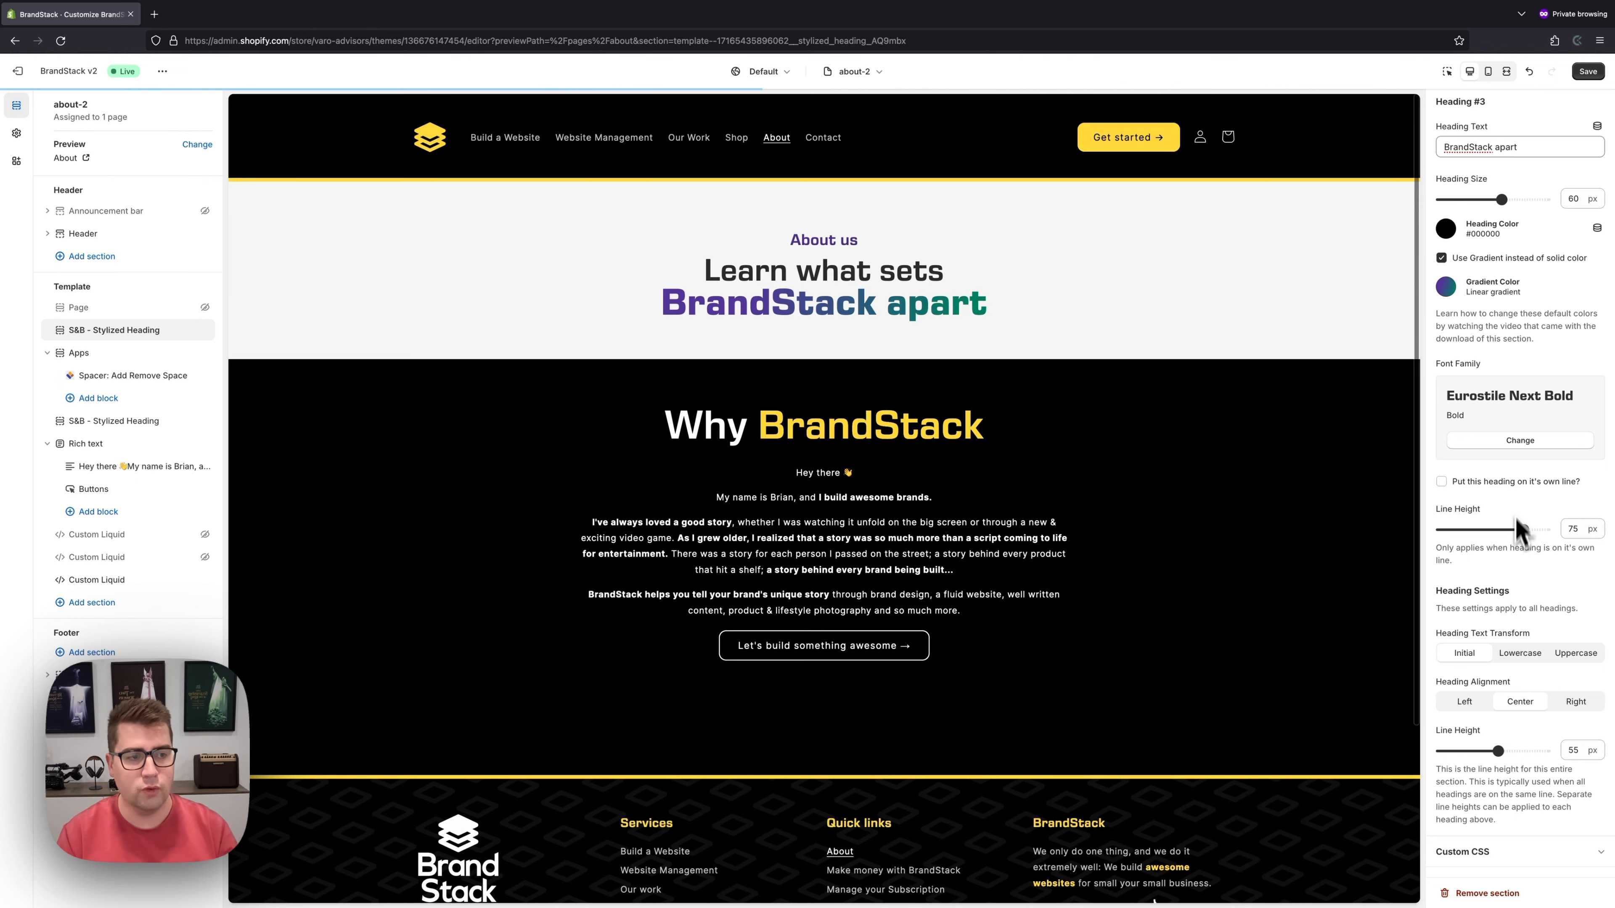
scroll(1499, 361, "up", 5)
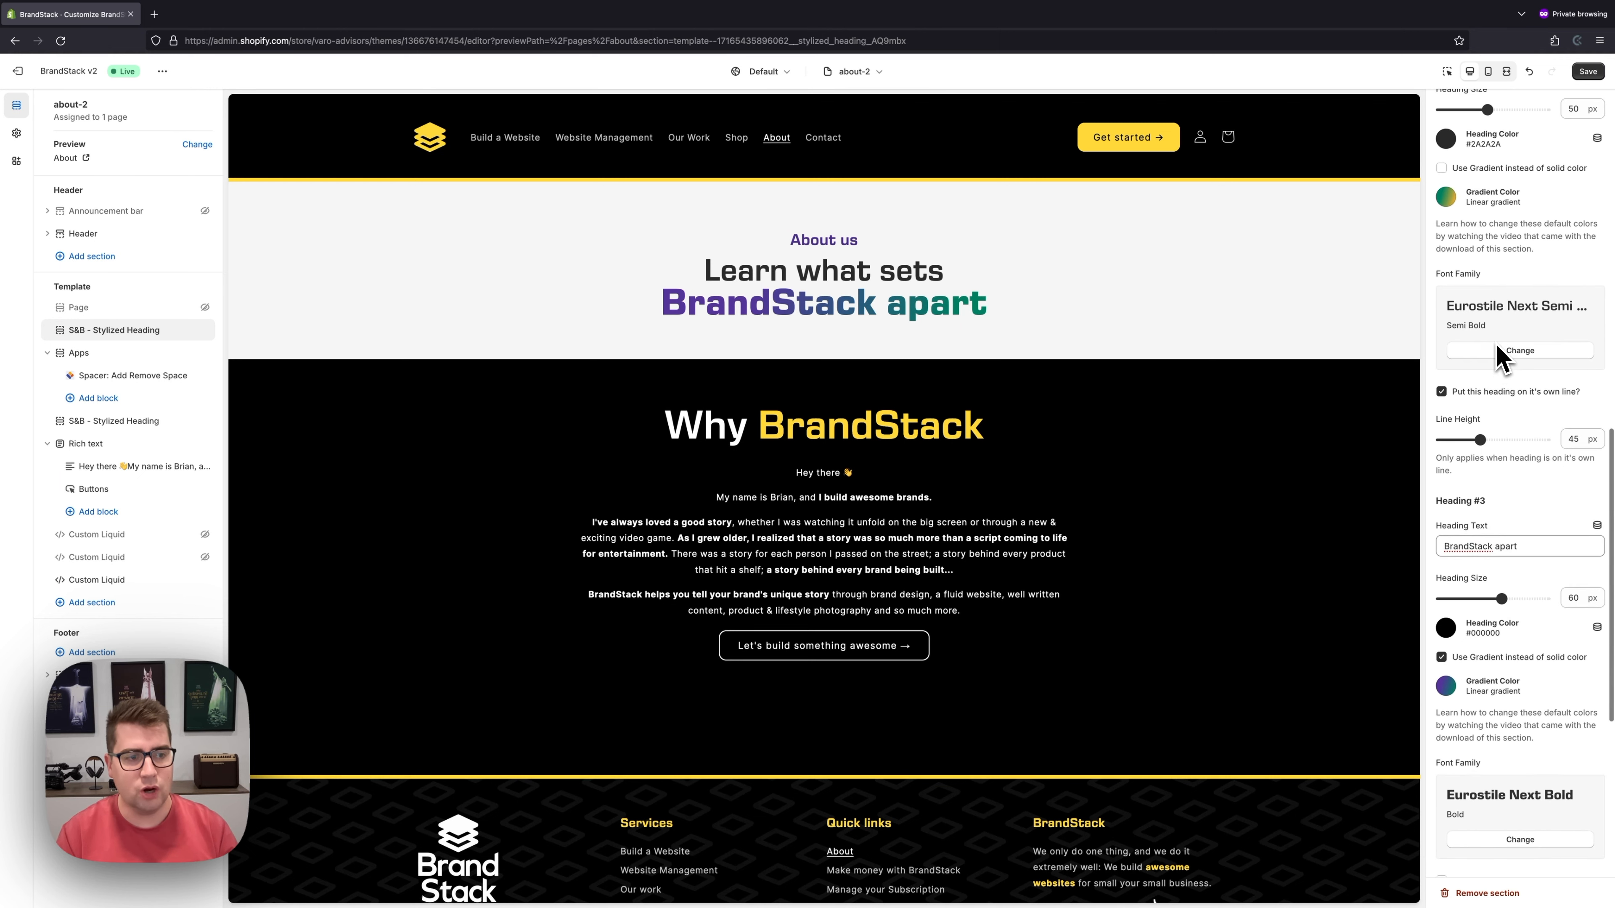
left_click(1495, 389)
scroll(1503, 421, "up", 5)
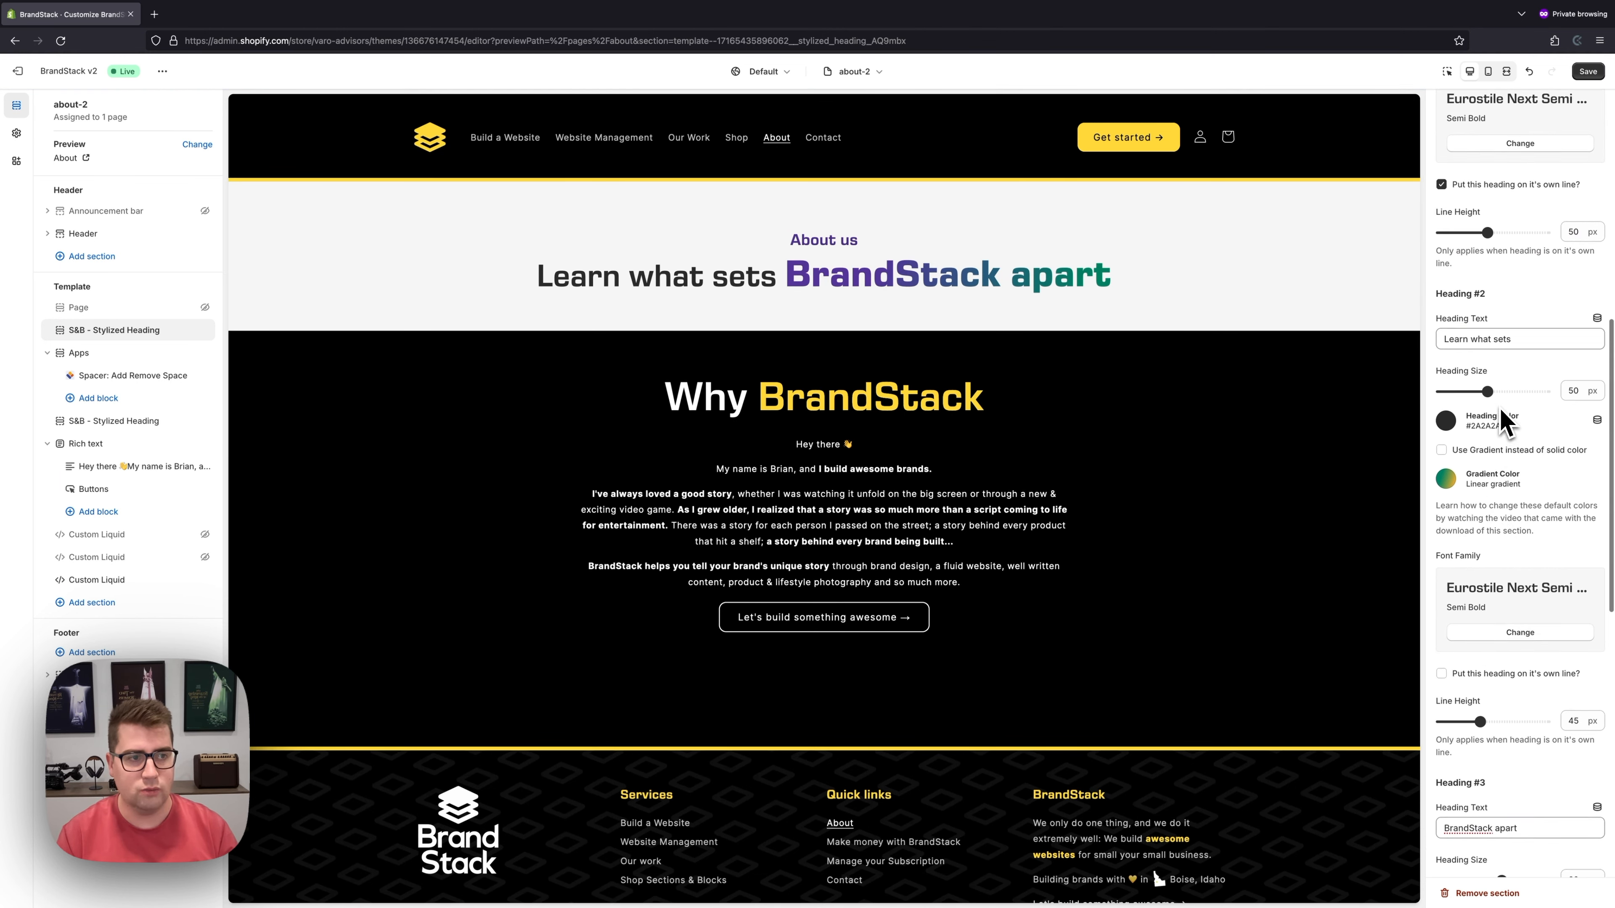
left_click(1495, 188)
- Set the section line height to 45 px in the mobile preview
scroll(1540, 333, "down", 8)
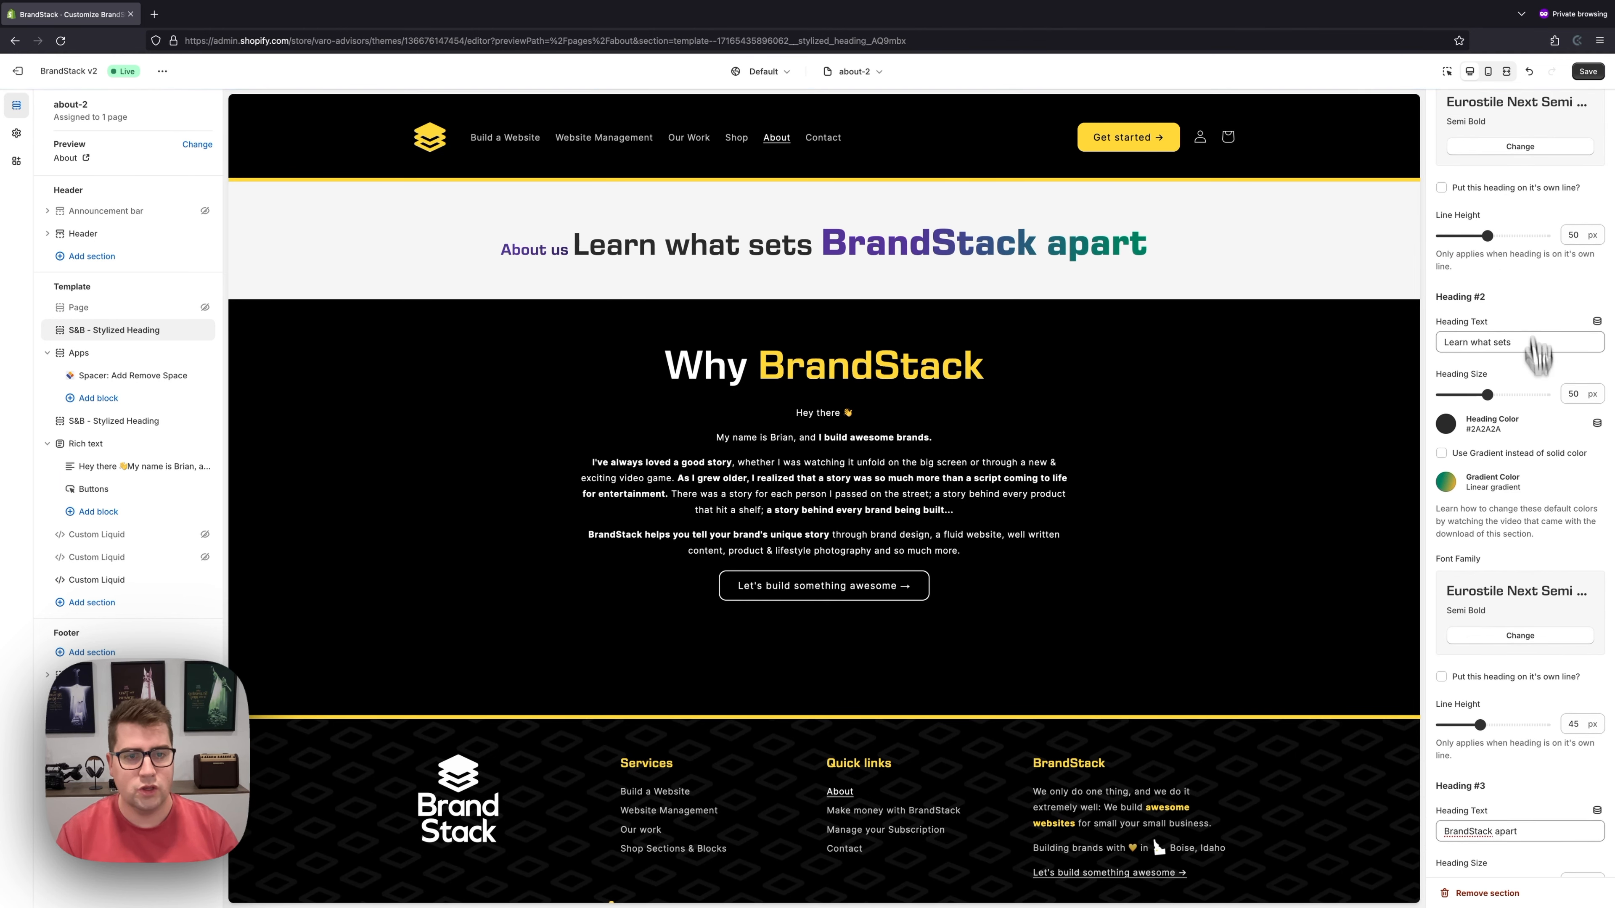
scroll(1542, 432, "down", 4)
mouse_move(1514, 751)
left_mouse_down()
mouse_move(1539, 751)
mouse_move(1501, 751)
left_mouse_up()
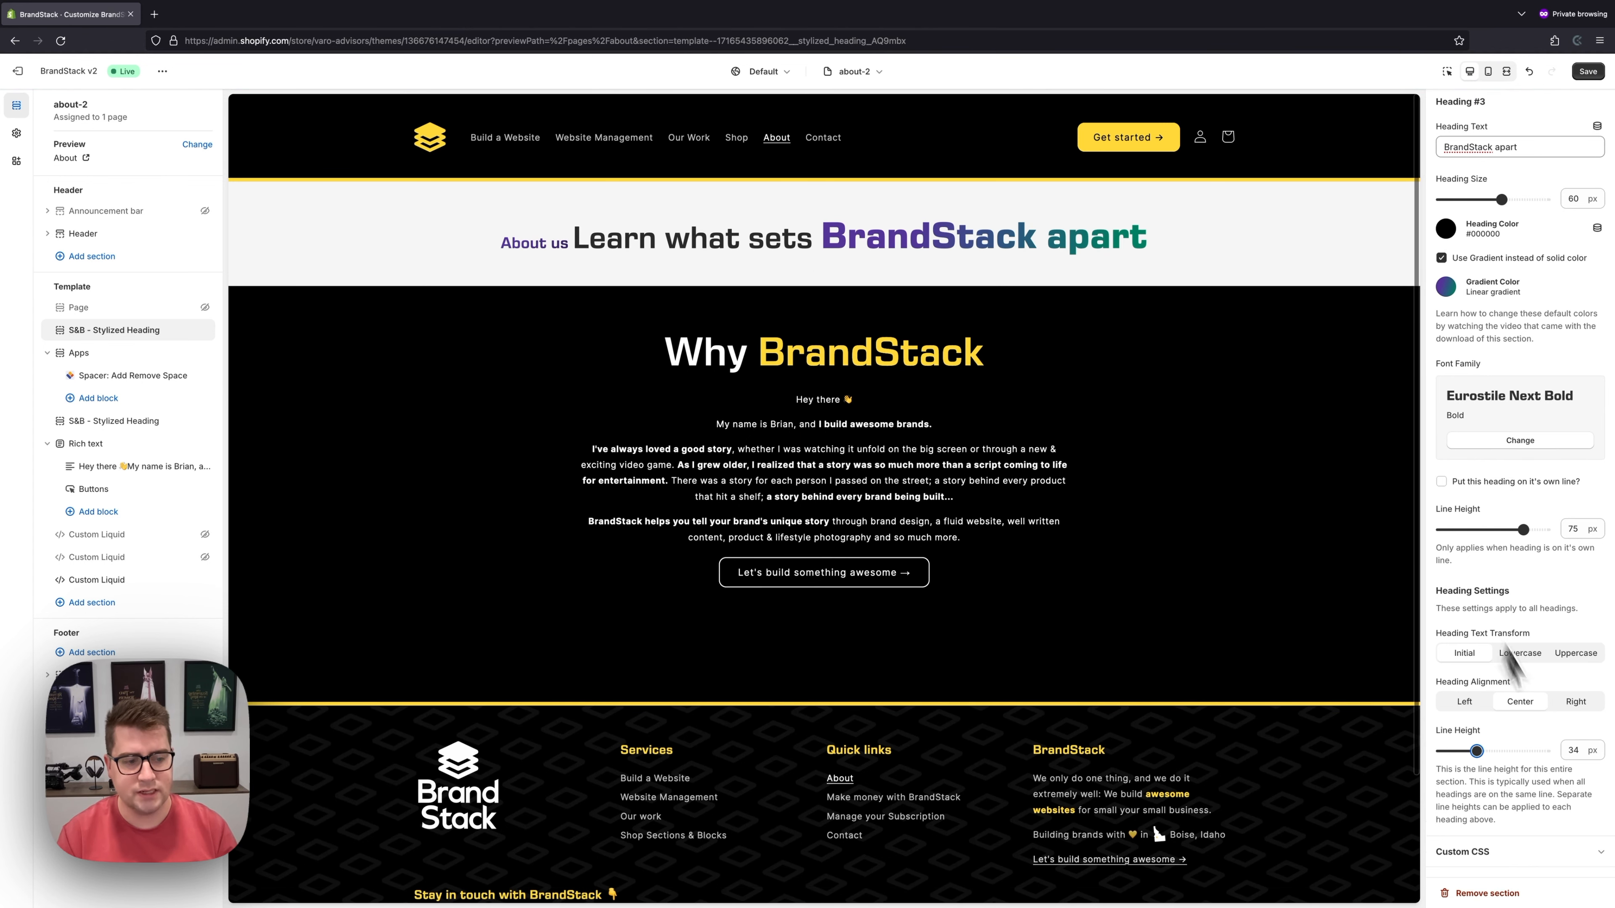
left_click(1488, 70)
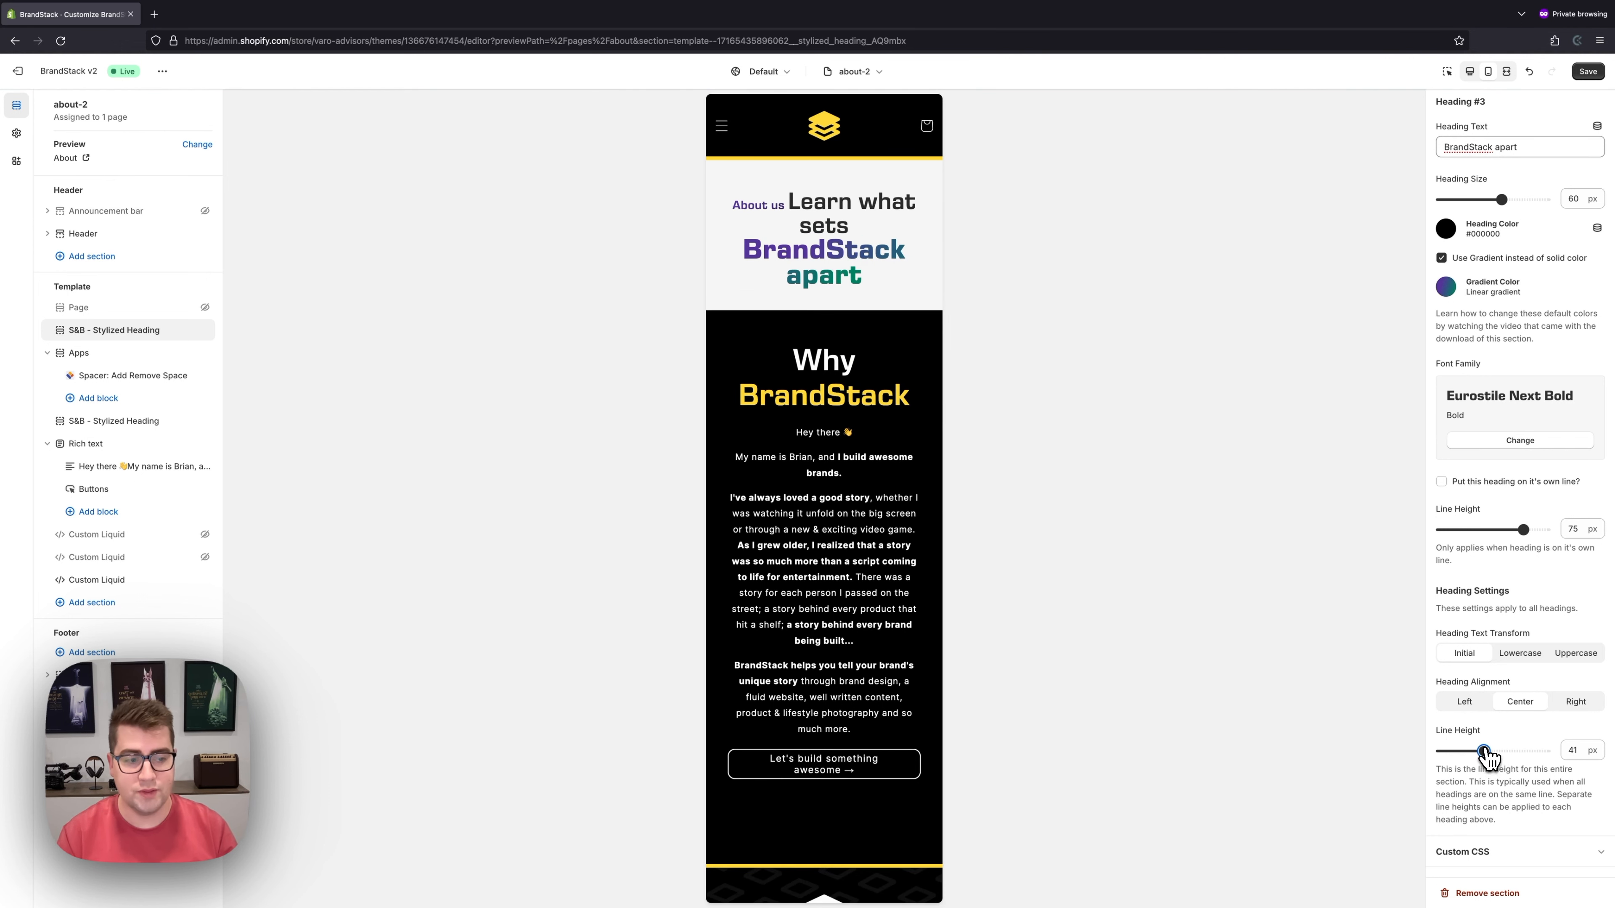
left_click_drag(1486, 751, 1490, 750)
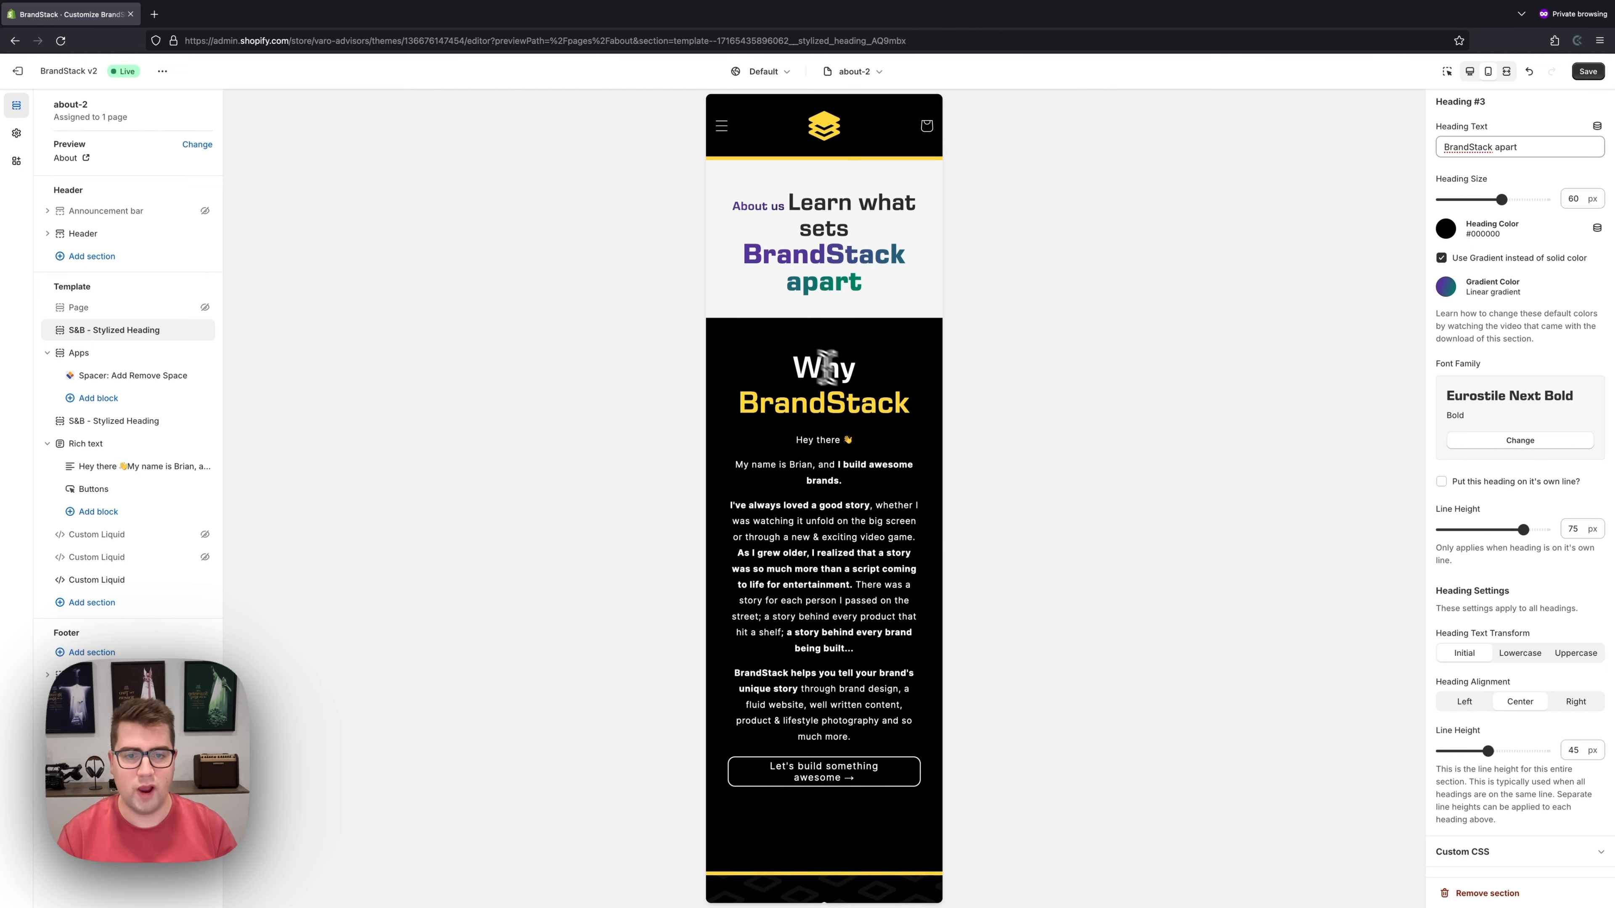
- Inspect the Why BrandStack heading section's settings in the desktop preview
left_click(115, 421)
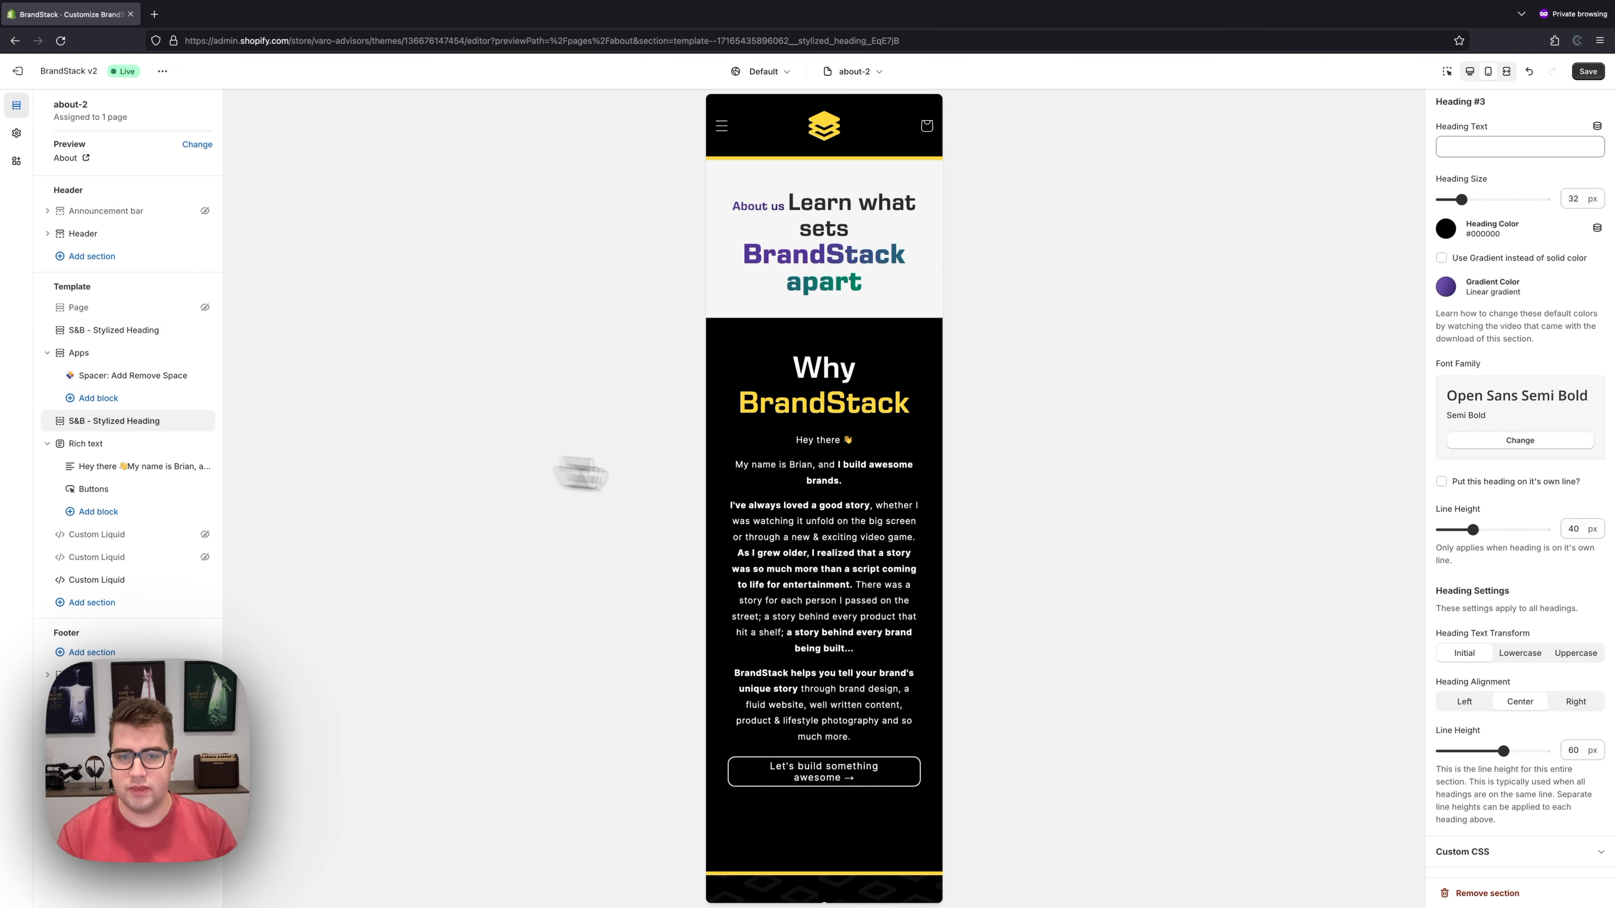
scroll(1501, 464, "down", 1)
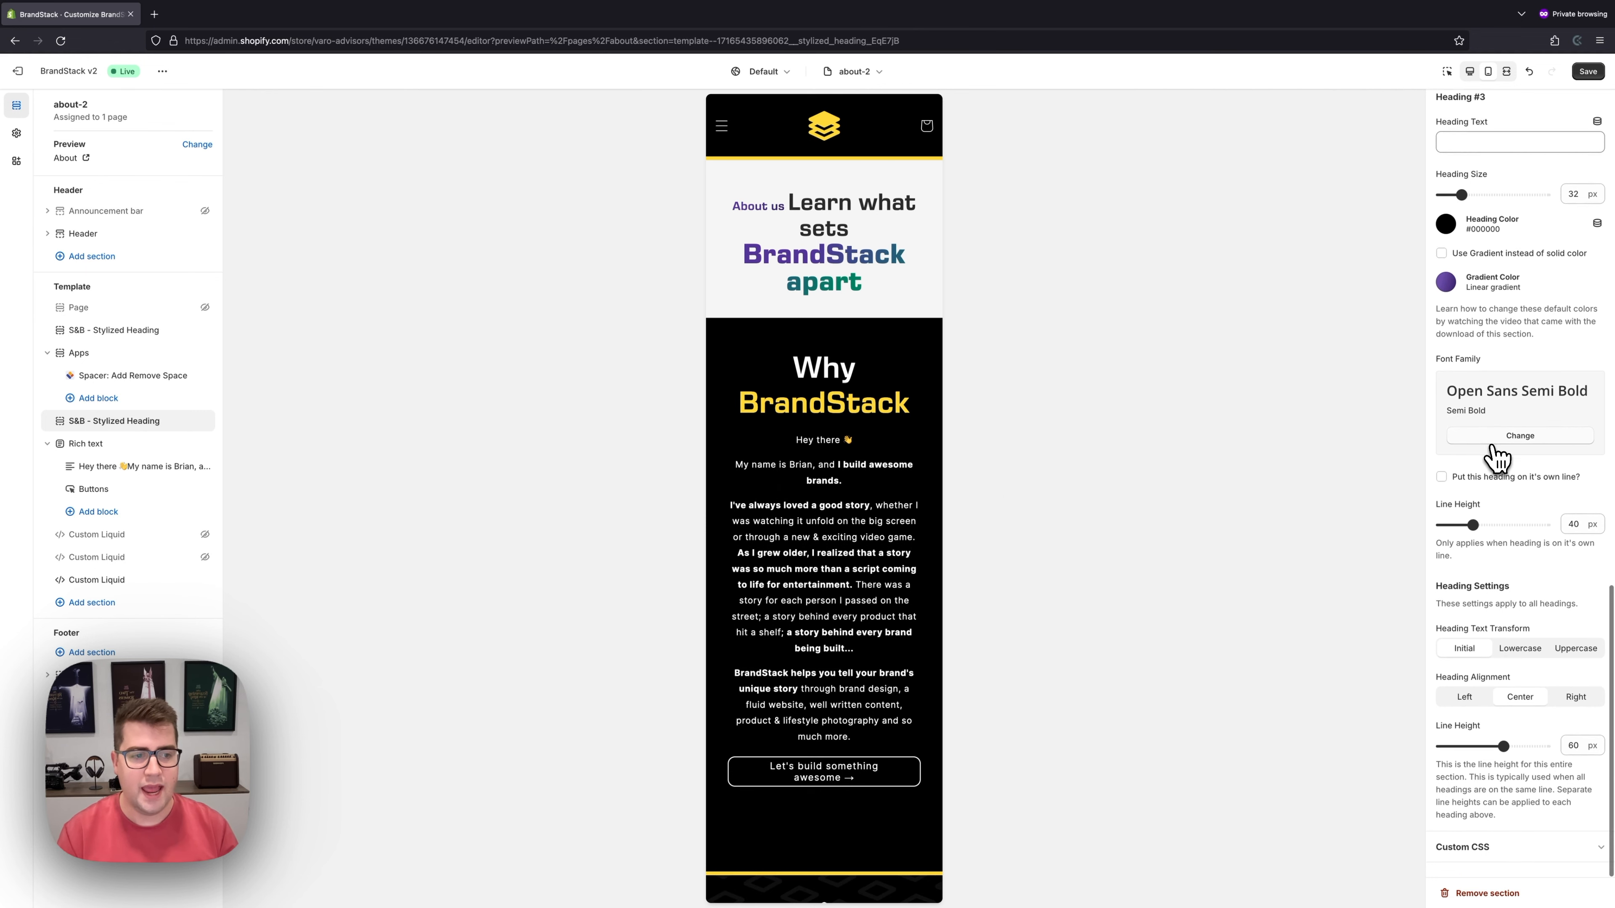
left_click(1470, 70)
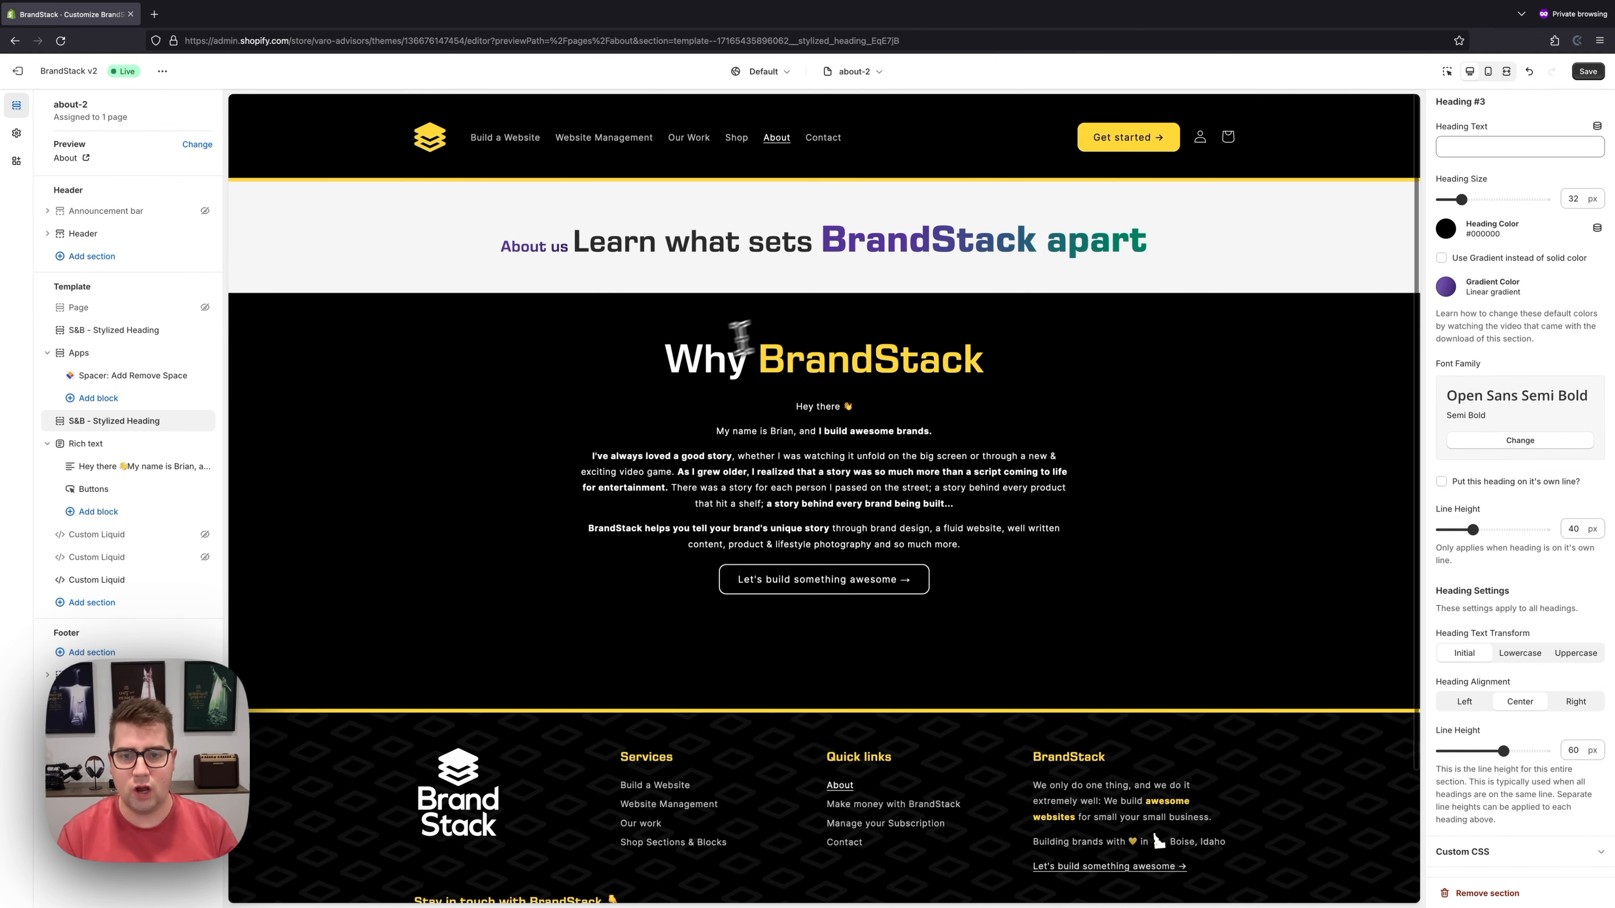
scroll(1542, 331, "up", 15)
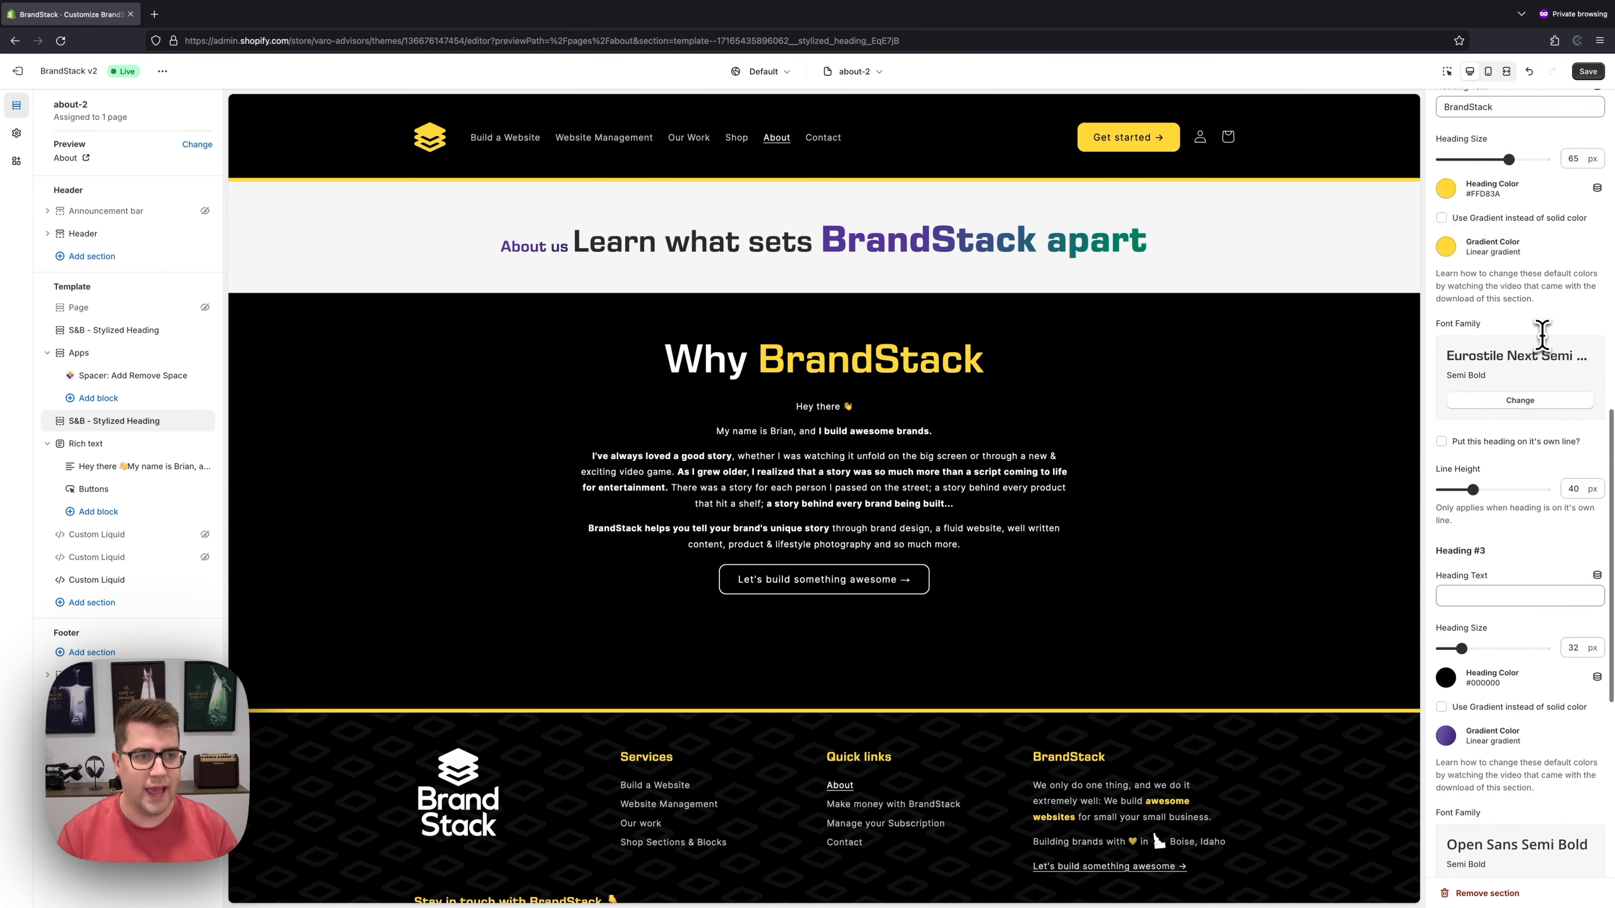
scroll(1542, 335, "down", 3)
double_click(1456, 386)
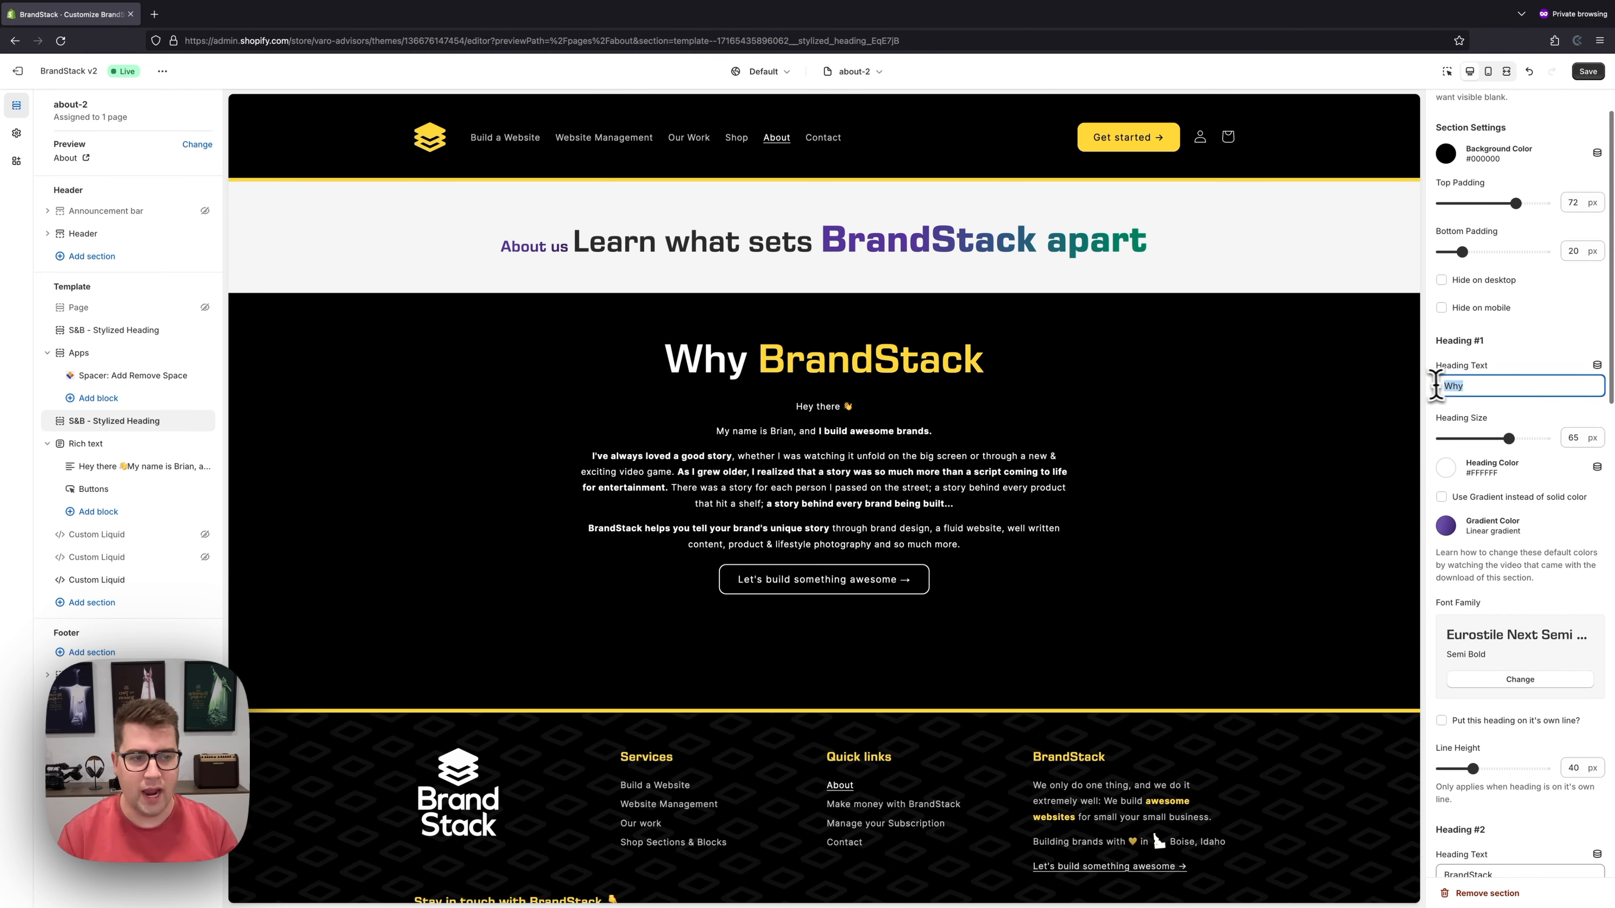
scroll(1516, 453, "down", 8)
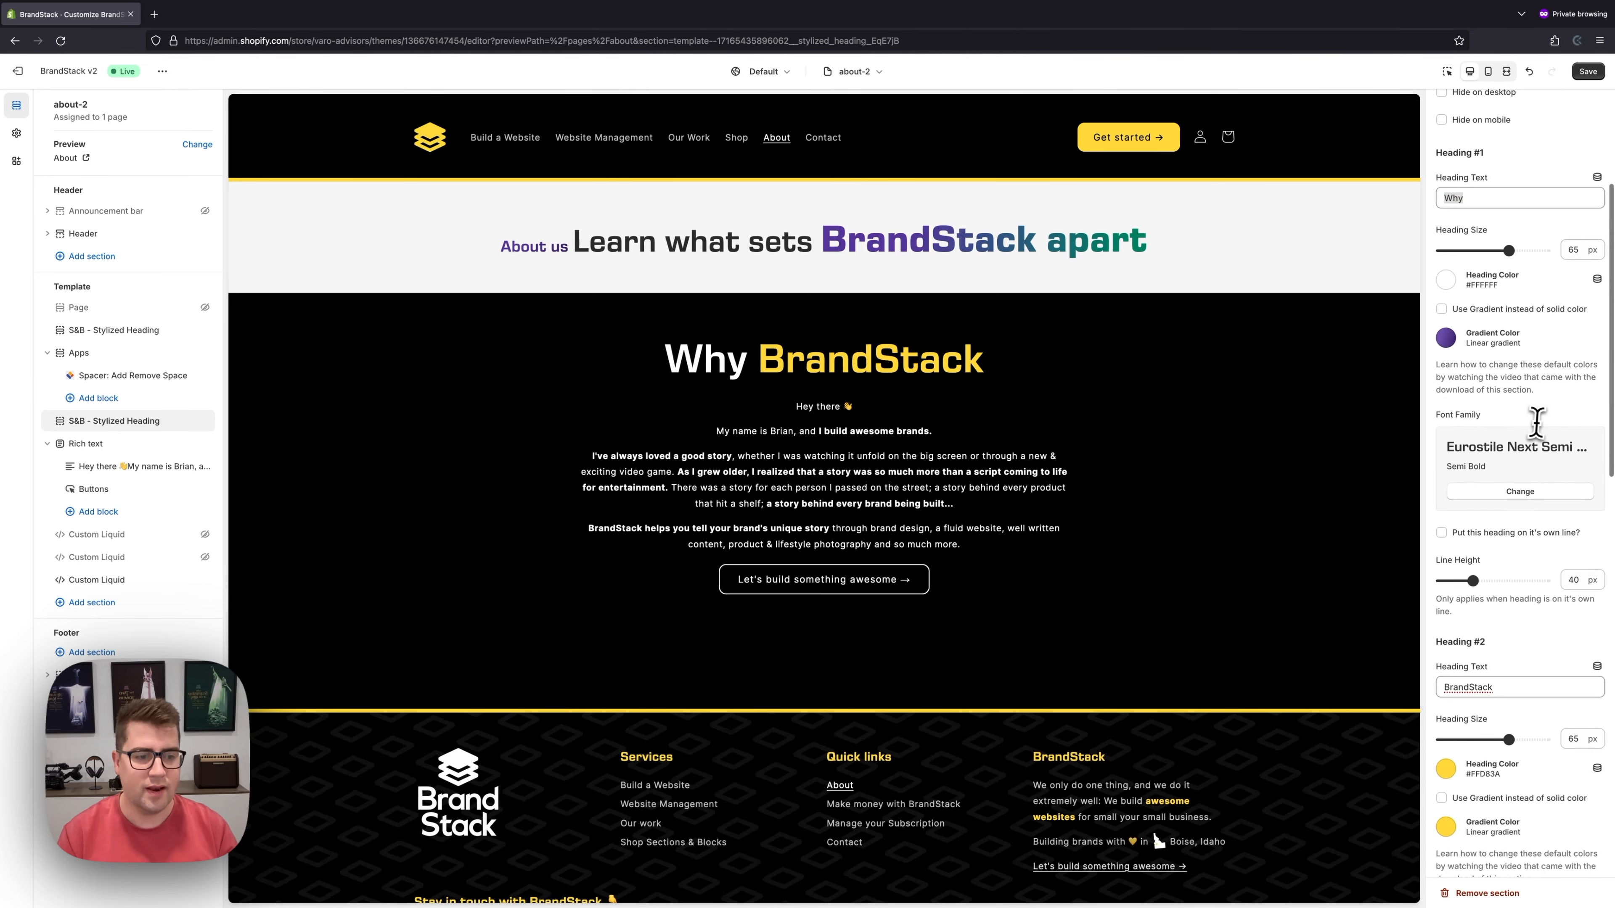
scroll(1517, 453, "down", 3)
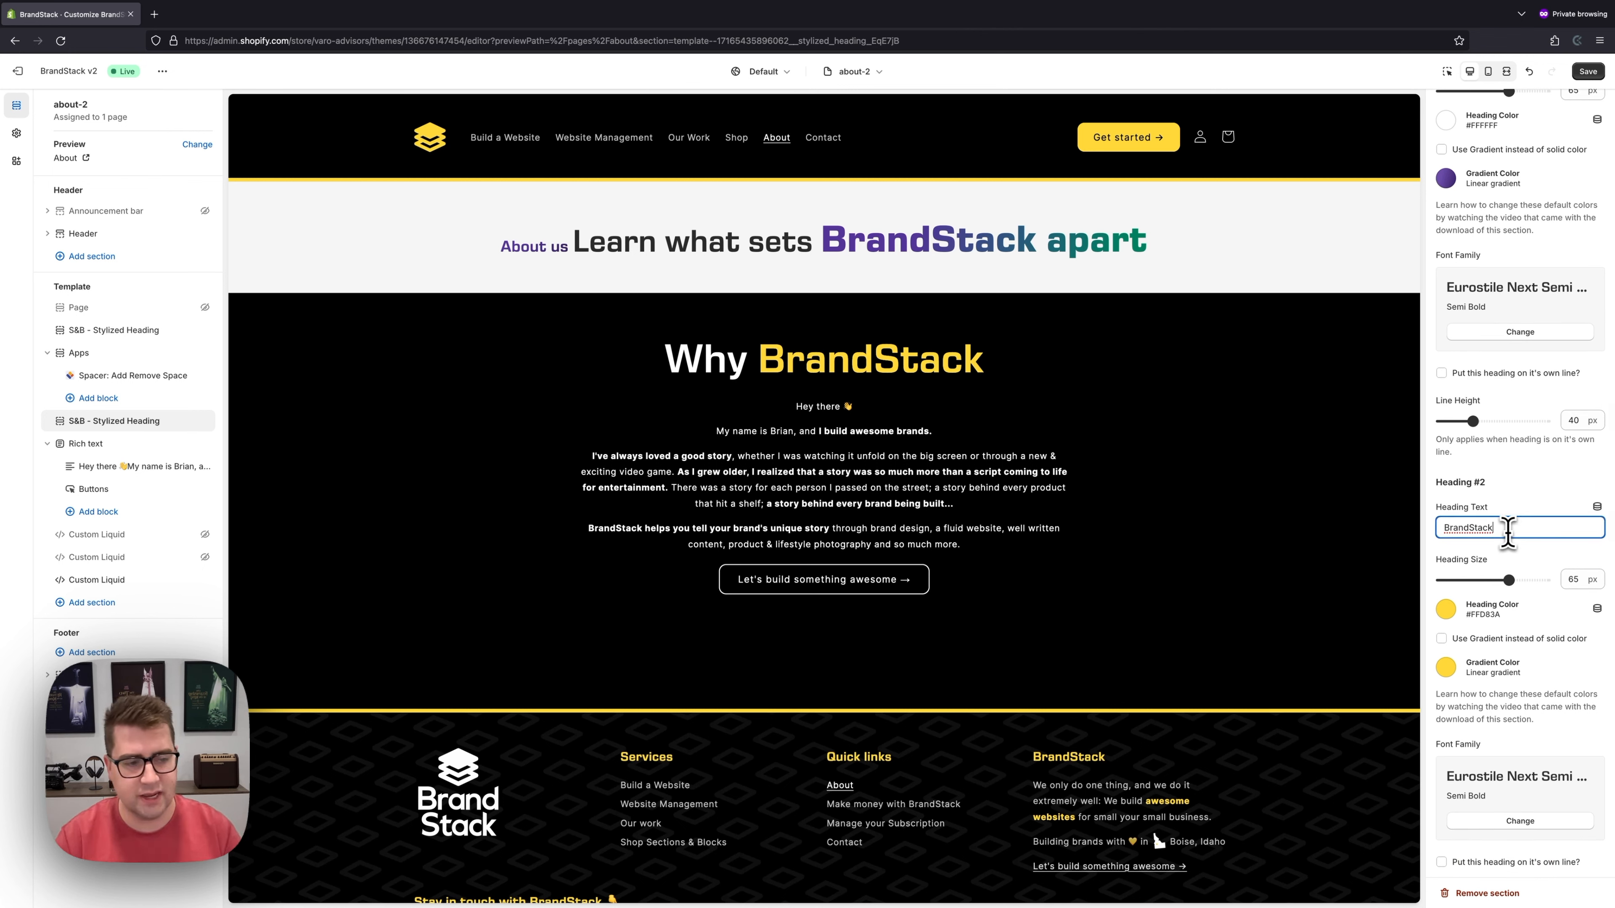
scroll(1510, 534, "down", 3)
scroll(1491, 621, "down", 1)
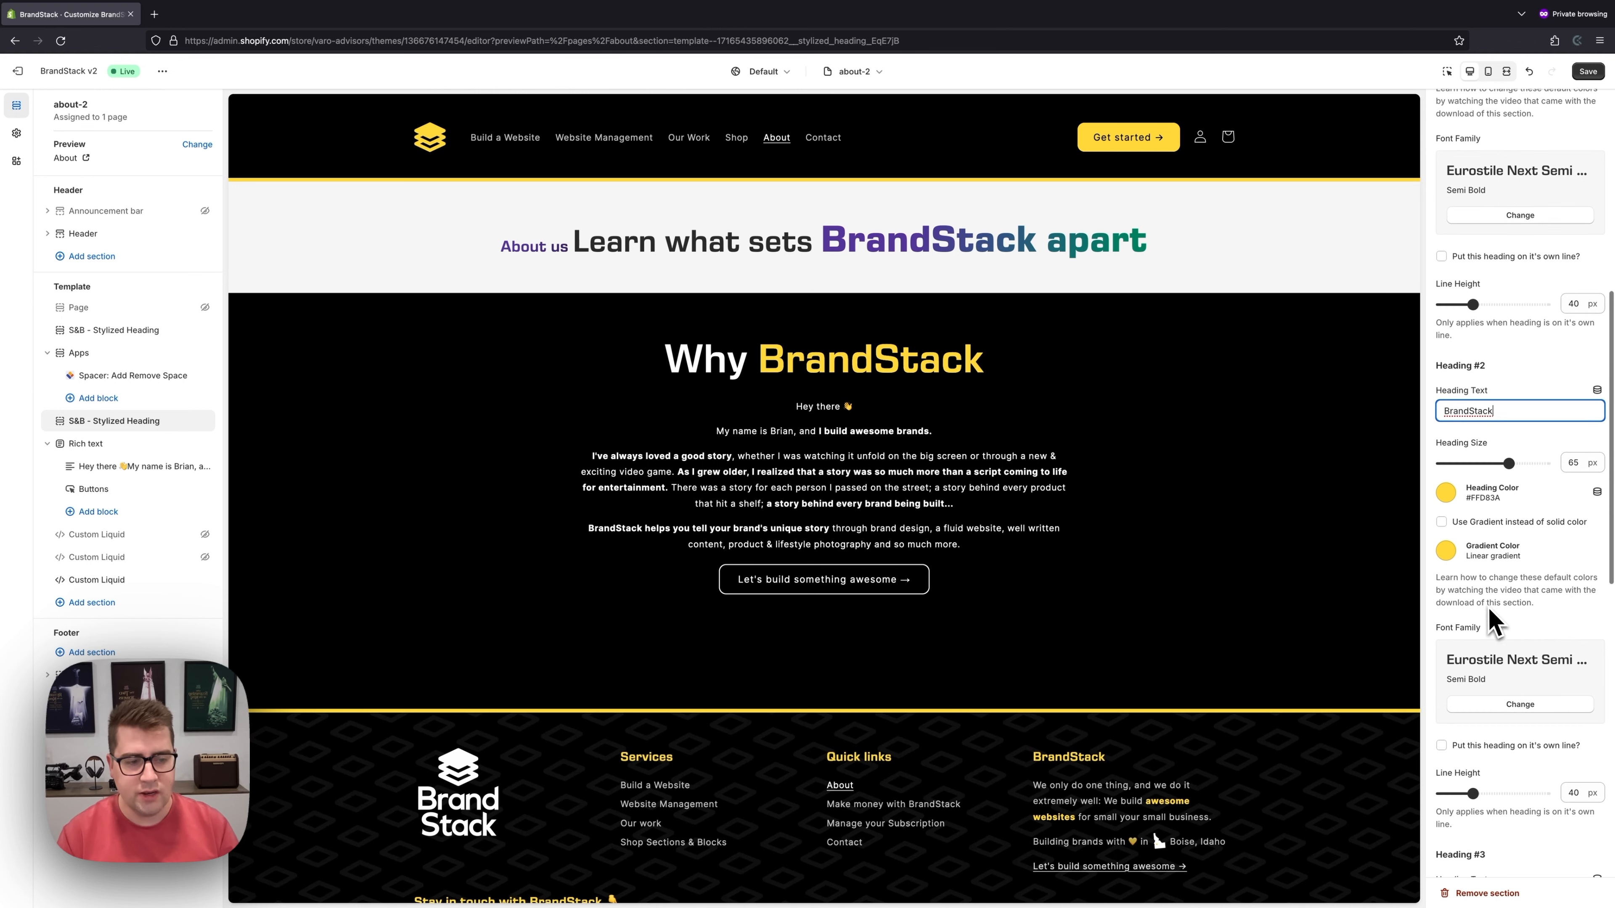
scroll(1462, 684, "down", 20)
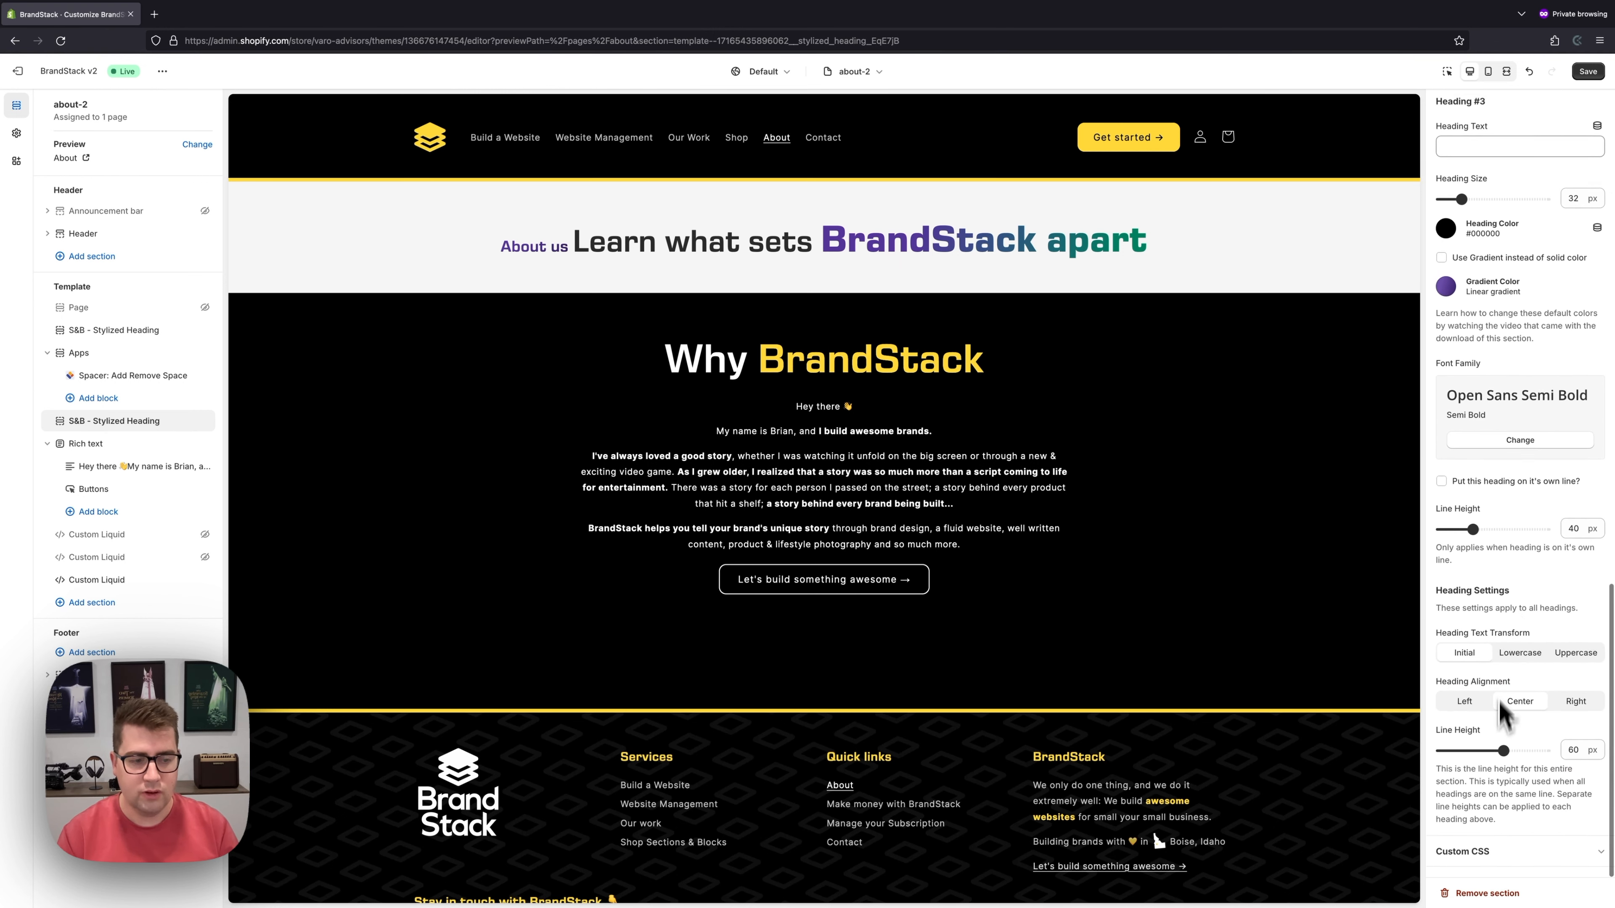
- Set the Why BrandStack line spacing to about 60 px, checking mobile and desktop
left_click_drag(1532, 752, 1504, 751)
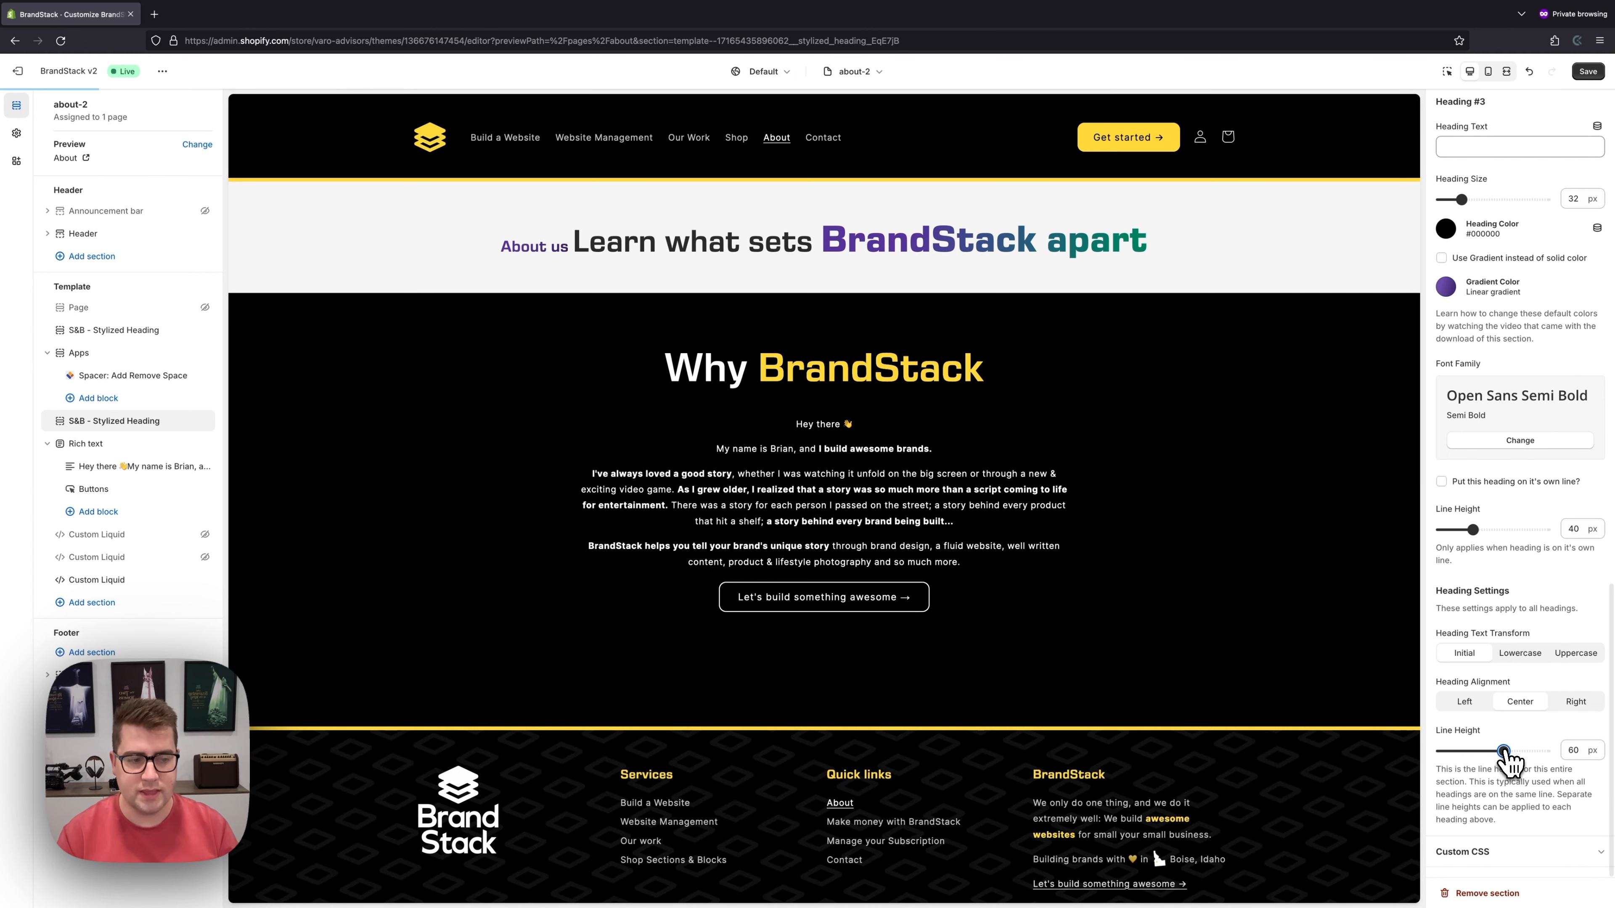
left_click(1488, 71)
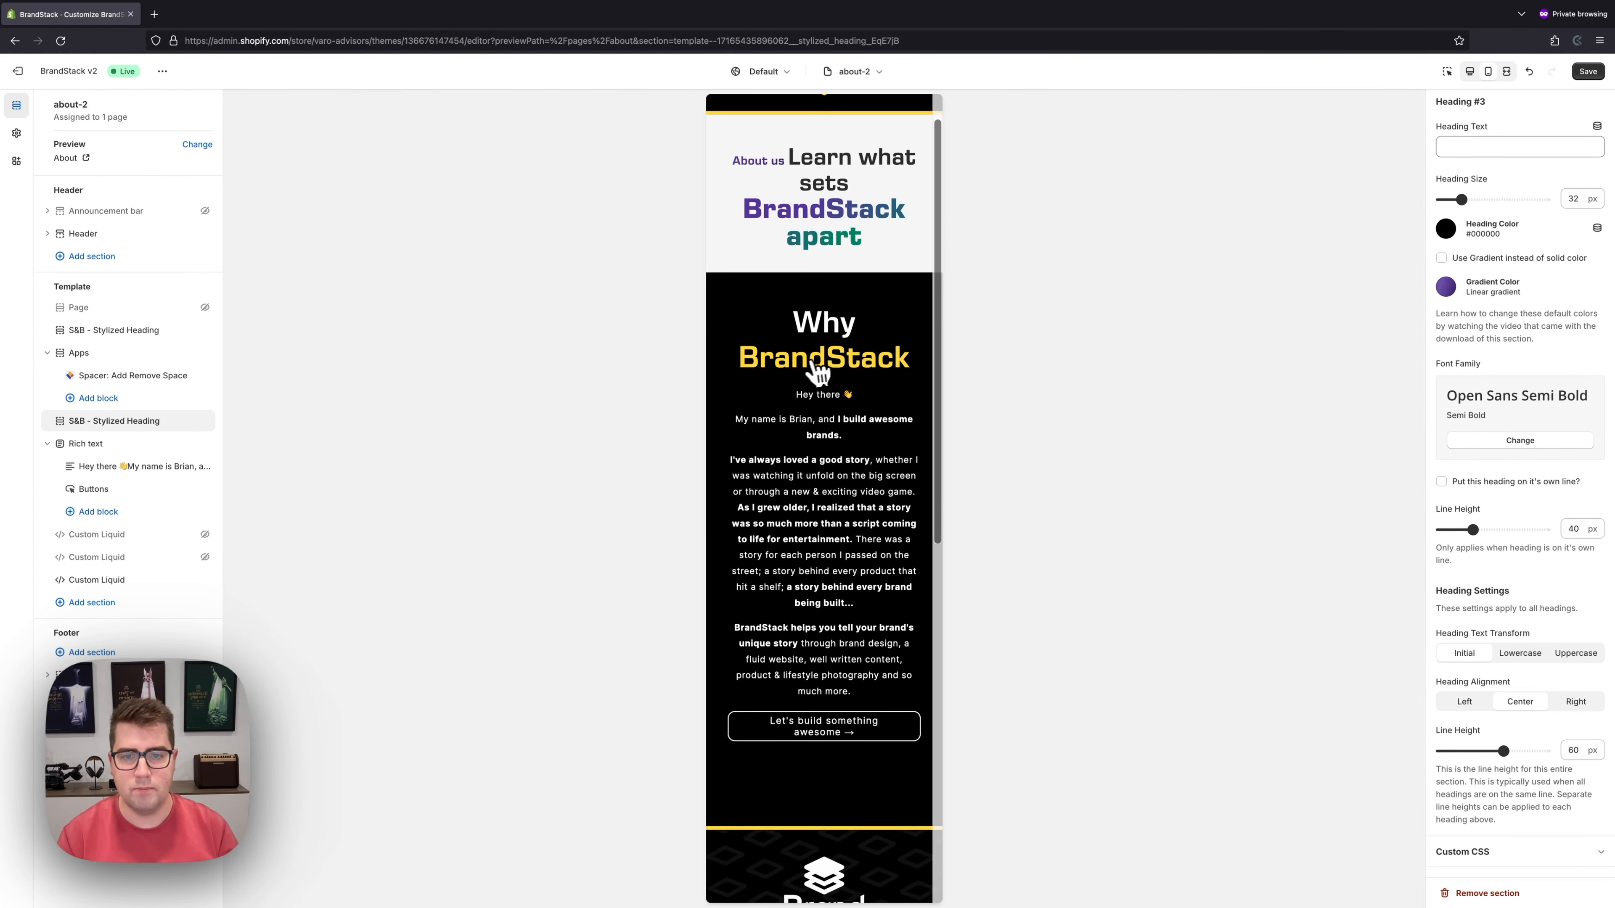
left_click_drag(1525, 755, 1507, 755)
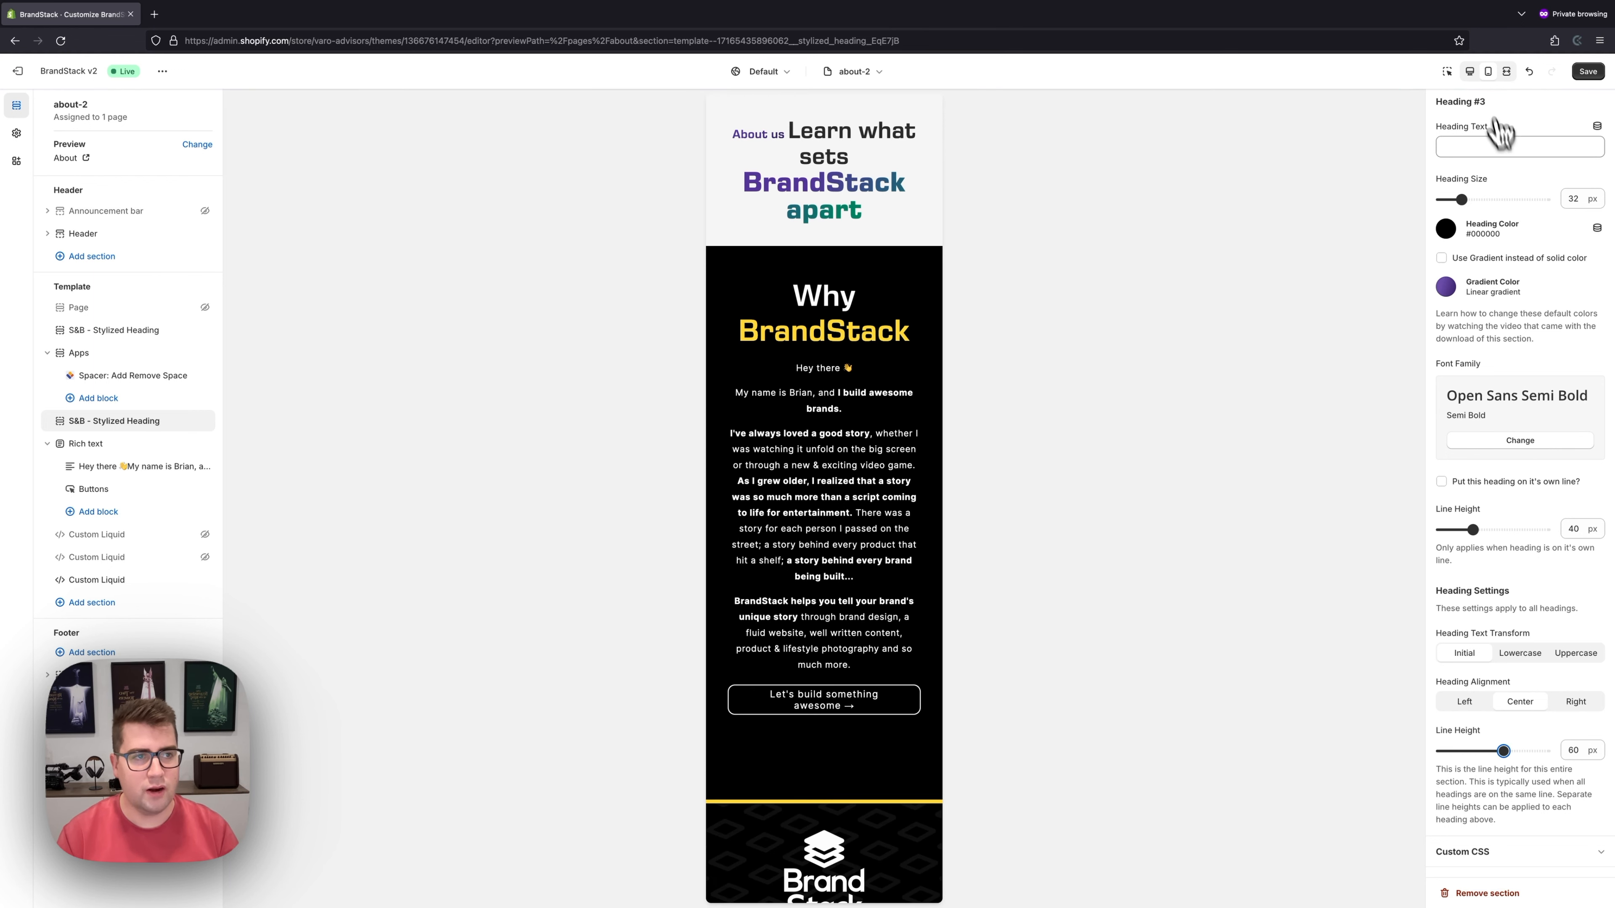
left_click(1472, 73)
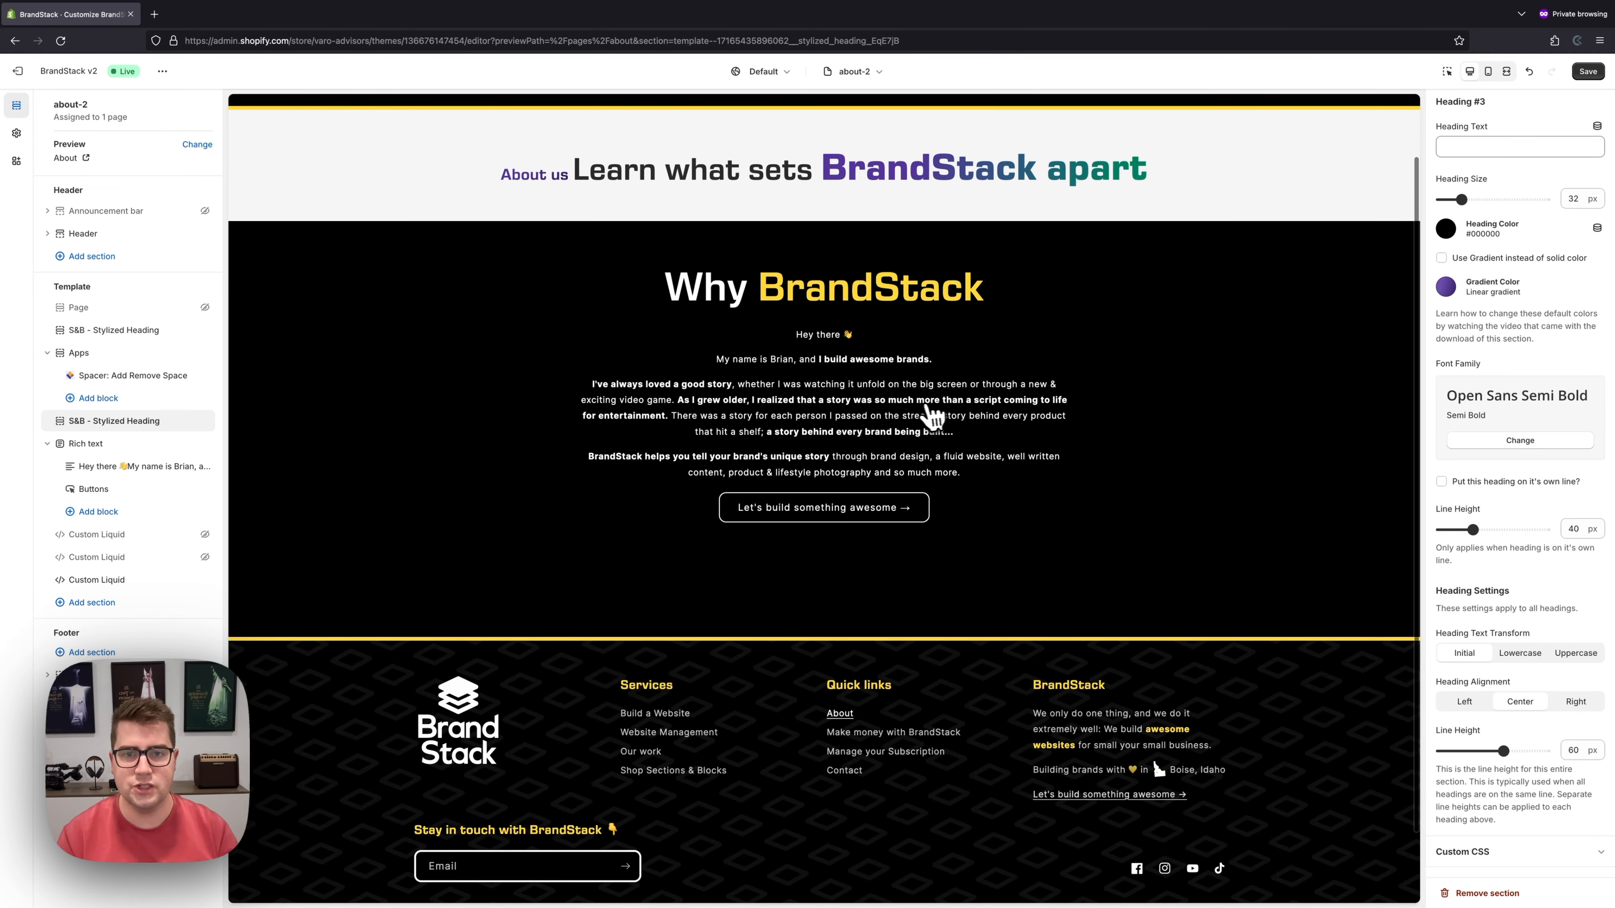
- Reopen the About us heading section's settings and review its heading options
left_click(108, 330)
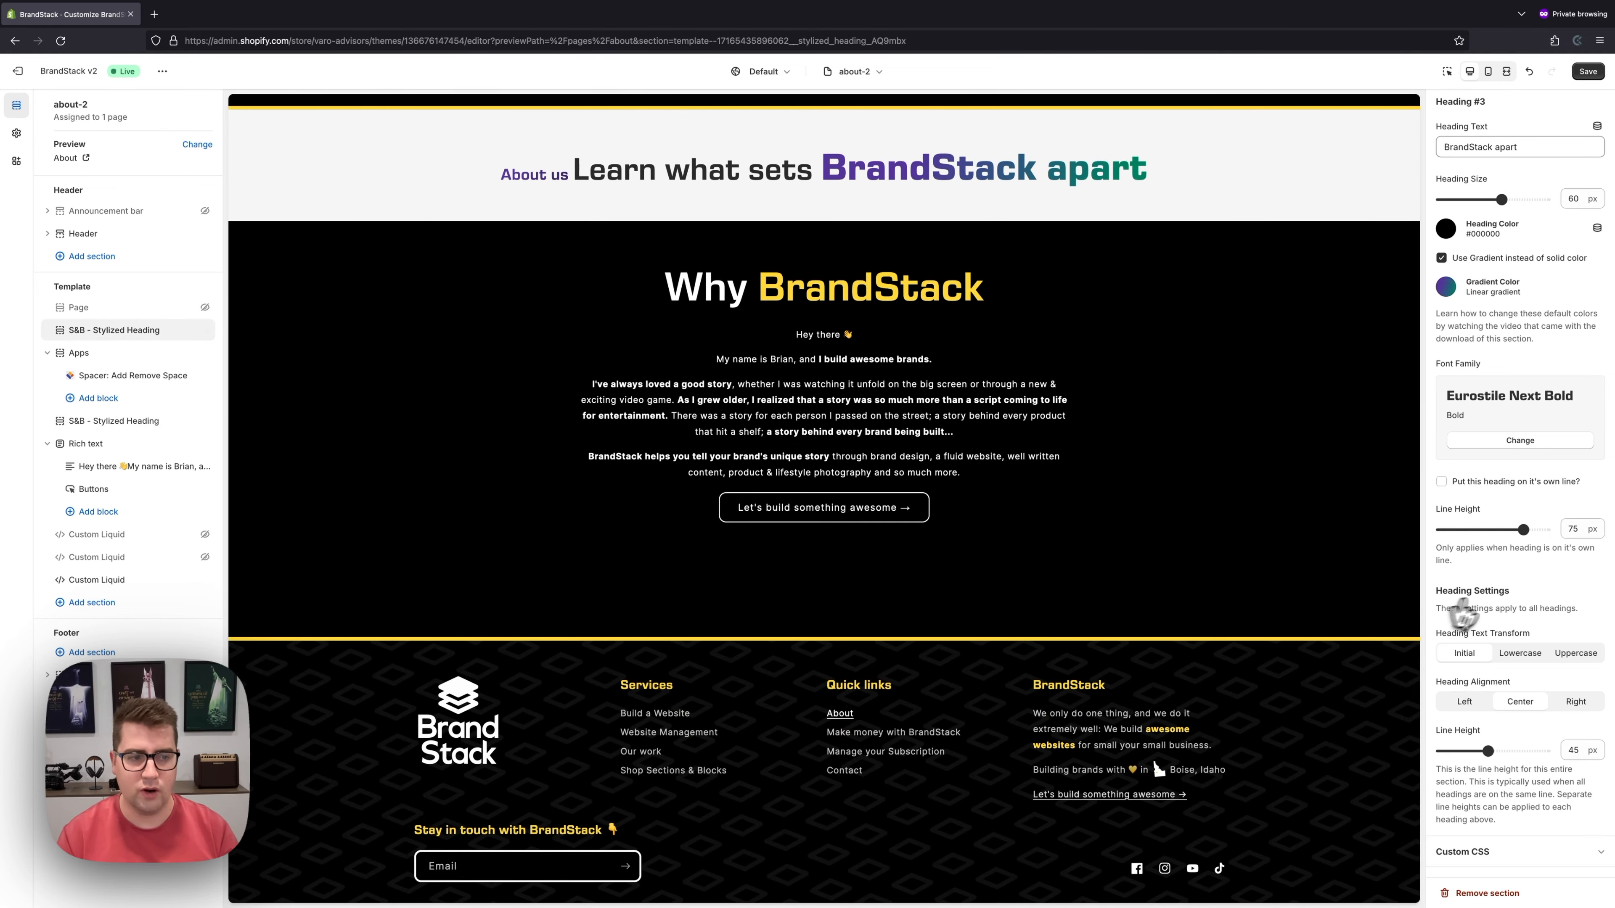
scroll(1470, 414, "up", 15)
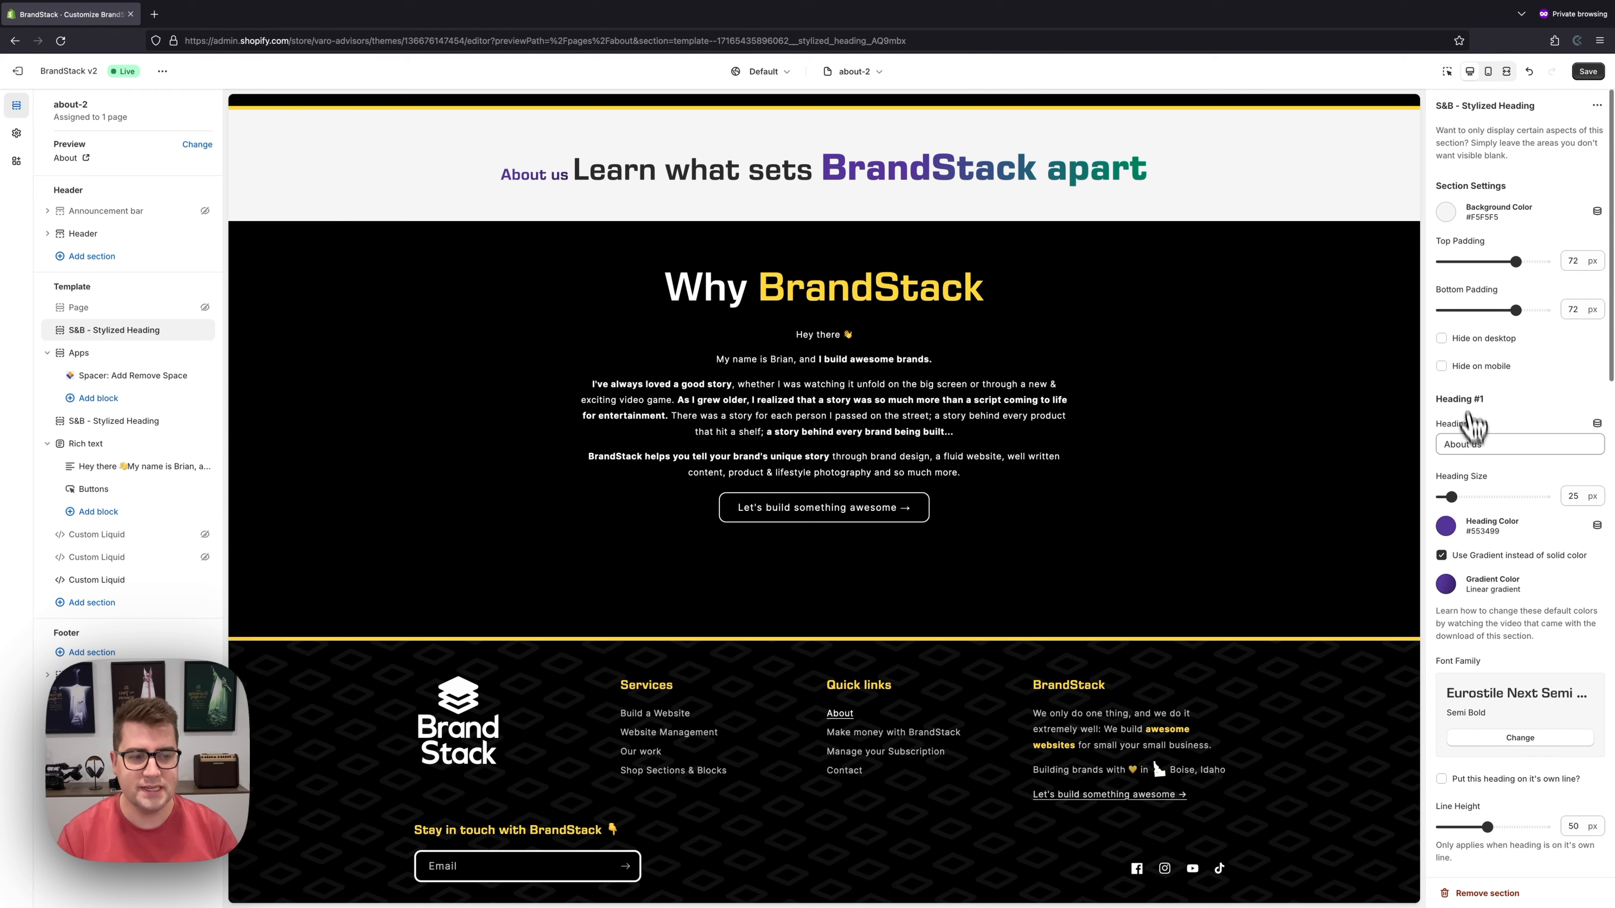
scroll(1469, 415, "down", 5)
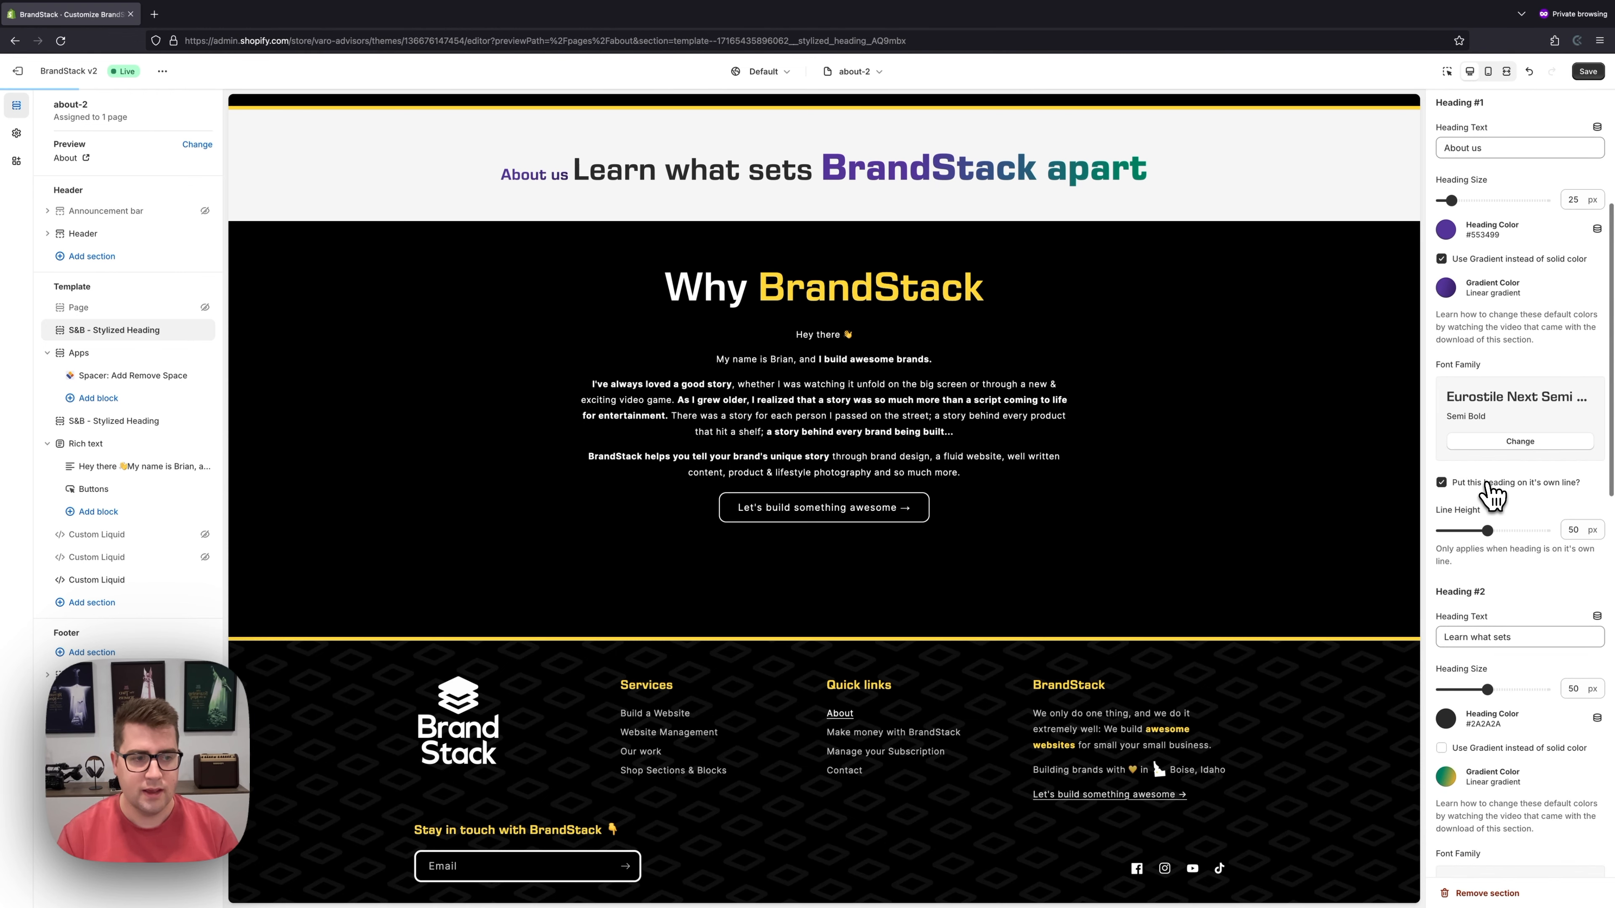
scroll(1489, 547, "down", 6)
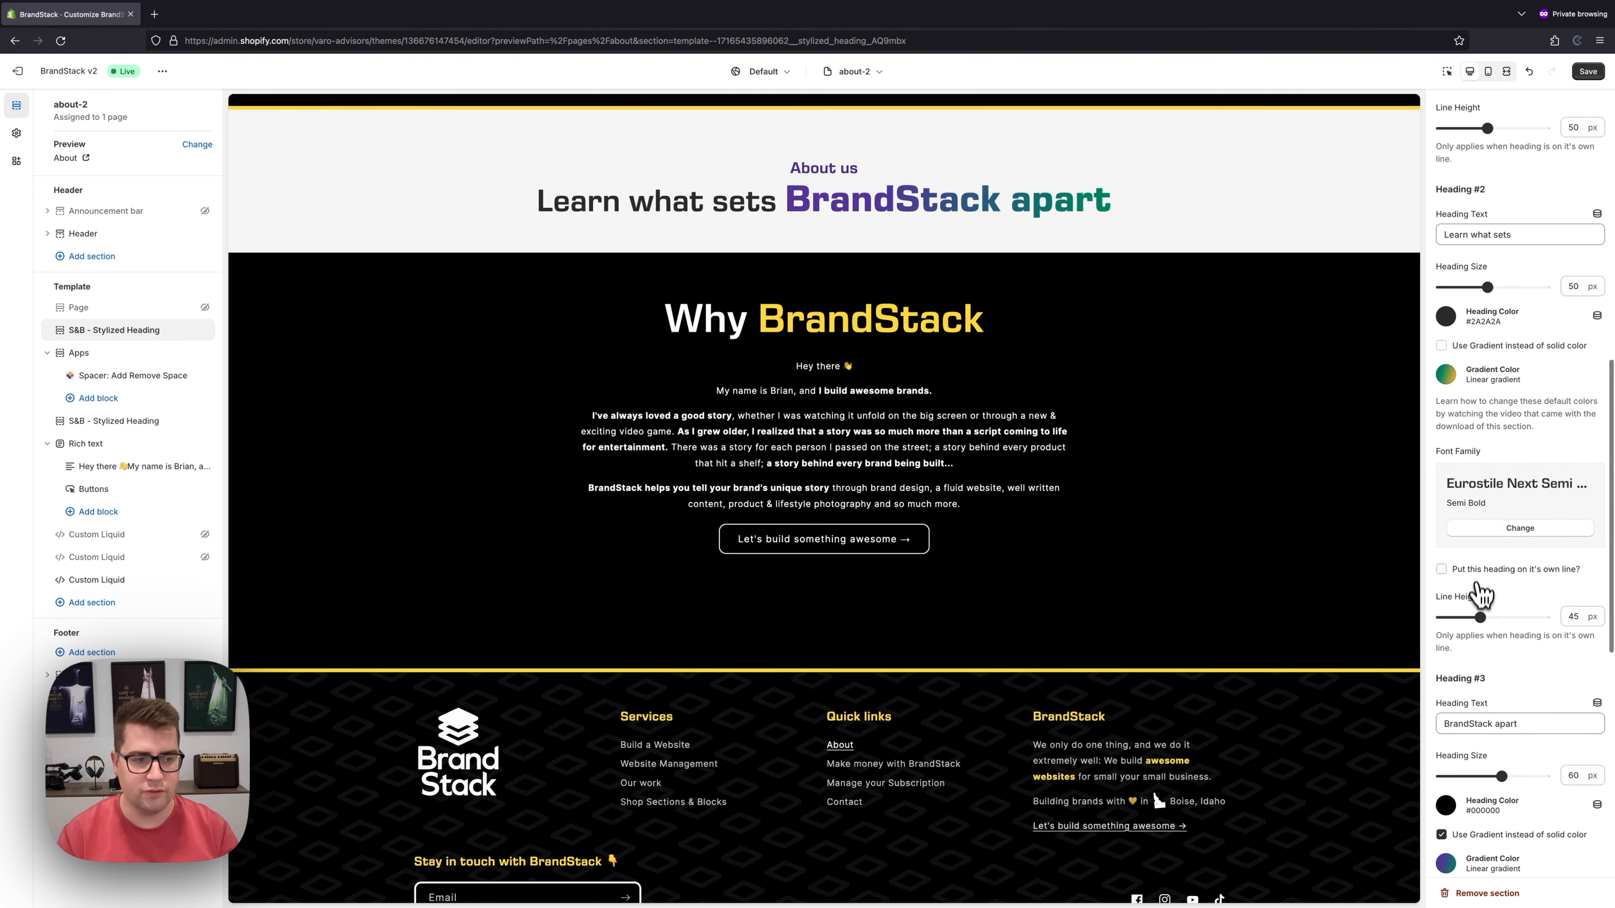
scroll(1529, 624, "down", 6)
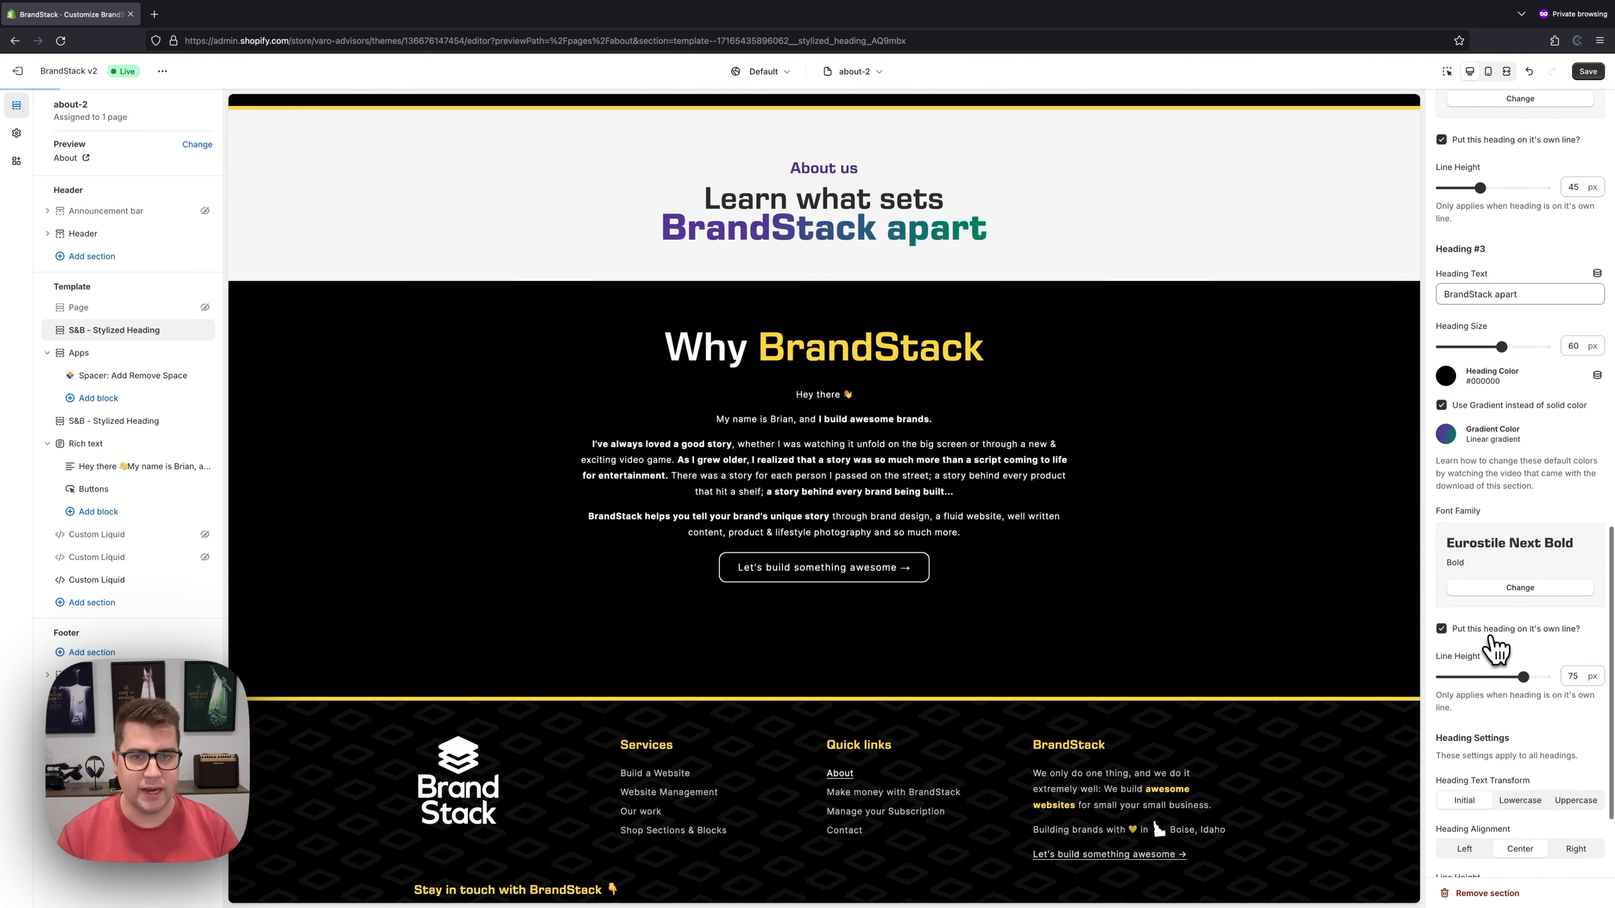